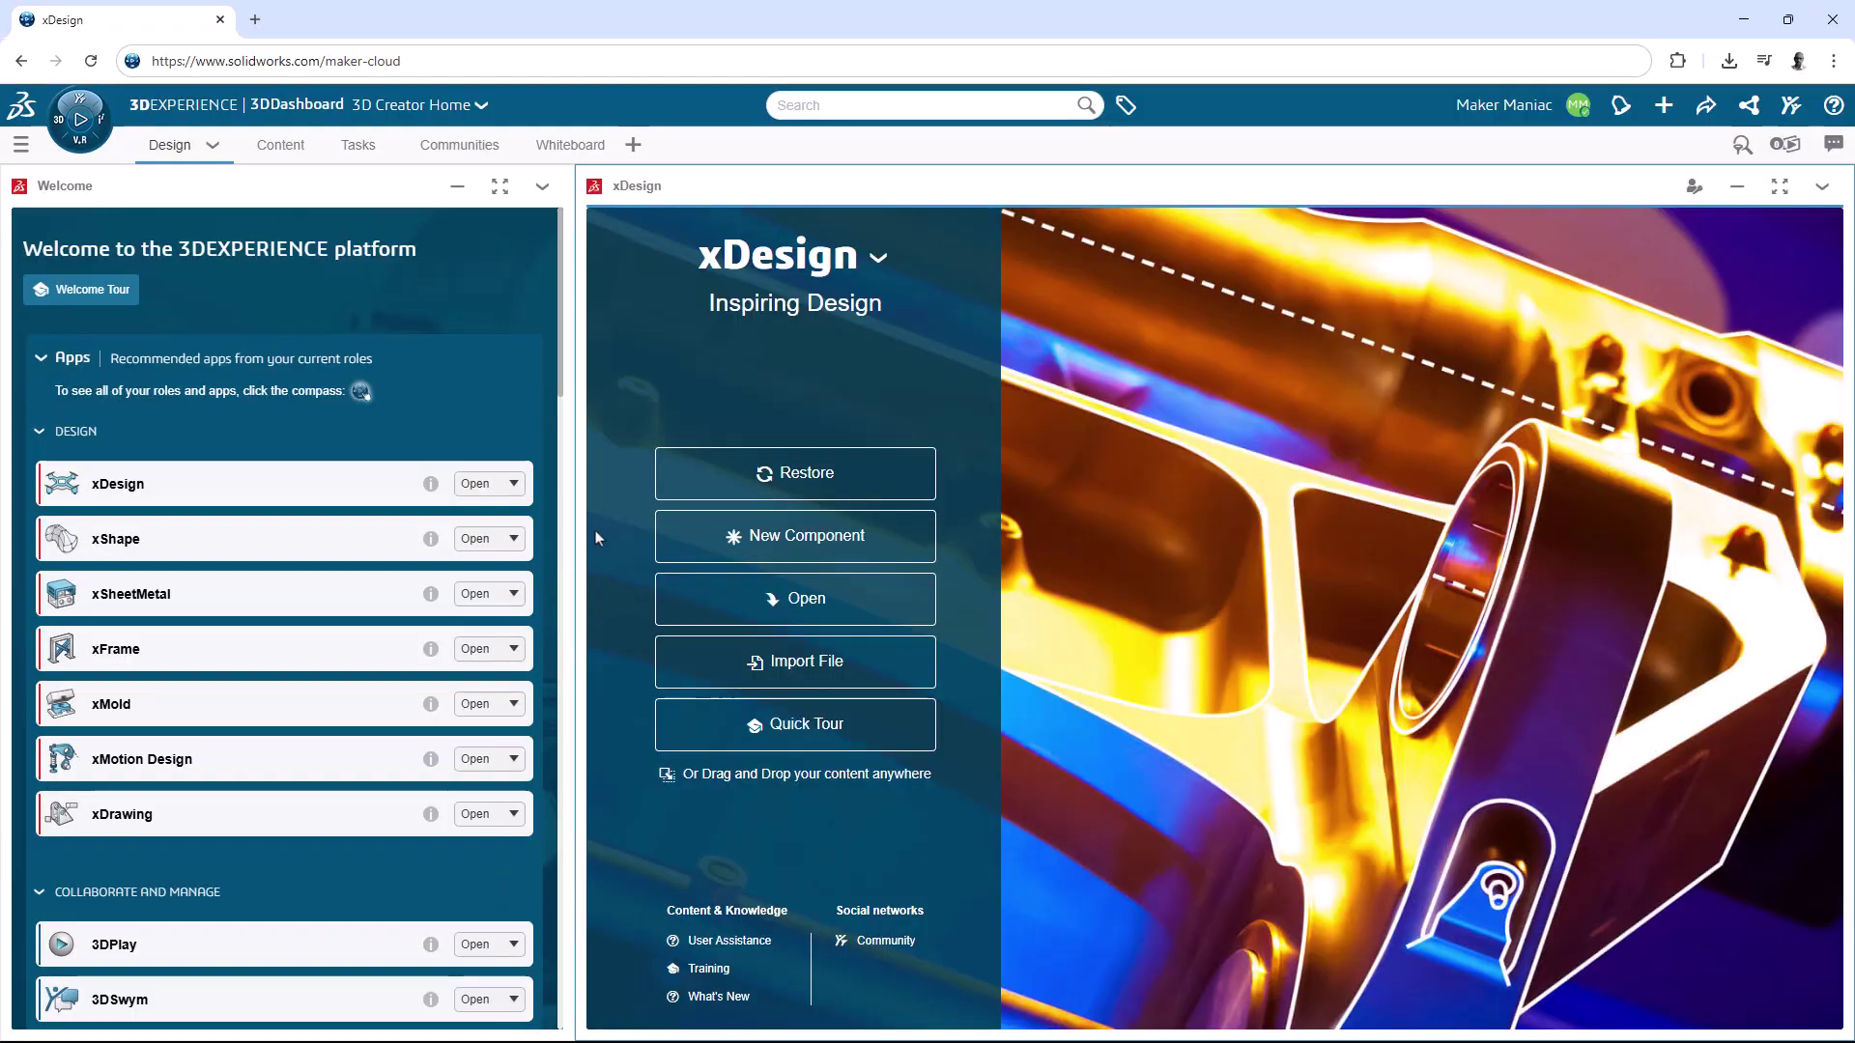
- Open the My 3DWhiteboard board from the Communities Whiteboard page and switch to full screen
click(467, 157)
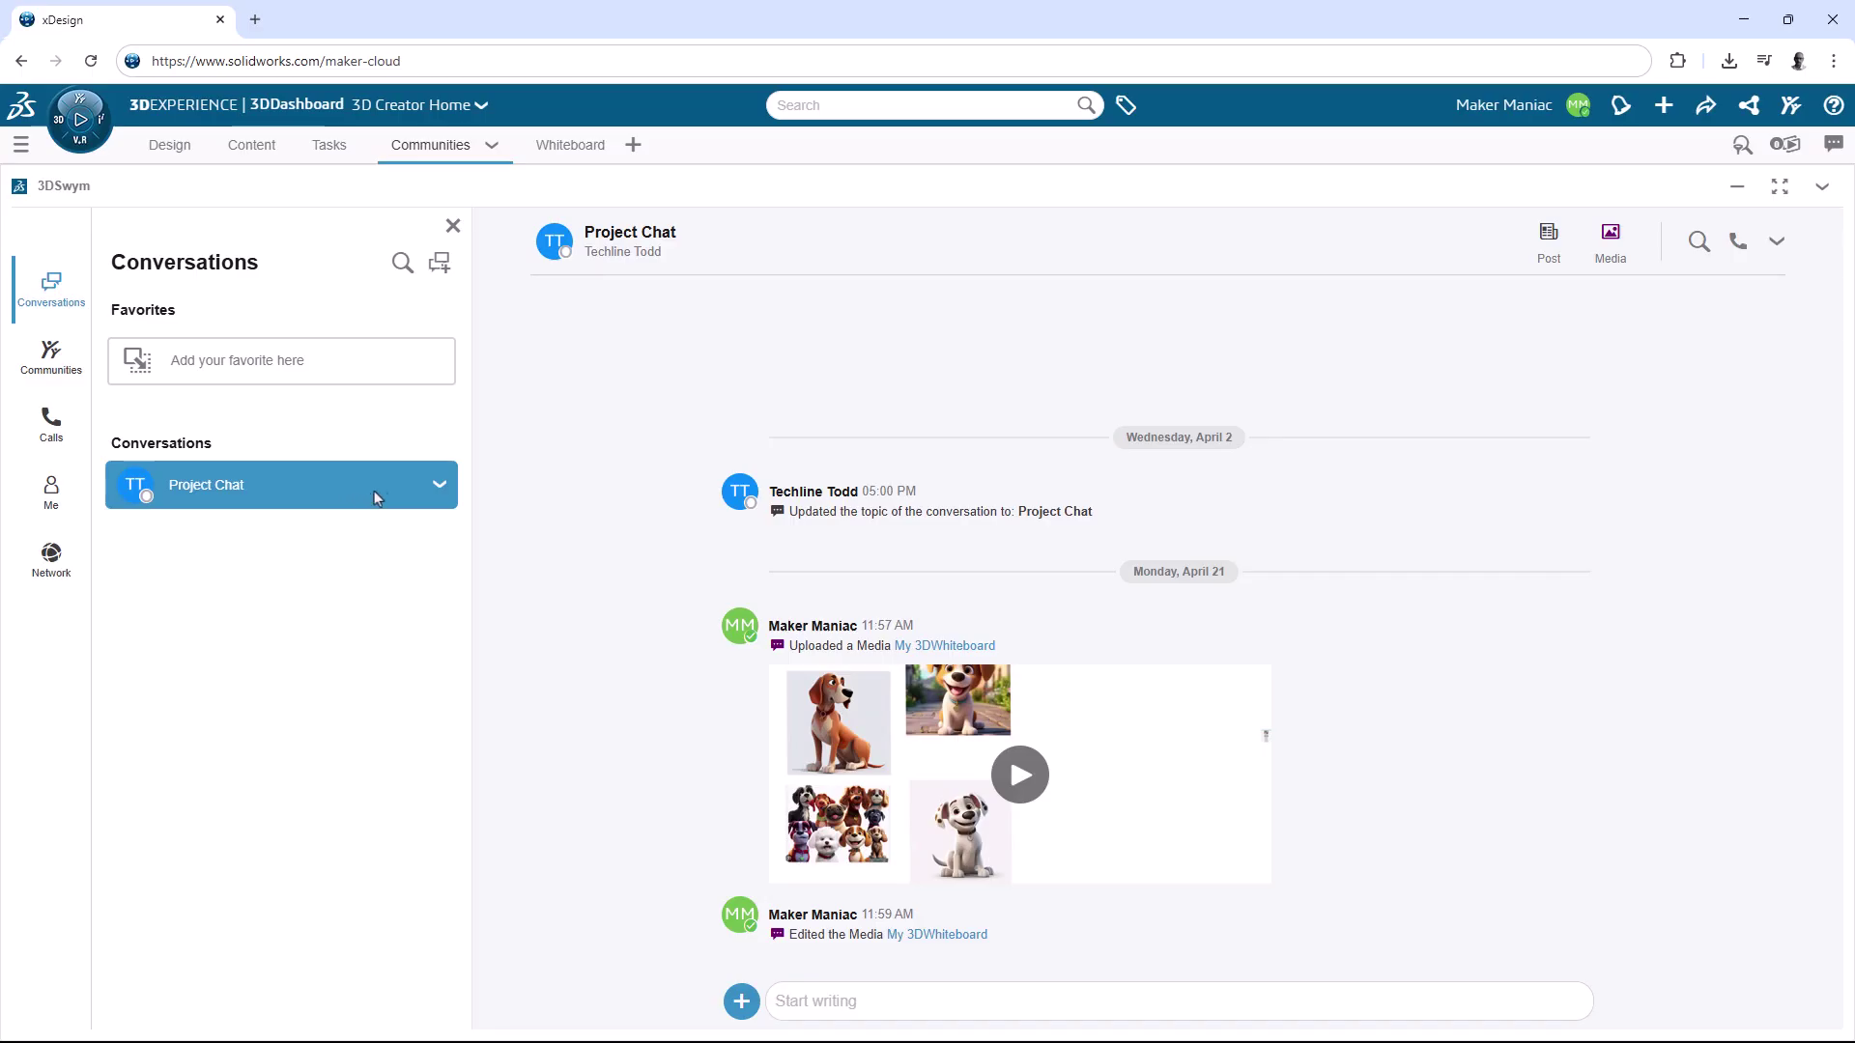
click(565, 147)
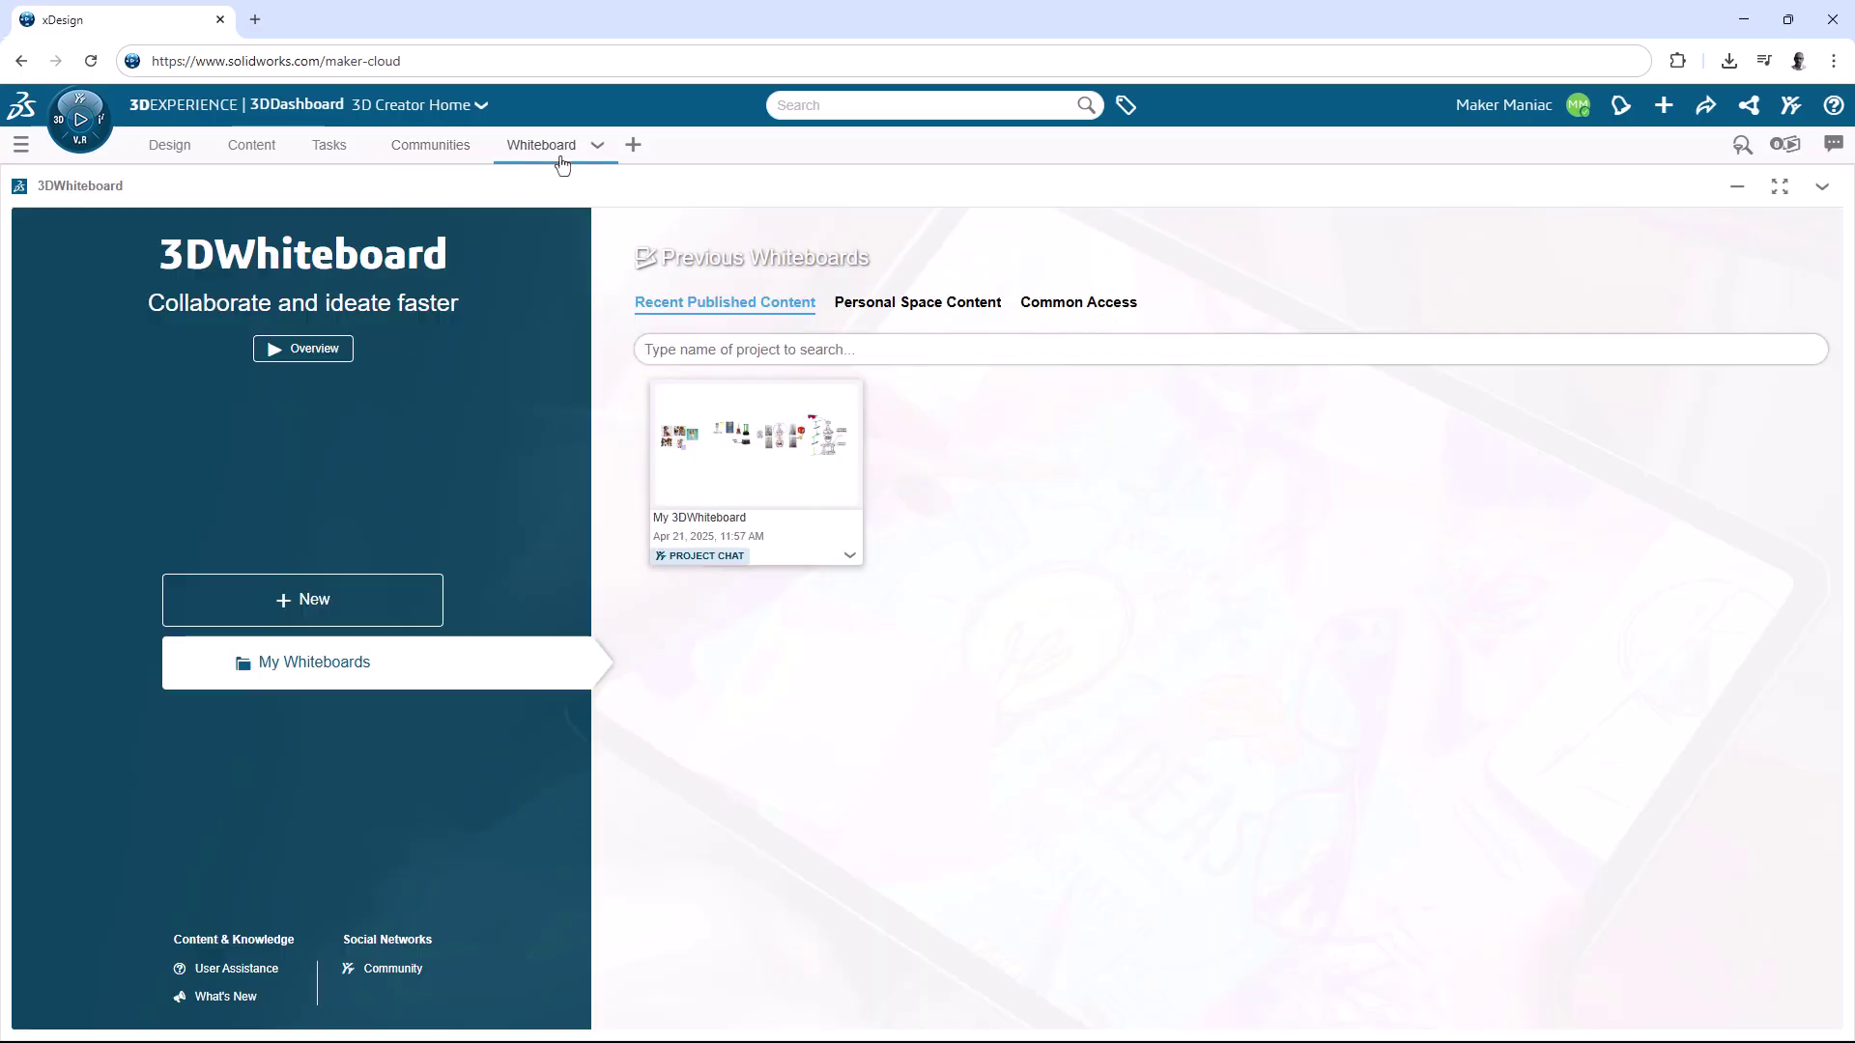
click(849, 548)
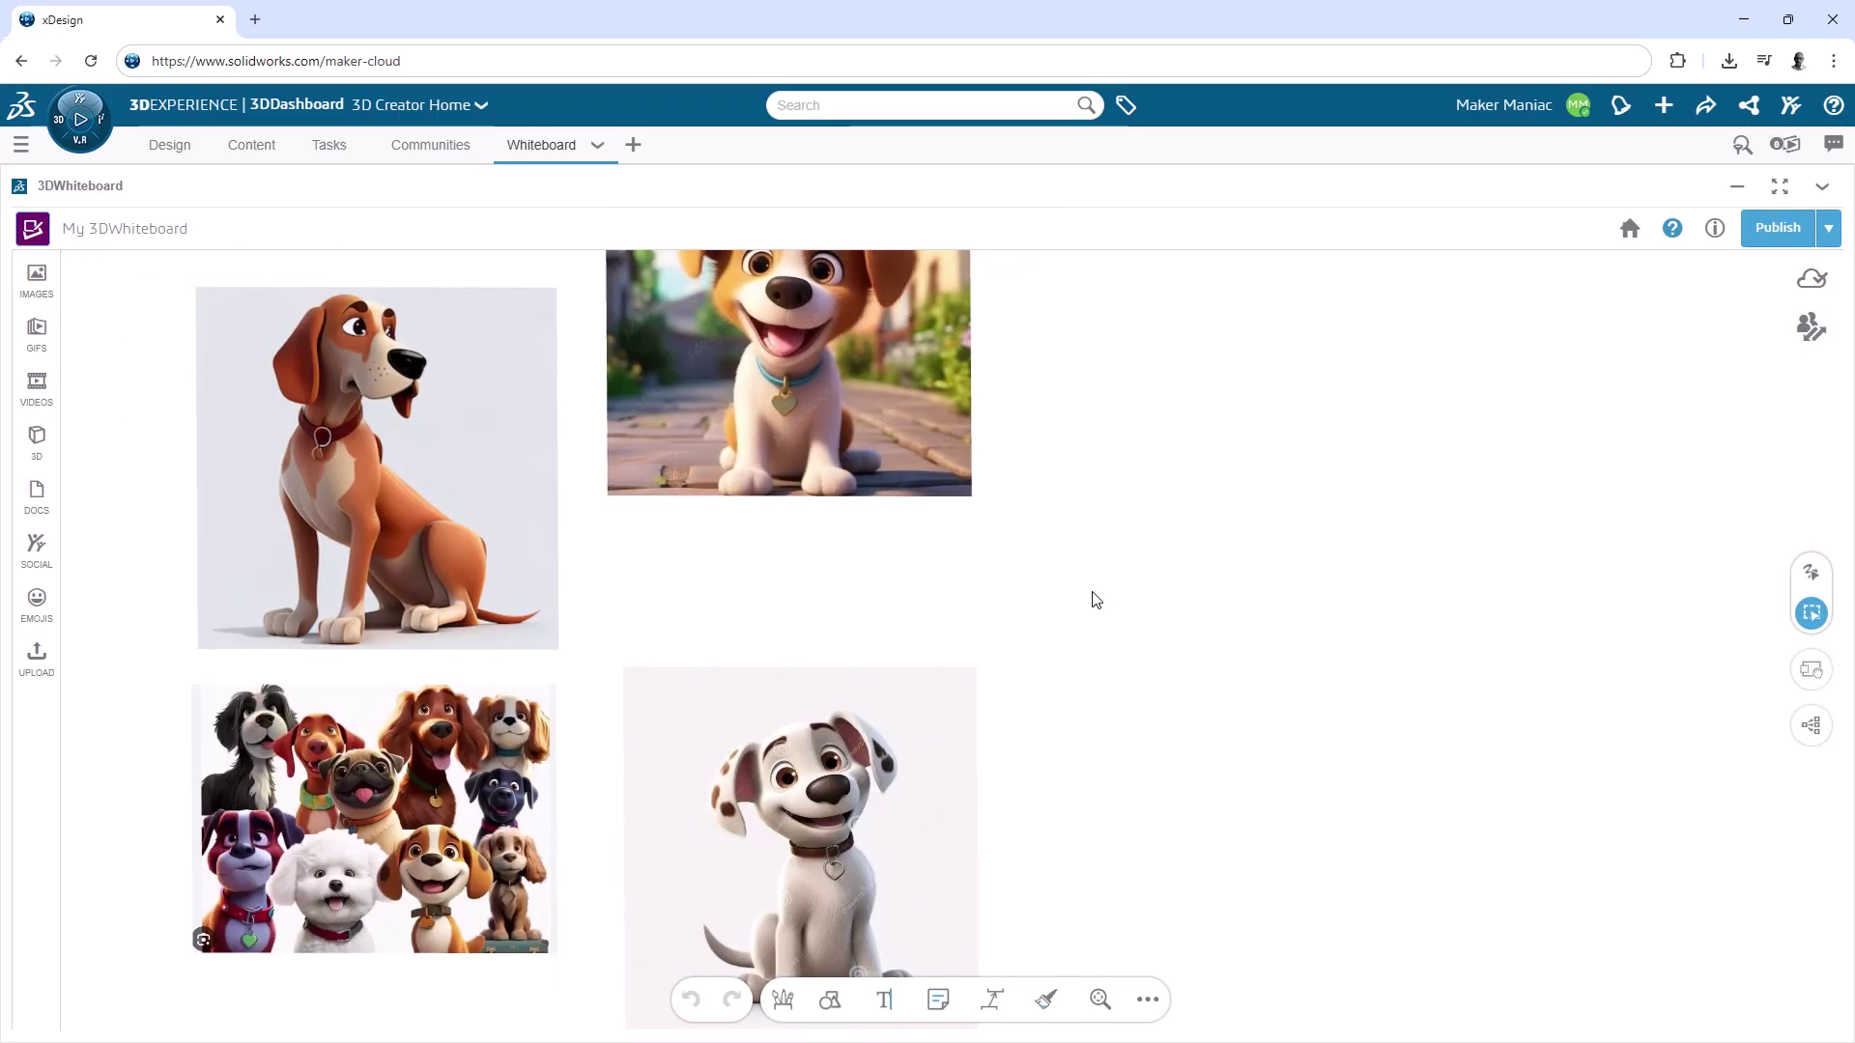
key(F11)
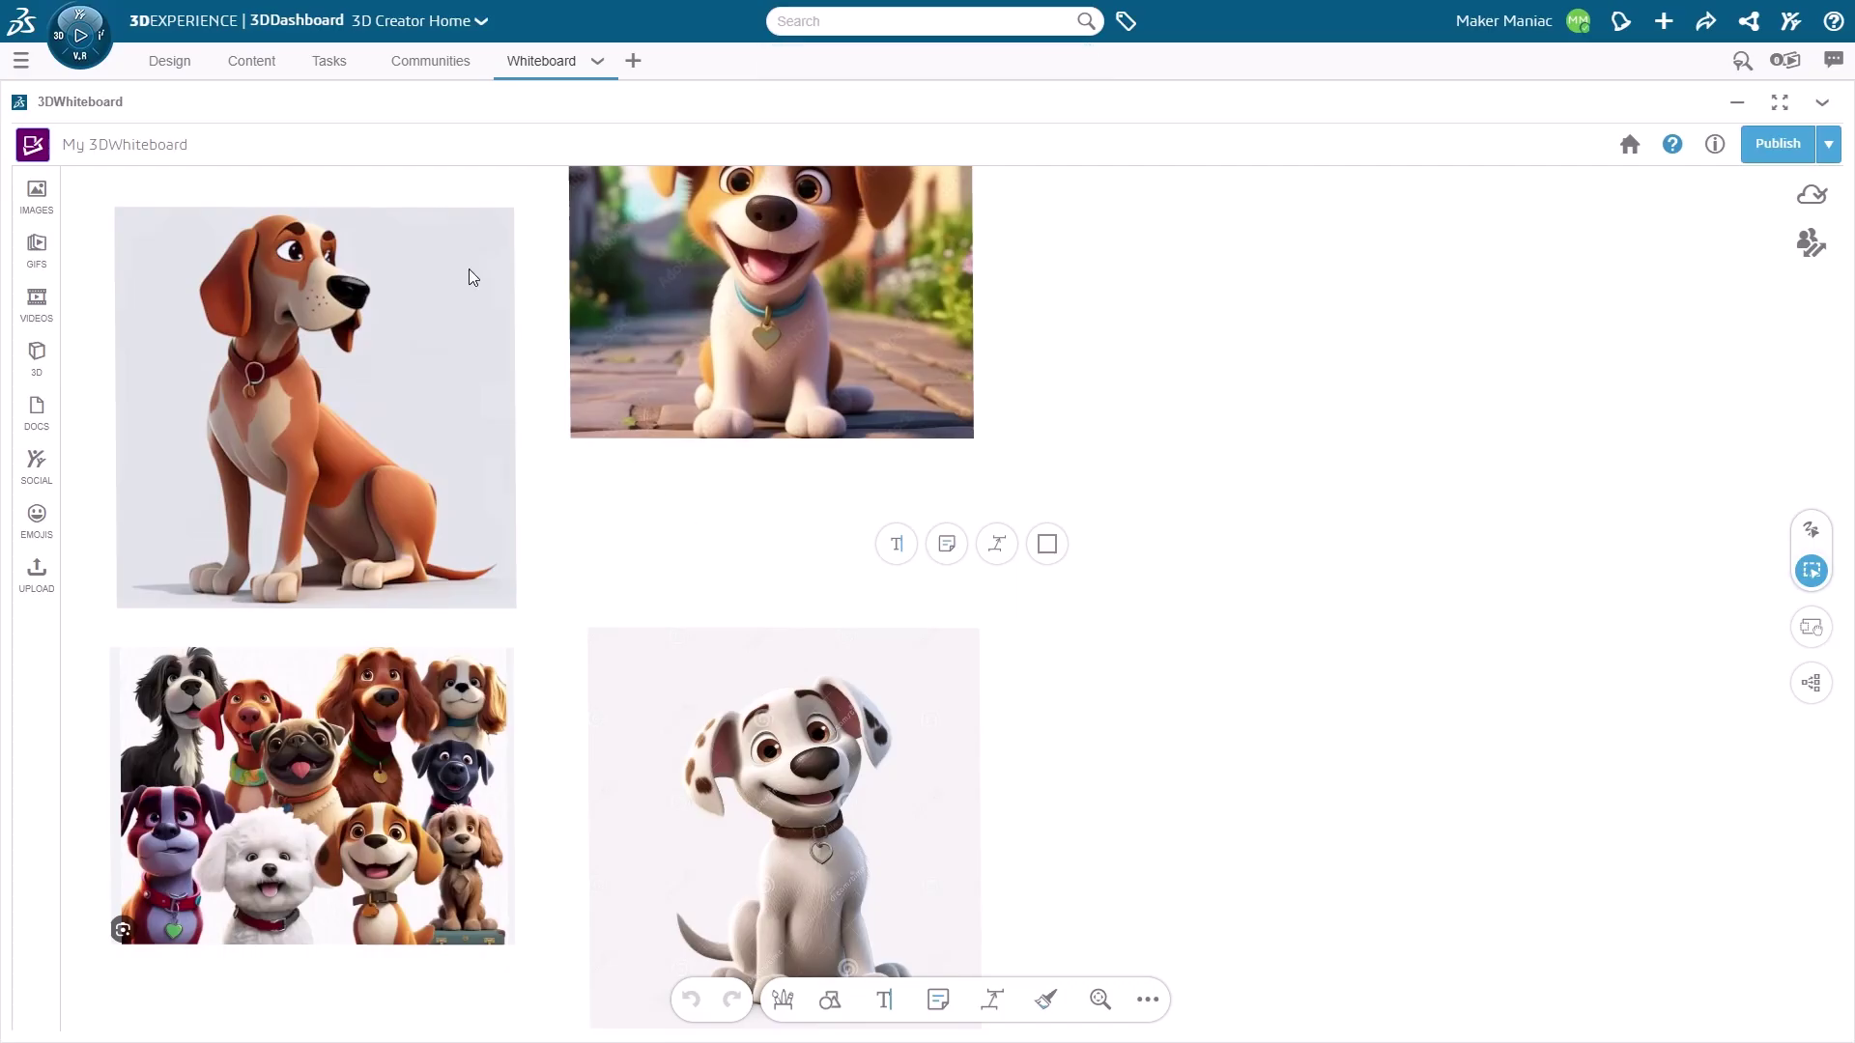
- Add the DOGGO.jpg beagle picture to the board and bring the smiling puppy into view
drag(72, 143, 943, 560)
drag(1114, 530, 1277, 509)
drag(828, 367, 824, 477)
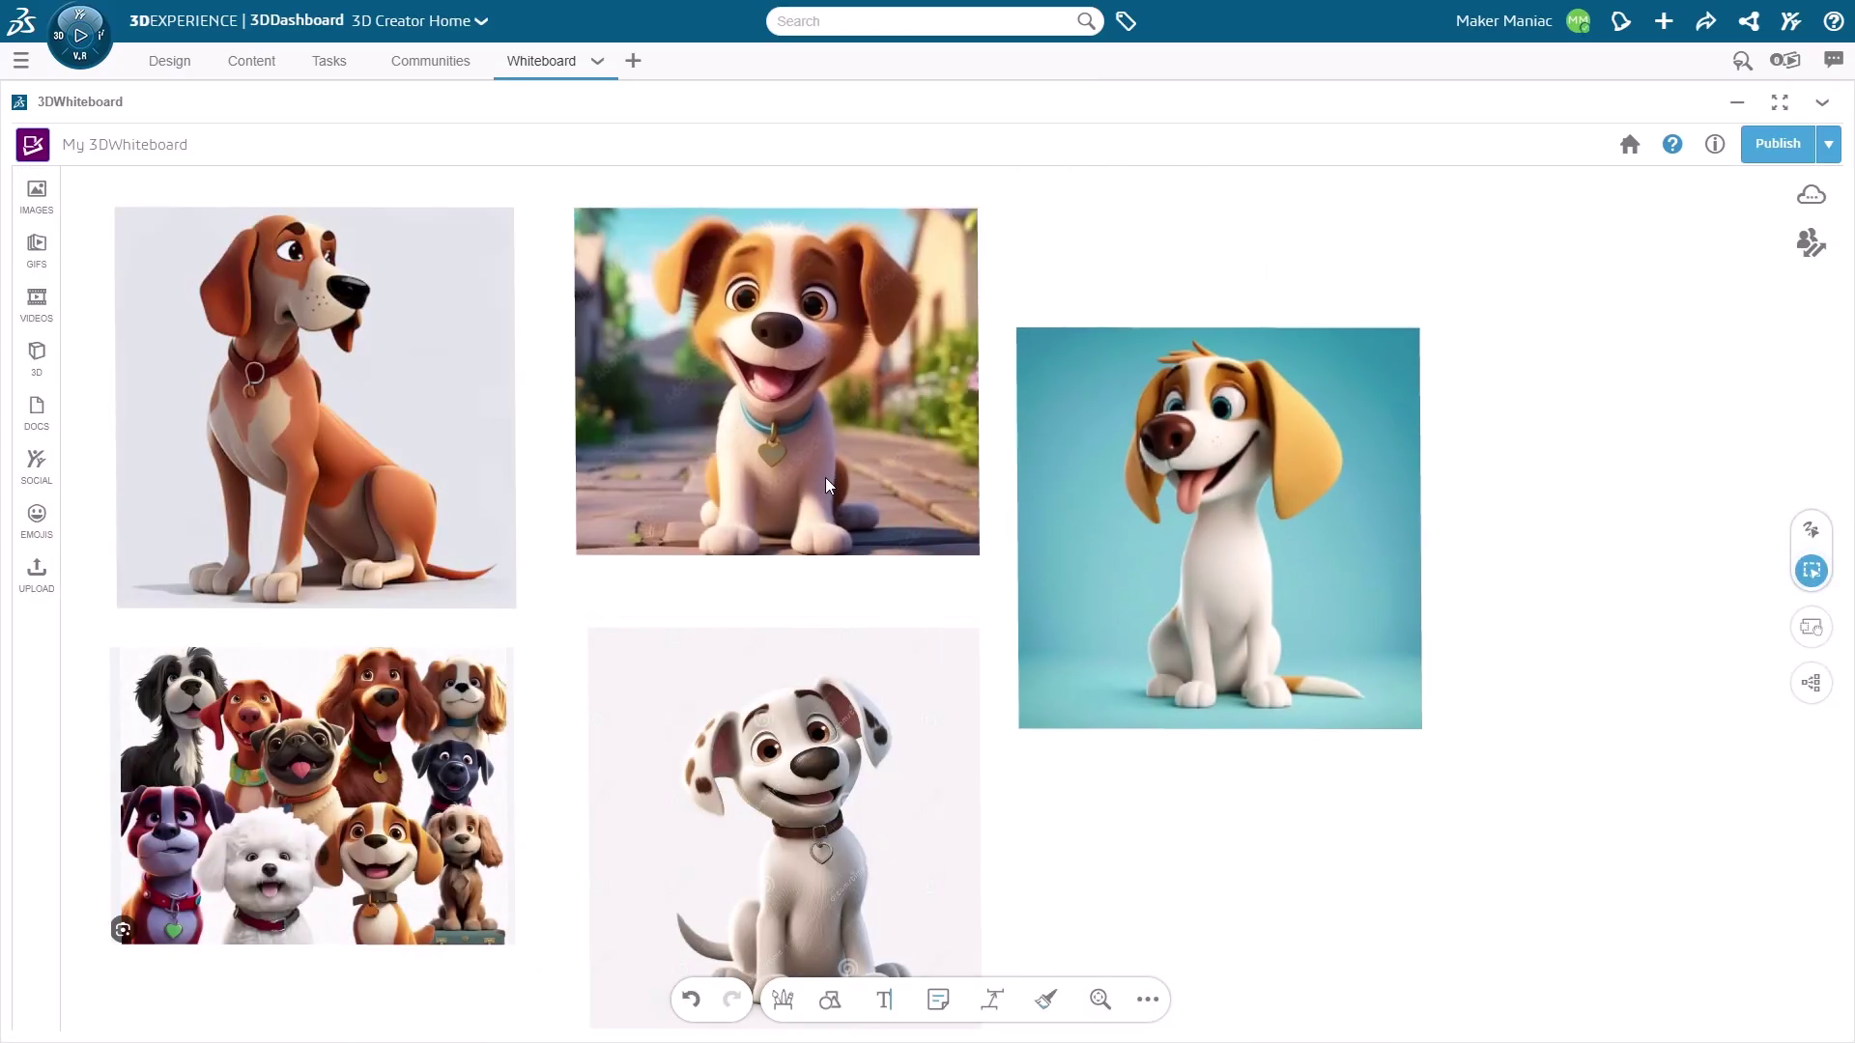
scroll(801, 619, down, 3)
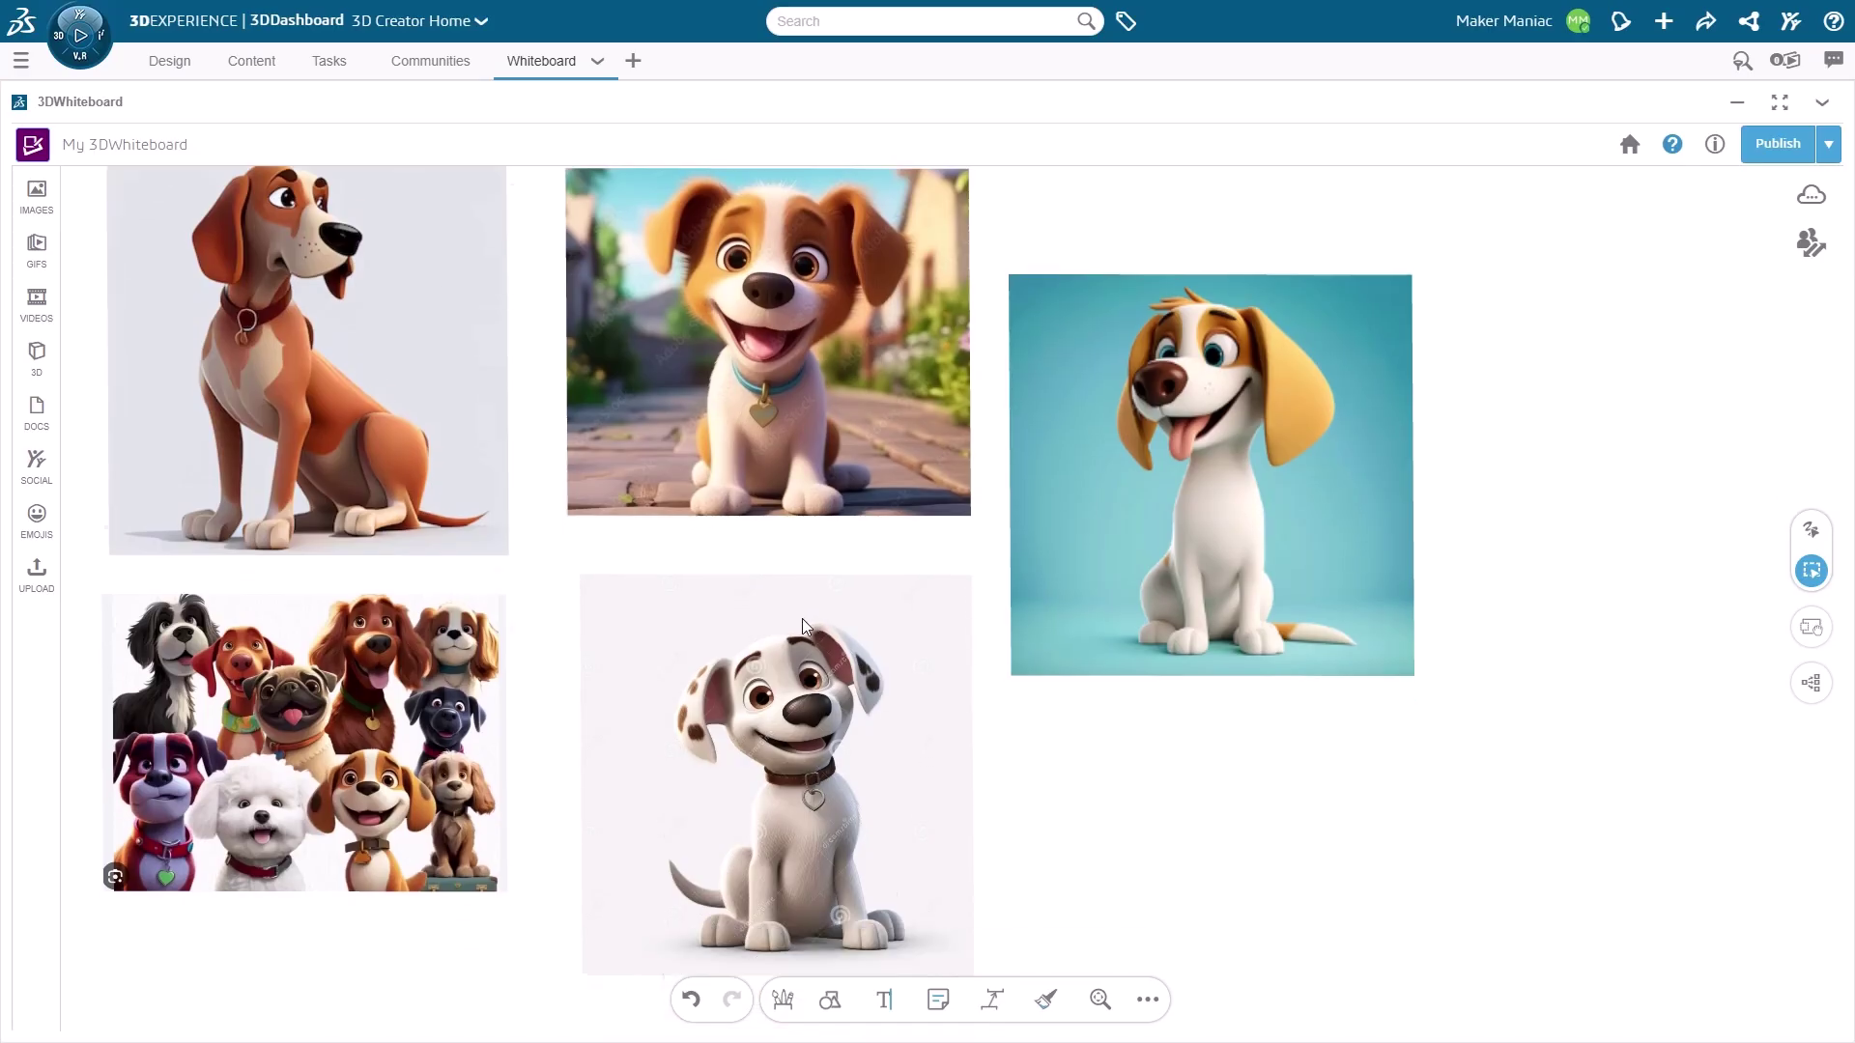
- Place a blue sticky note reading 'THIS DOG ROCKS!' on the white puppy picture
click(939, 1001)
click(1799, 528)
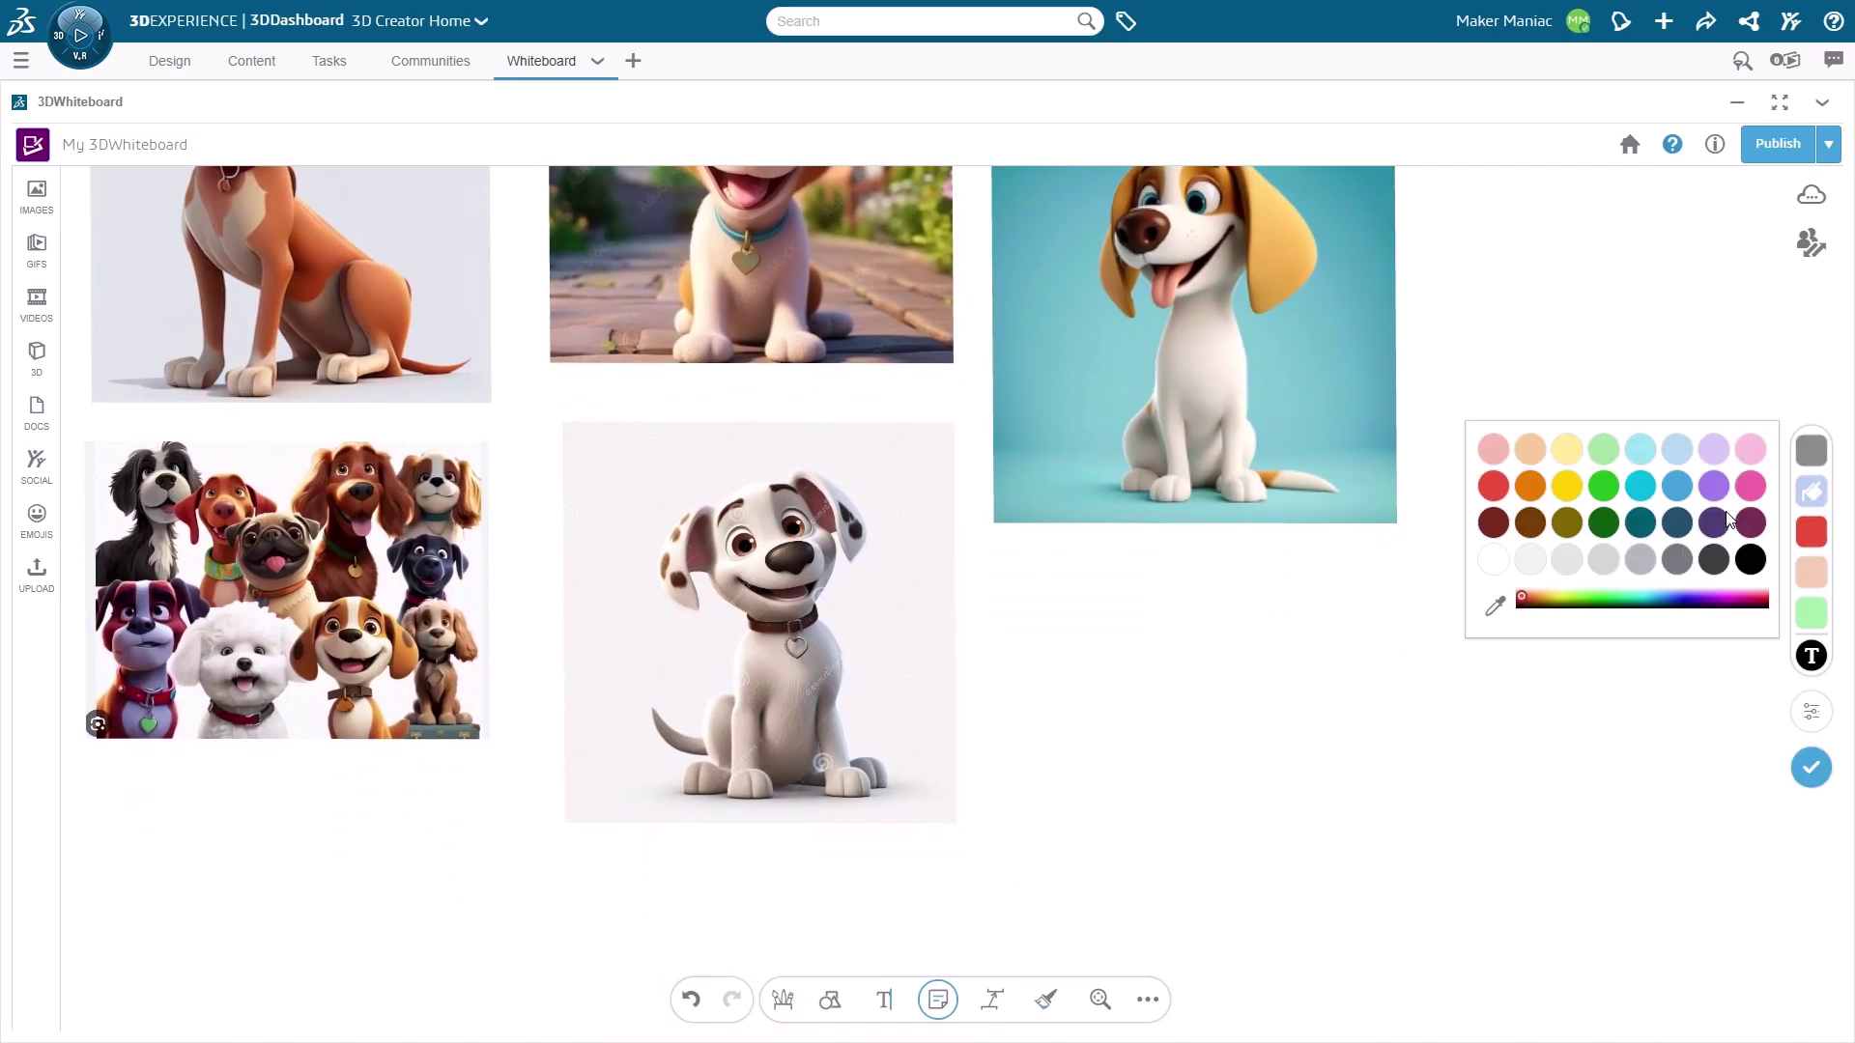
click(1048, 641)
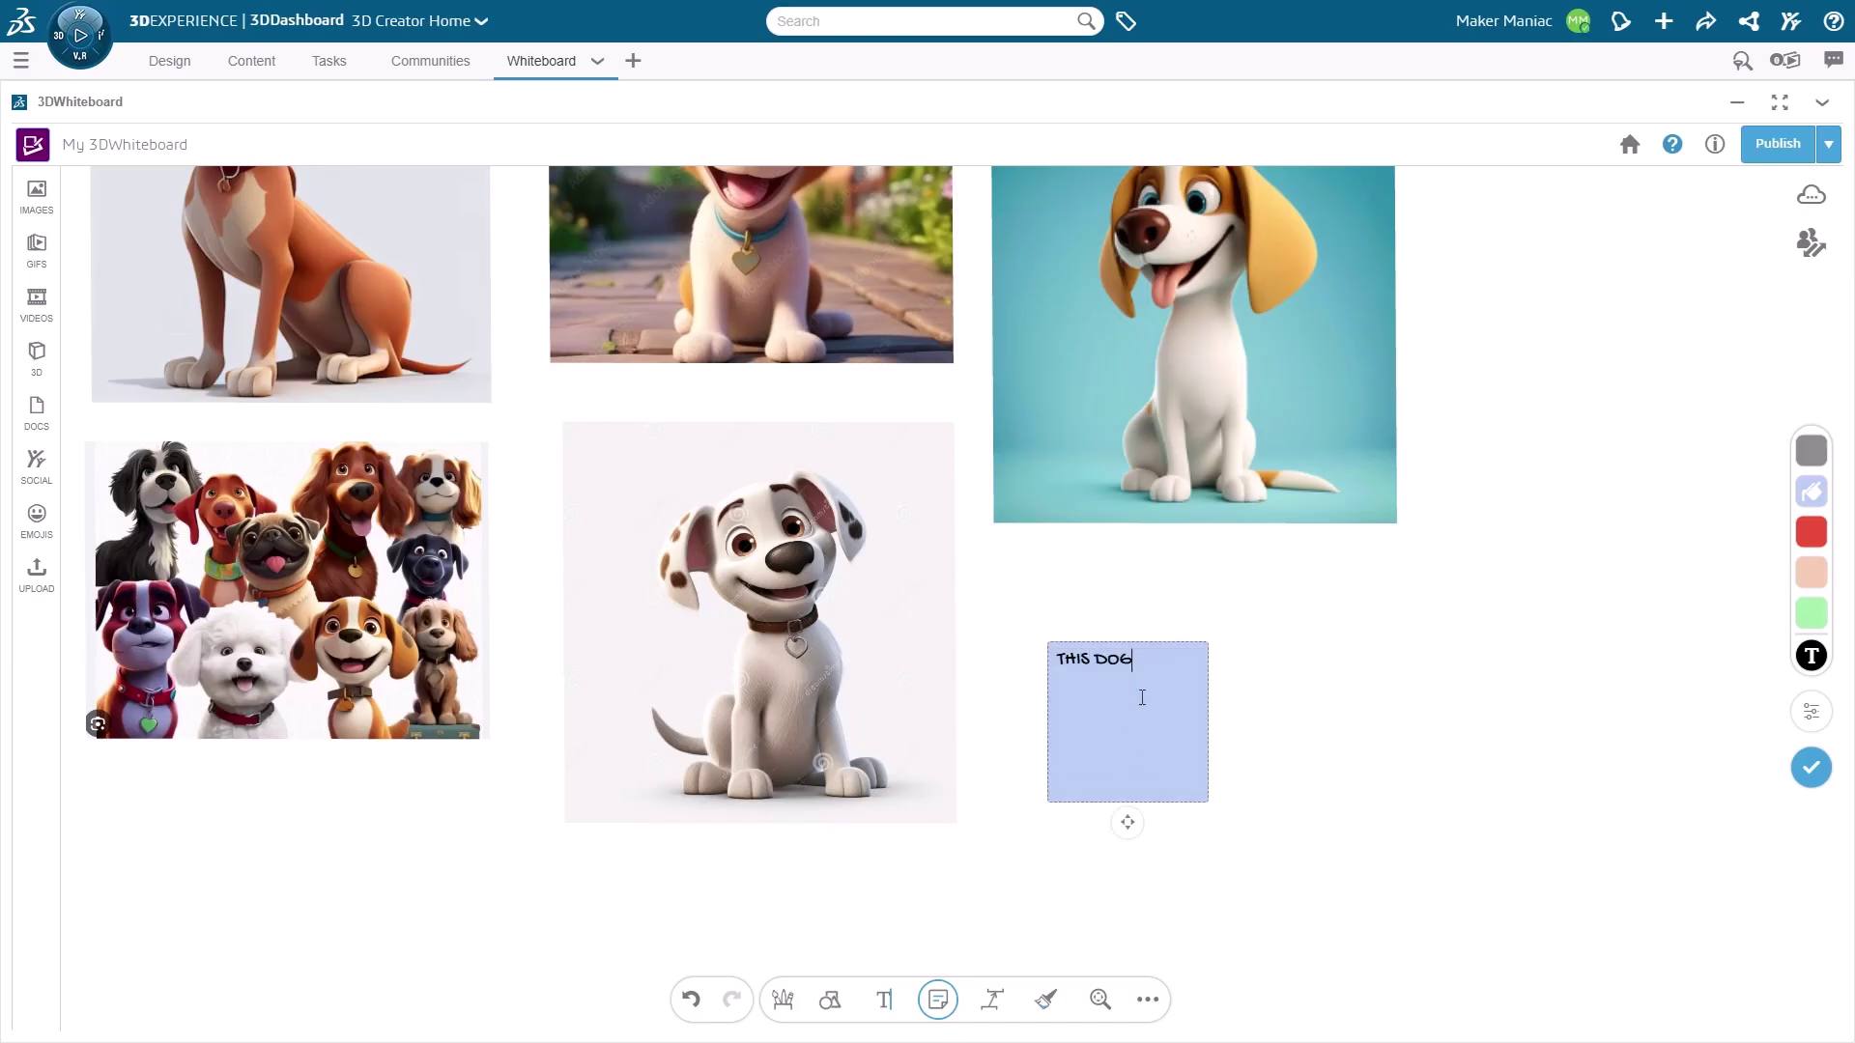
text(THIS DOG ROCKS!)
drag(1155, 722, 907, 780)
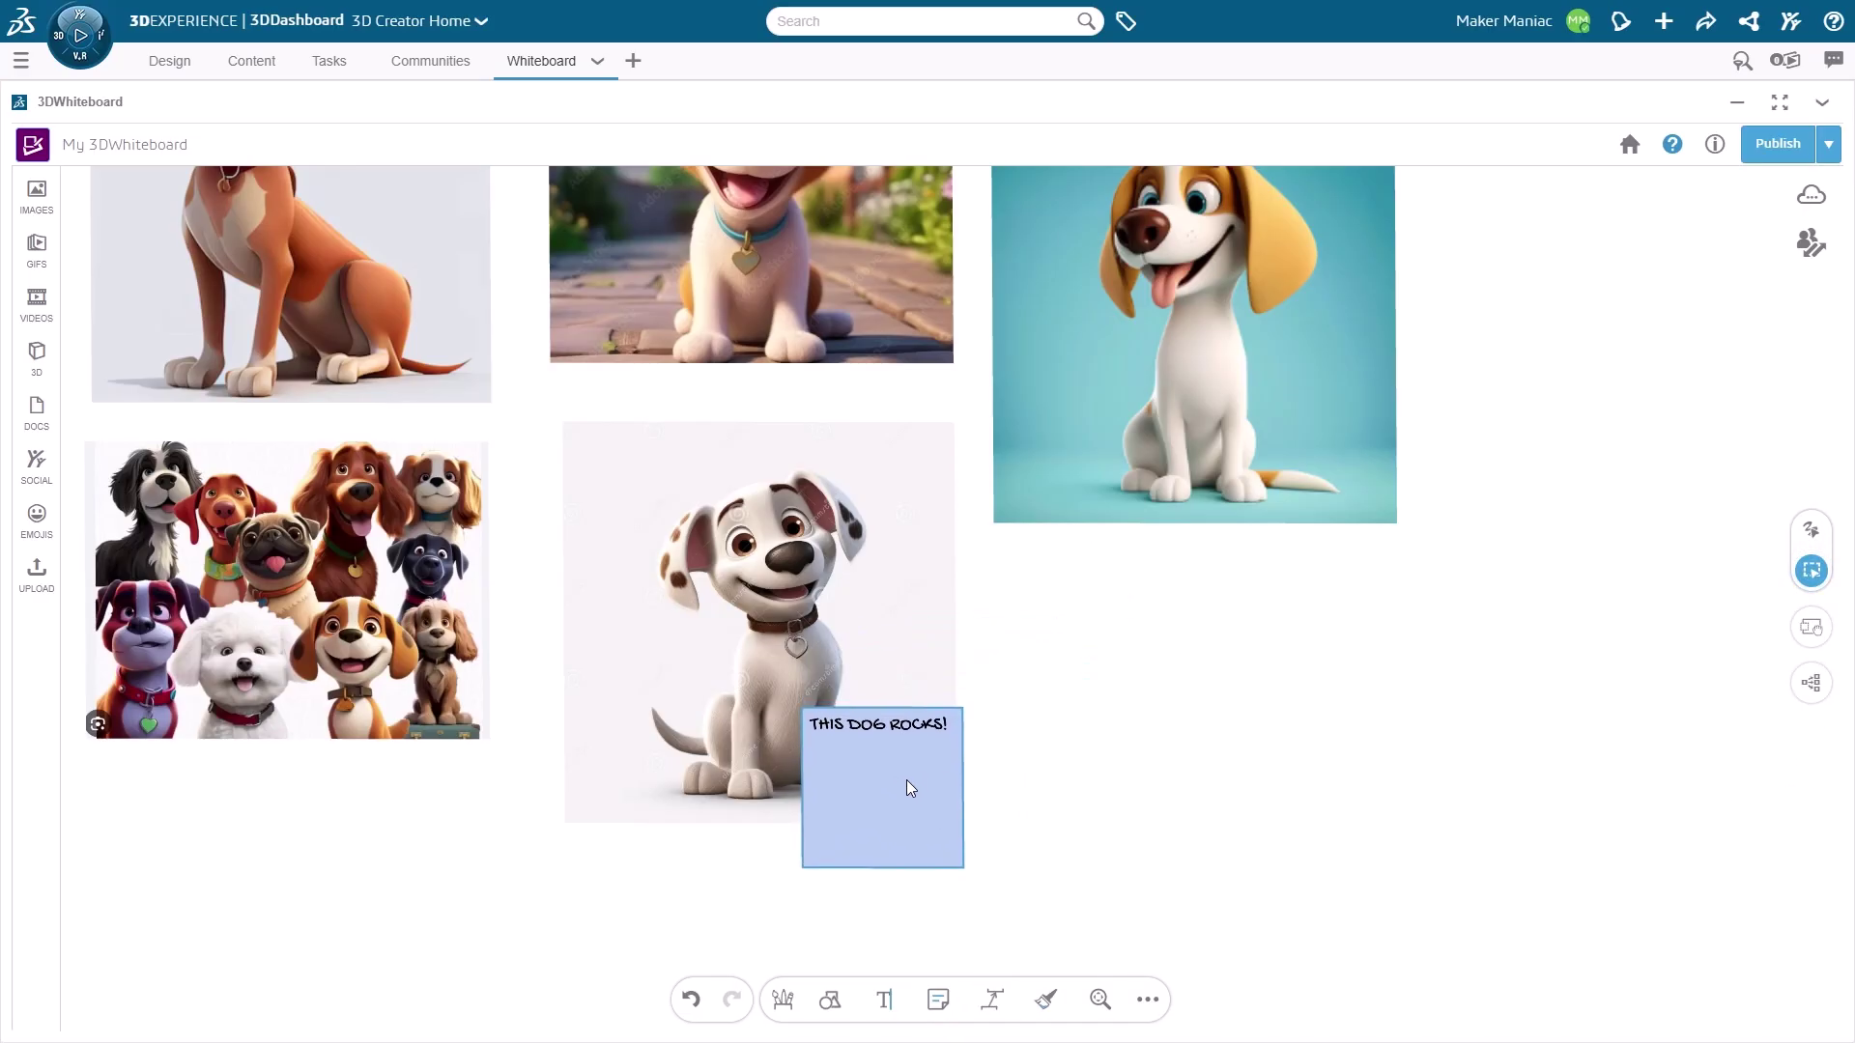
- Add an enlarged red heart emoji to the white puppy's chest
click(37, 522)
click(216, 421)
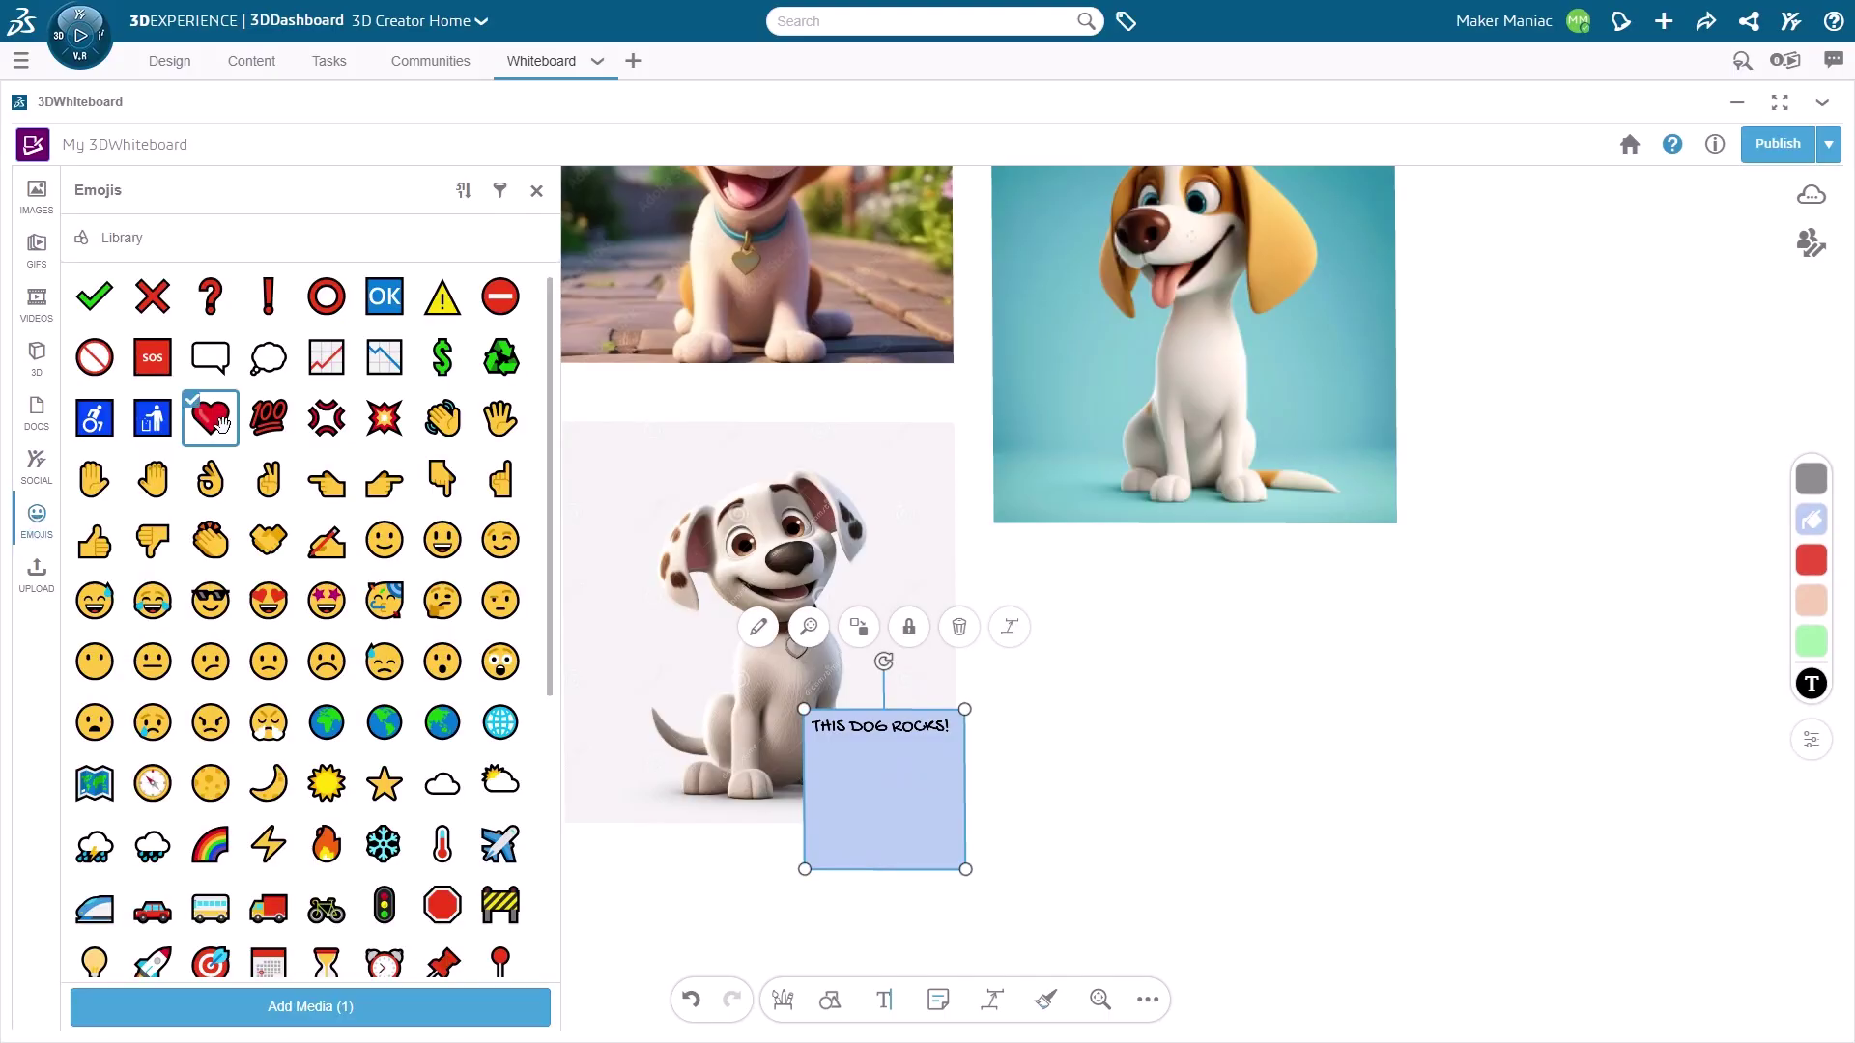
click(654, 476)
drag(710, 448, 707, 681)
click(1015, 676)
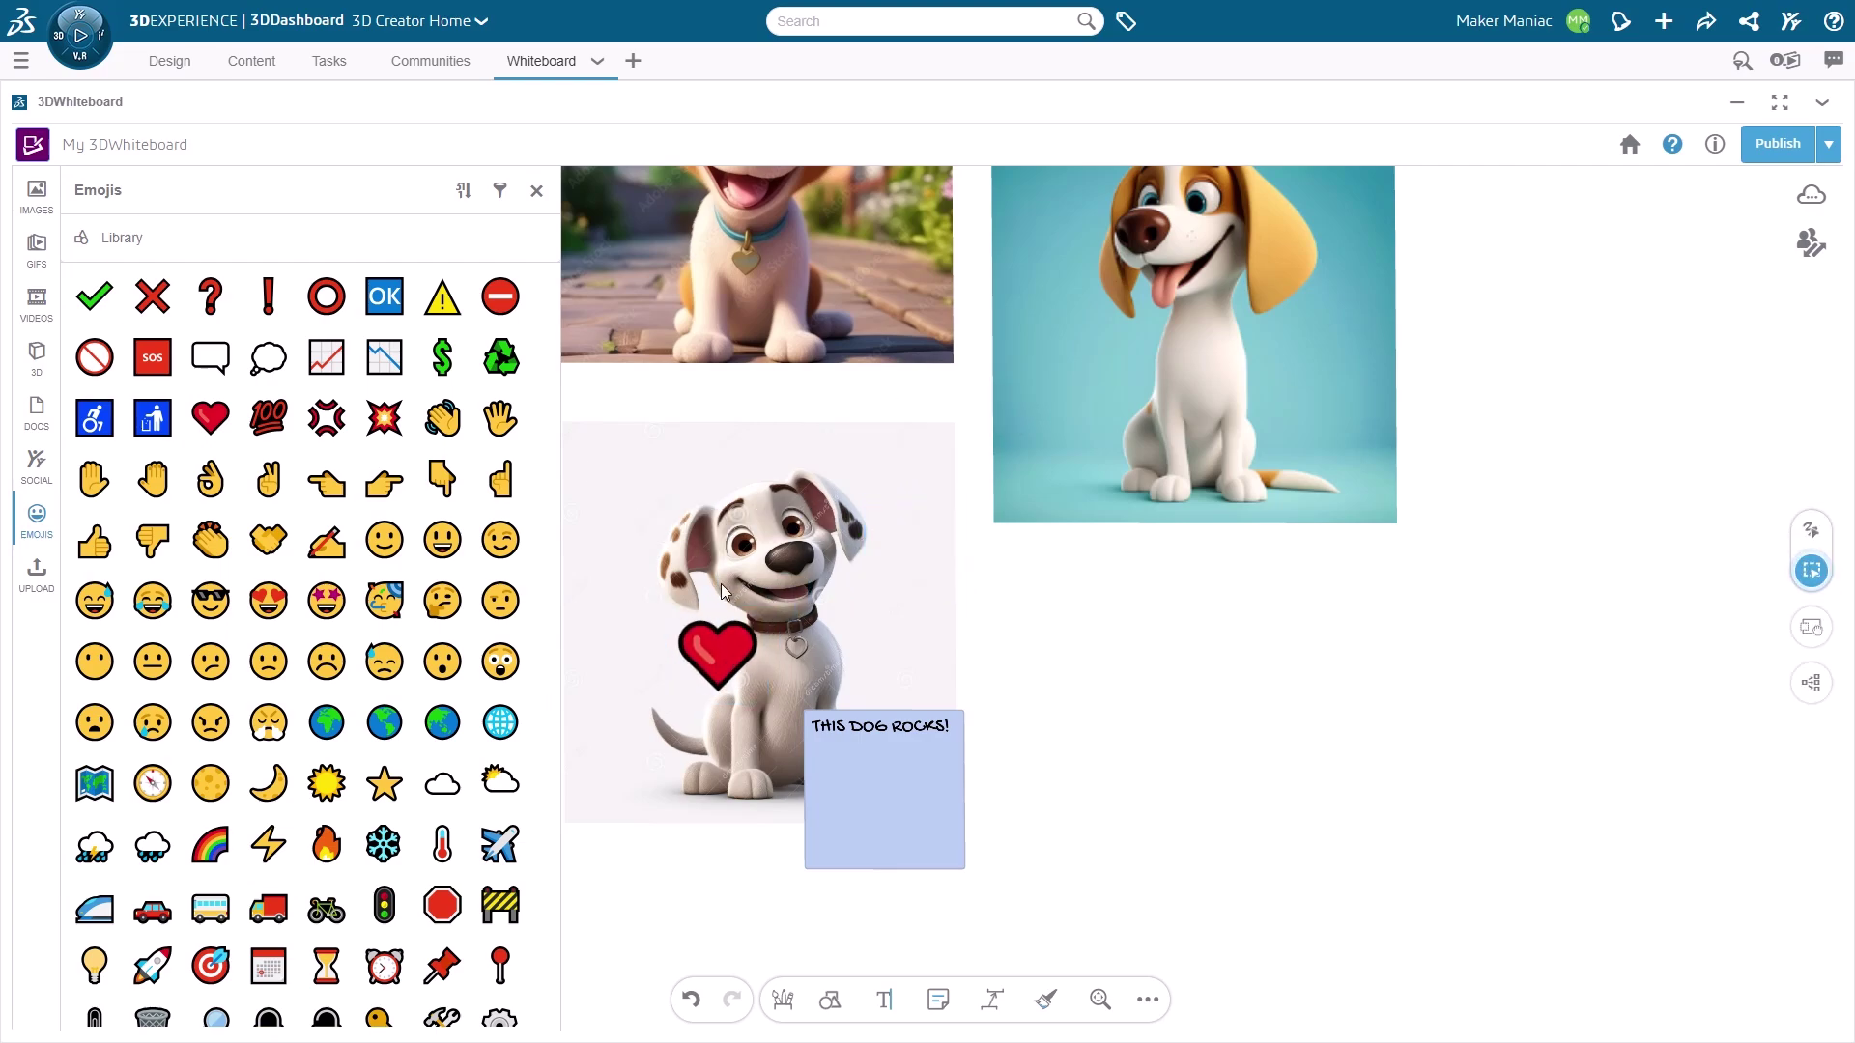
click(536, 191)
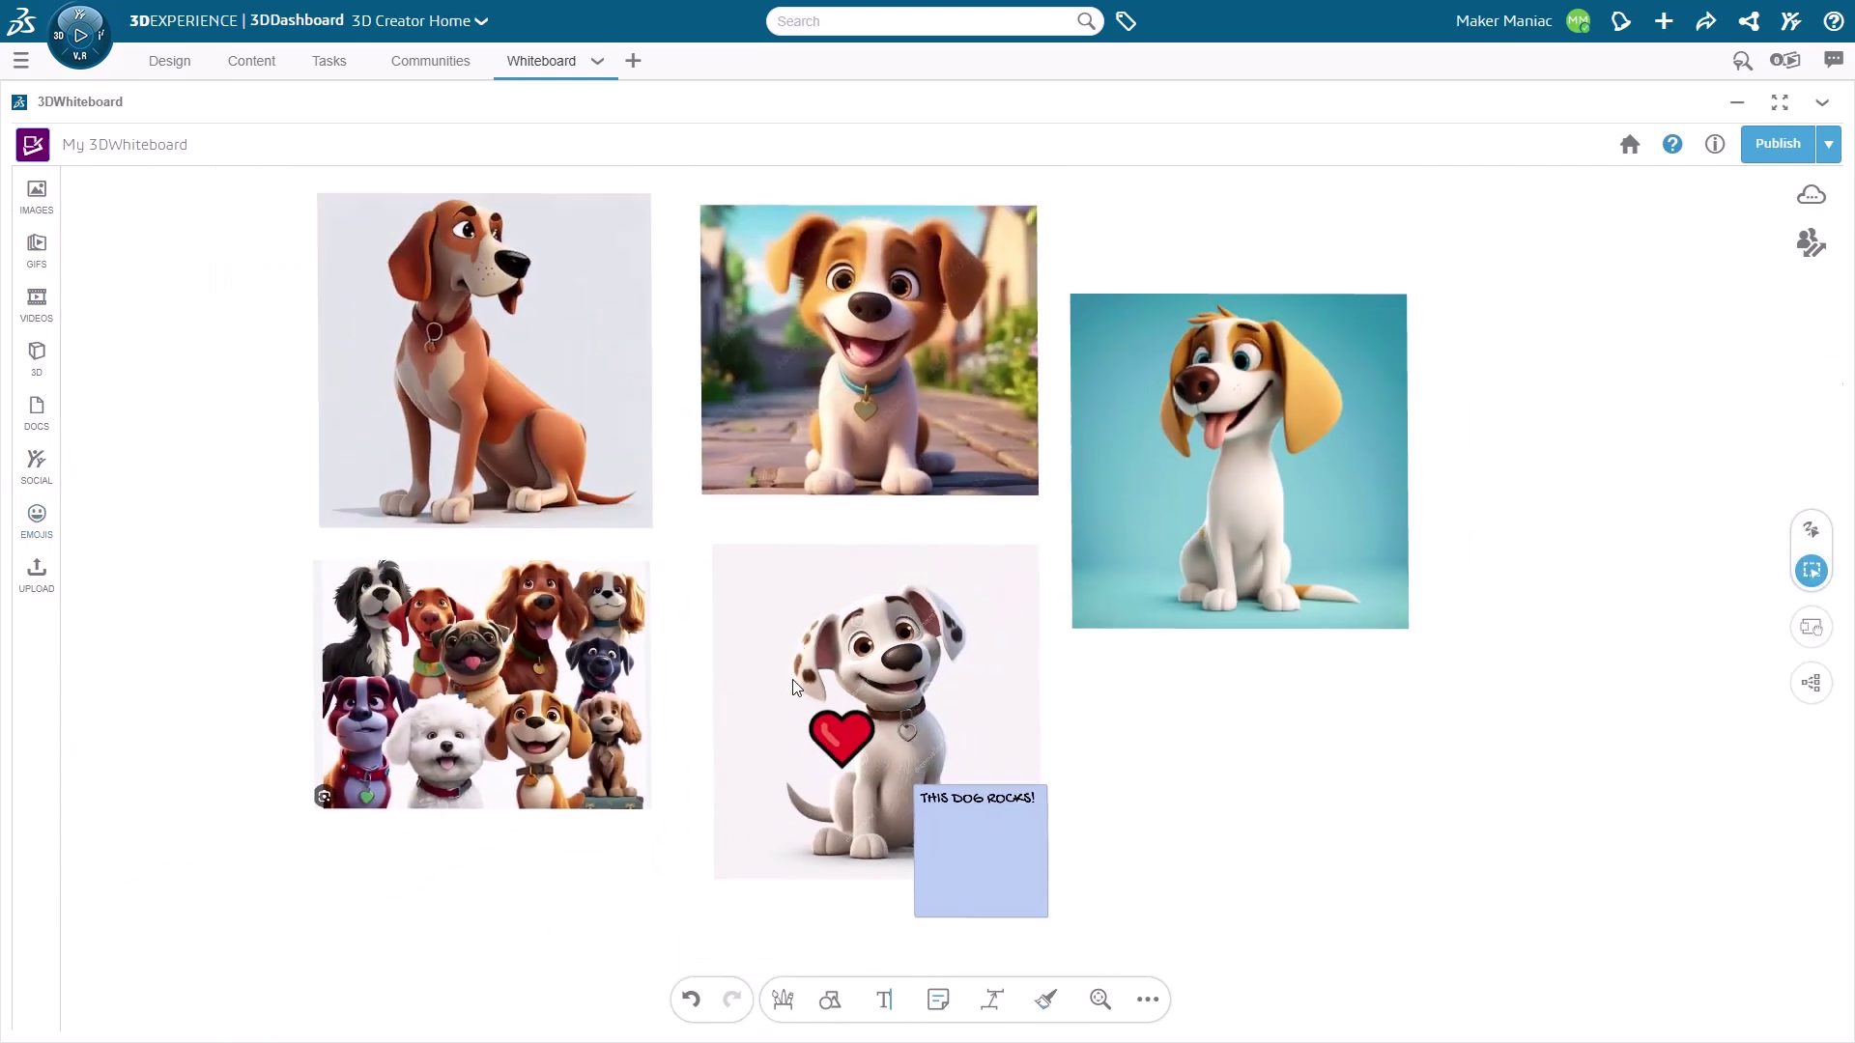
- Pan and zoom past the spray paint and trophy references to the TOP DOG trophy sketches
drag(961, 580, 560, 607)
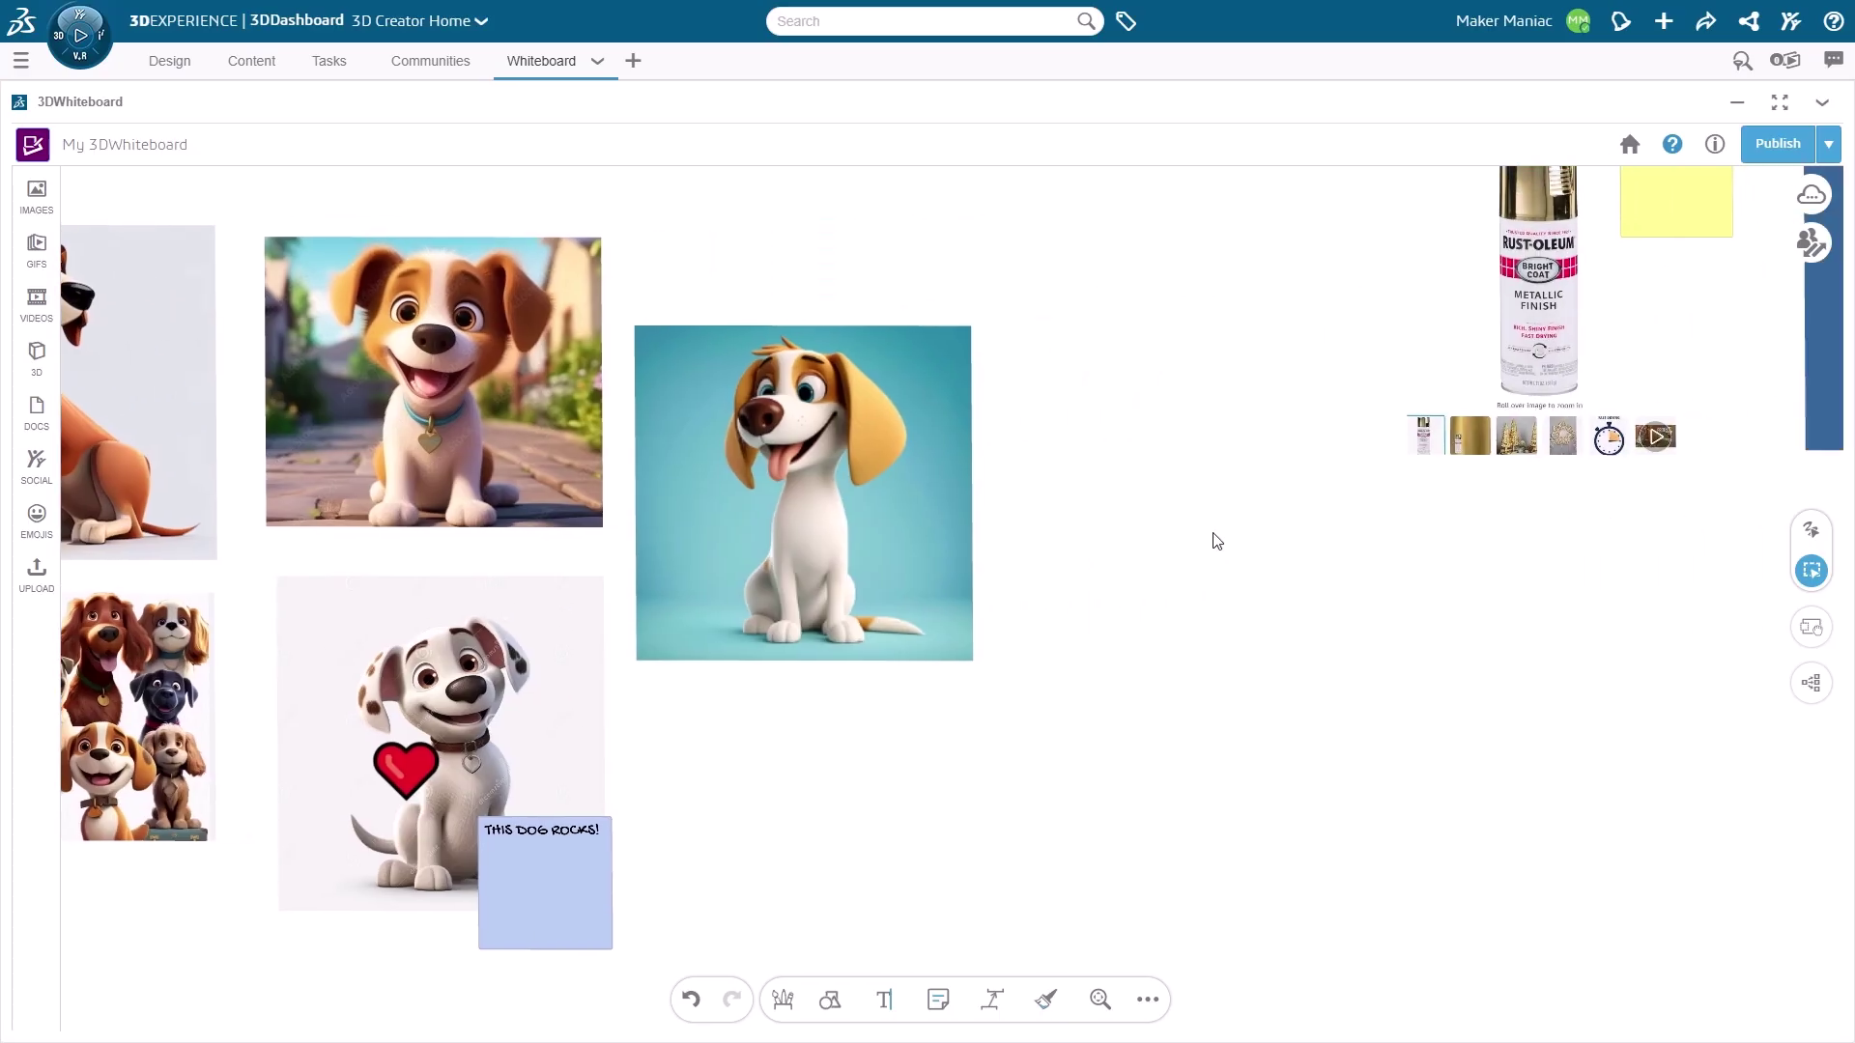
drag(1215, 538, 738, 624)
drag(1080, 392, 816, 440)
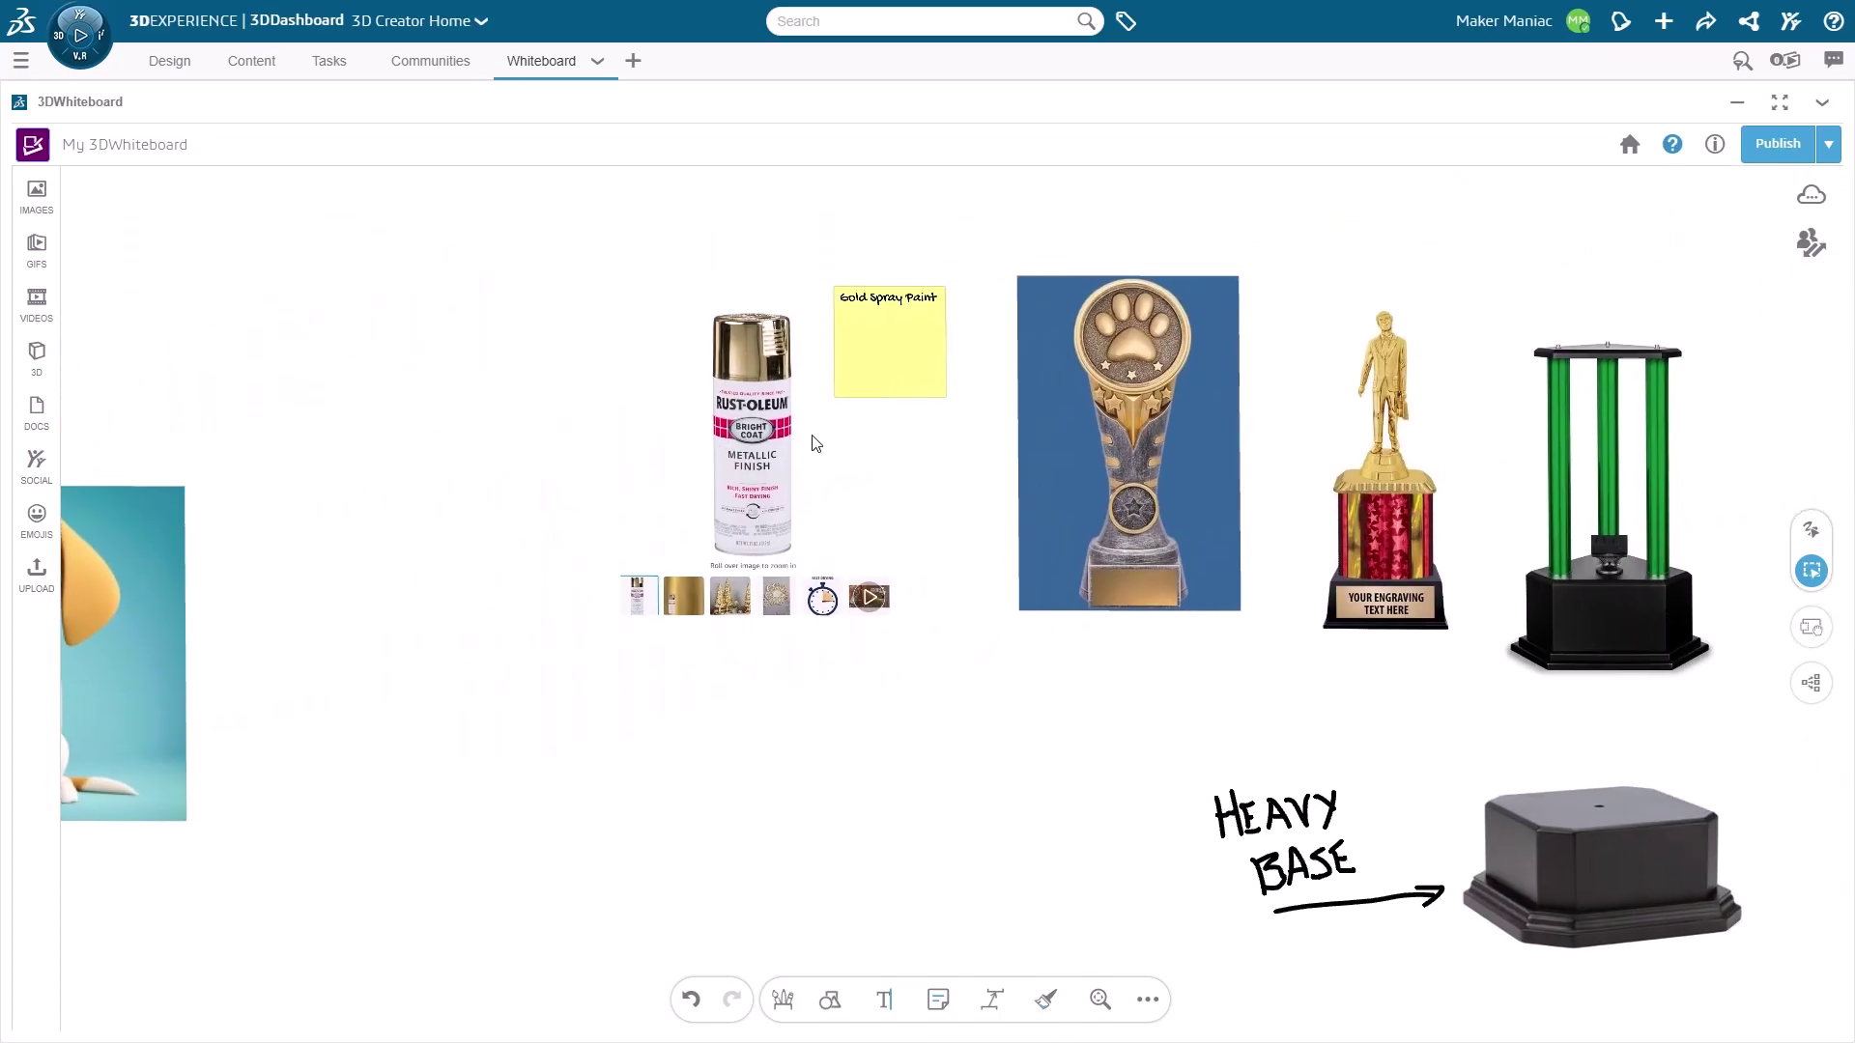
scroll(1145, 353, up, 2)
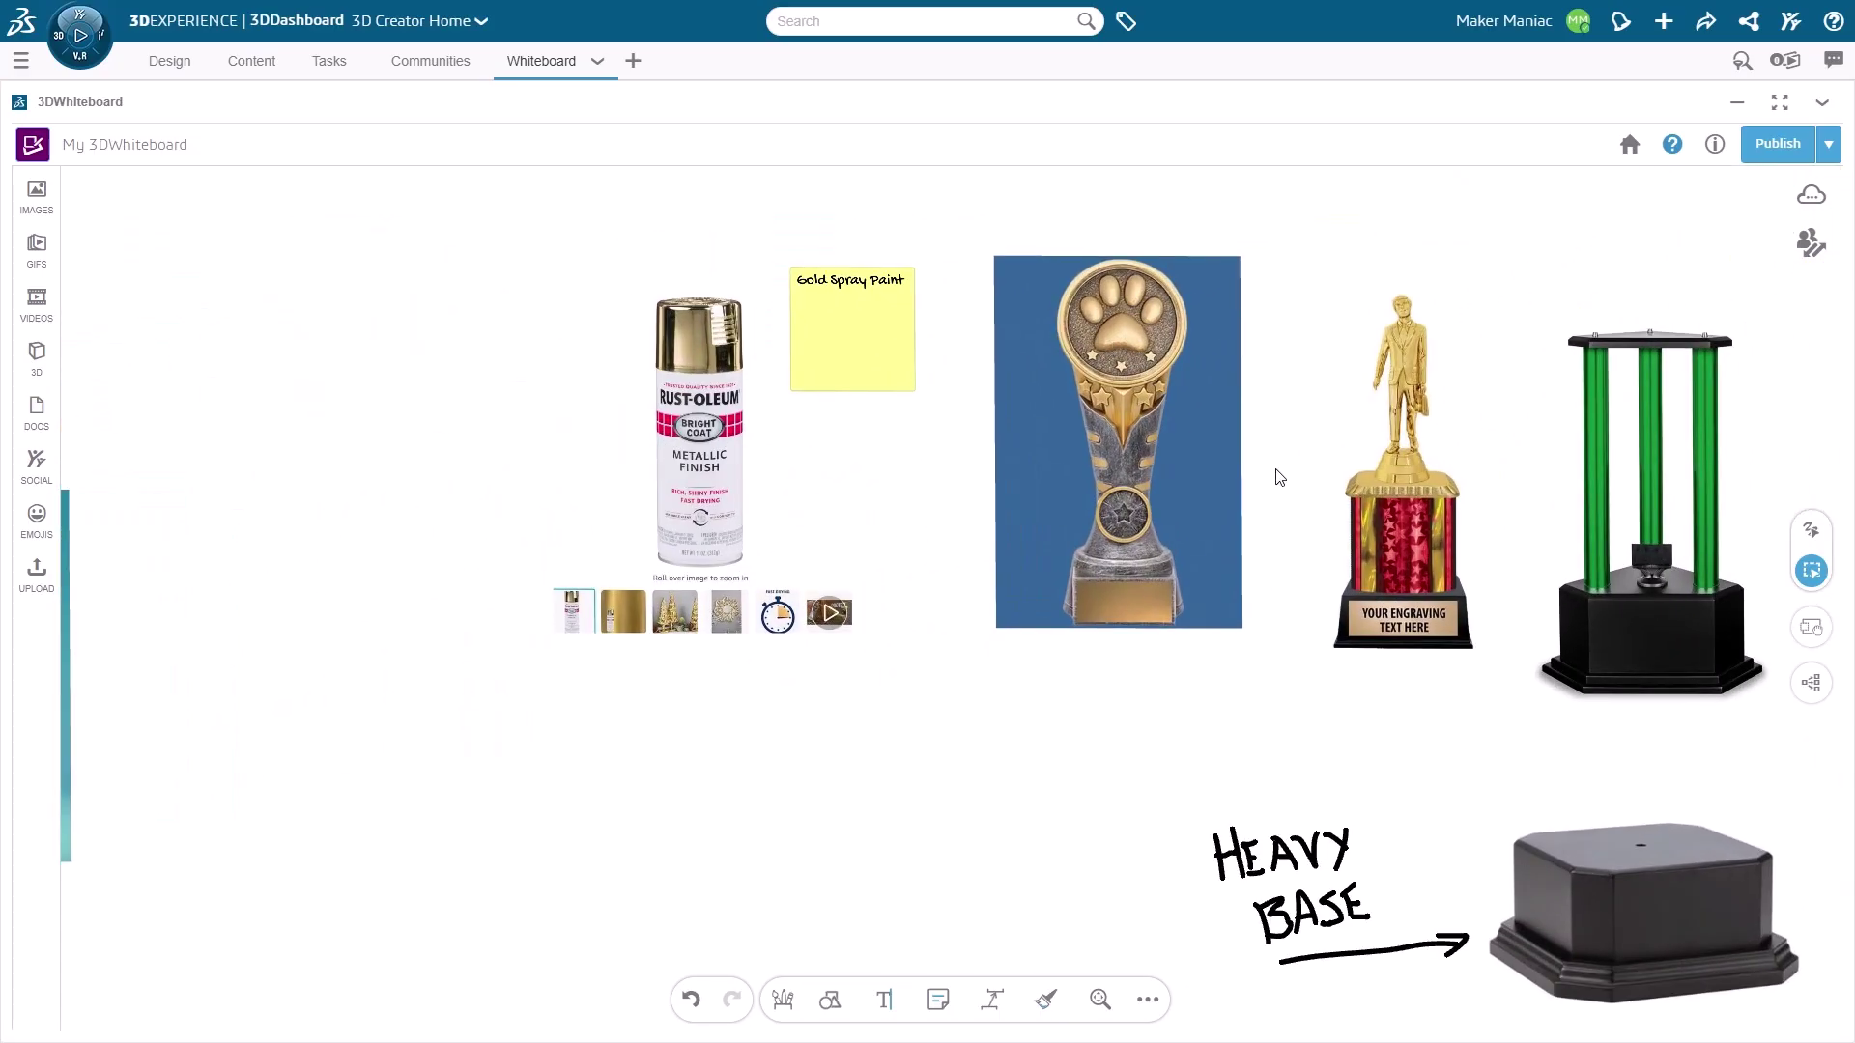
drag(1279, 477, 1150, 552)
scroll(1045, 554, down, 1)
scroll(1172, 687, up, 1)
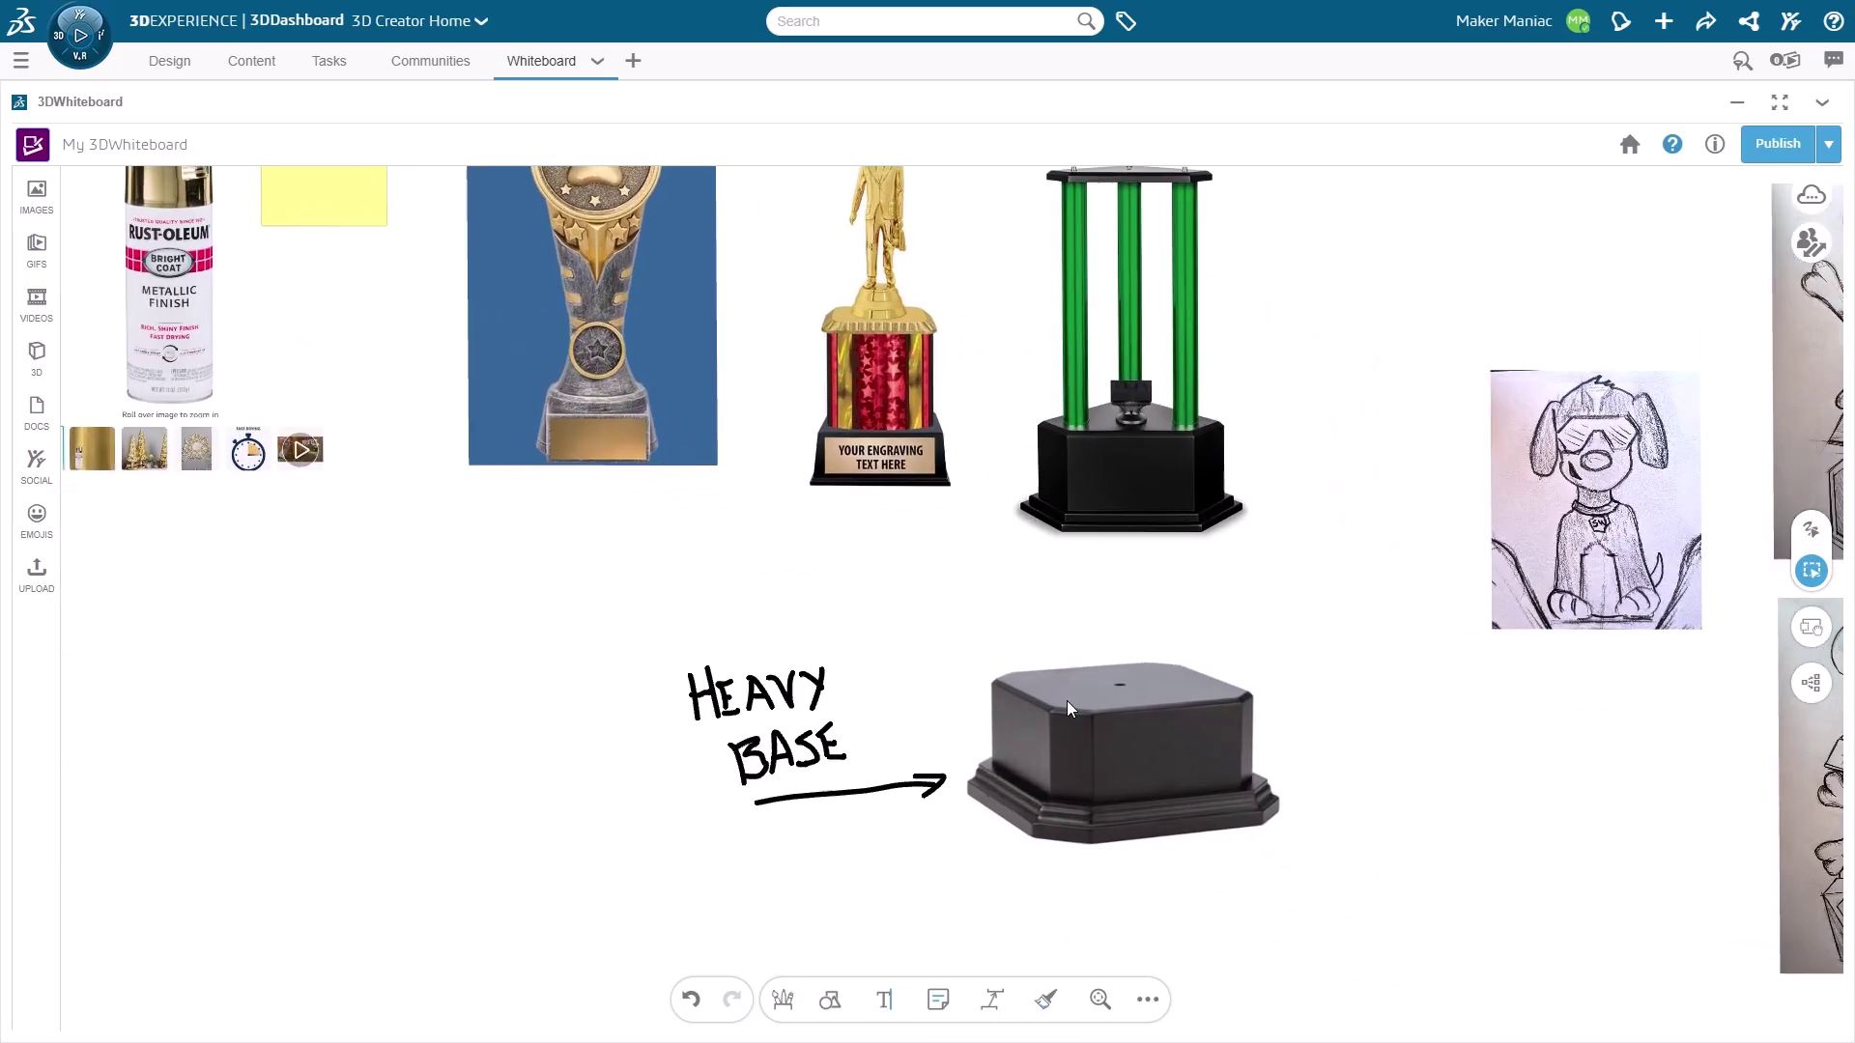
drag(1004, 553, 1382, 670)
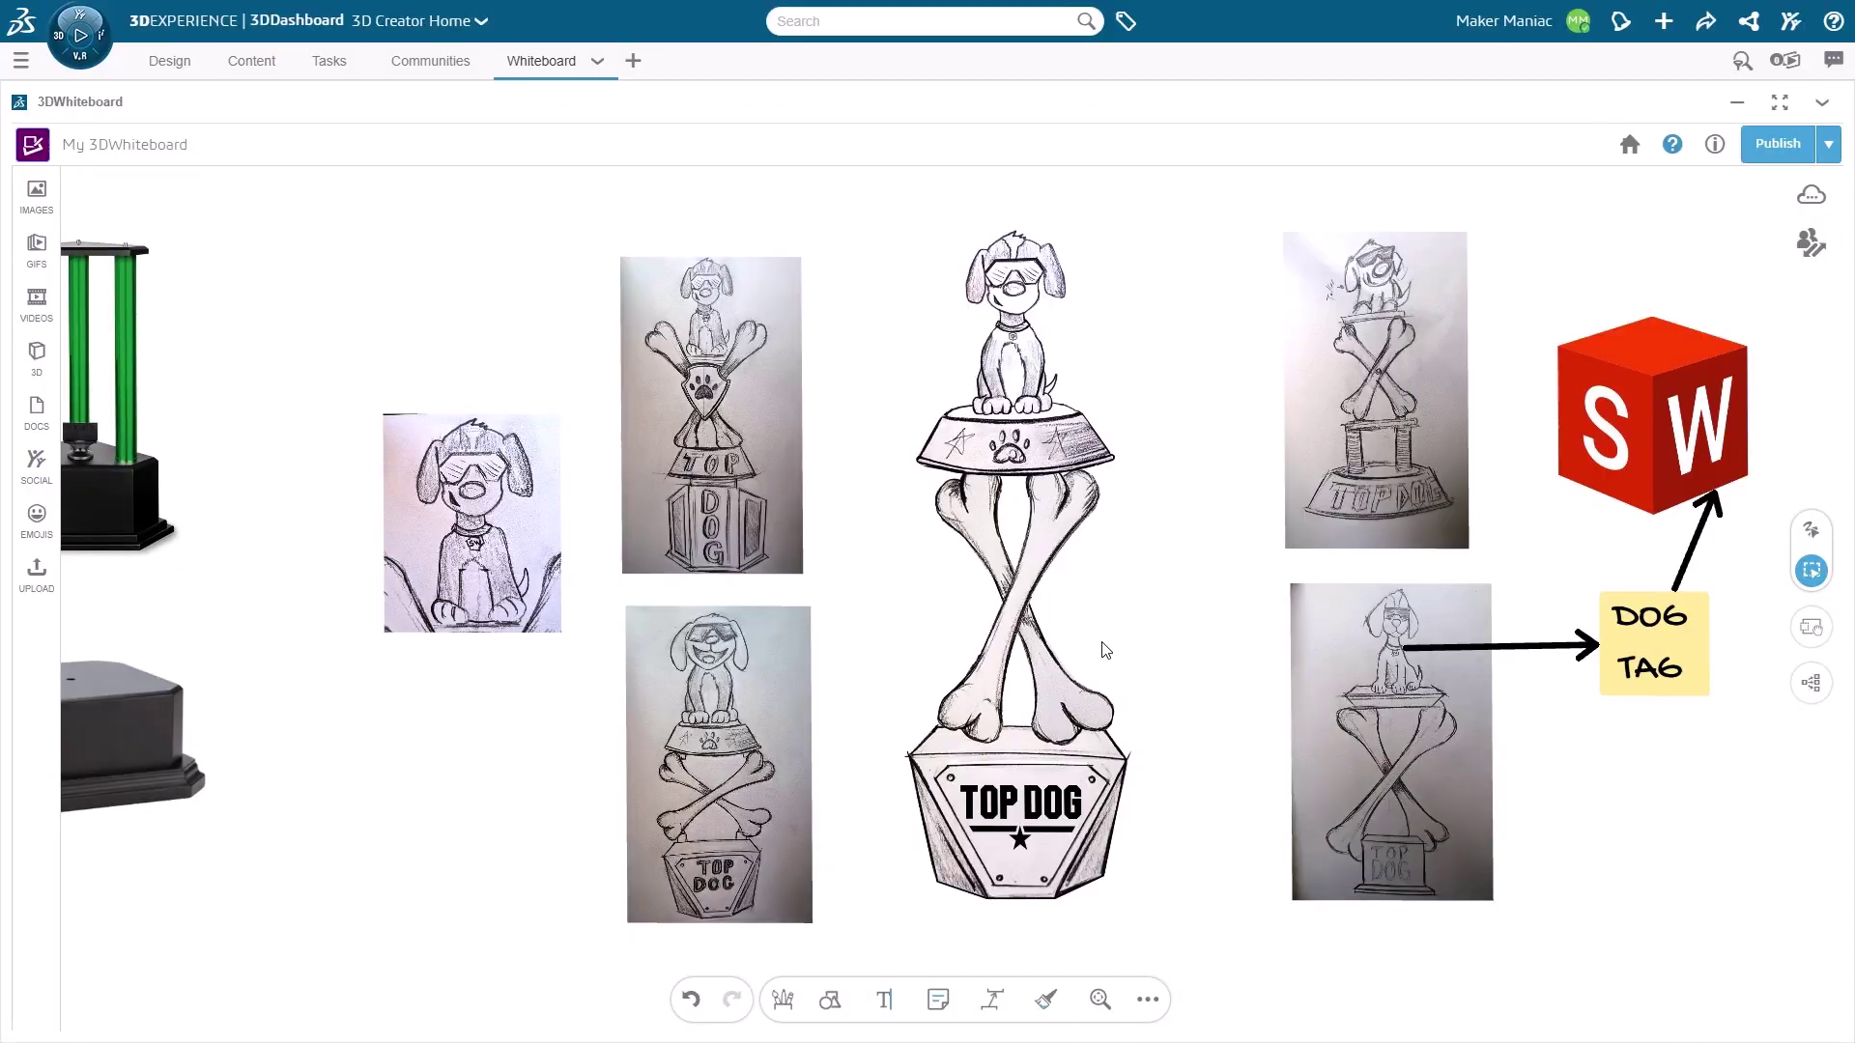
scroll(709, 335, up, 6)
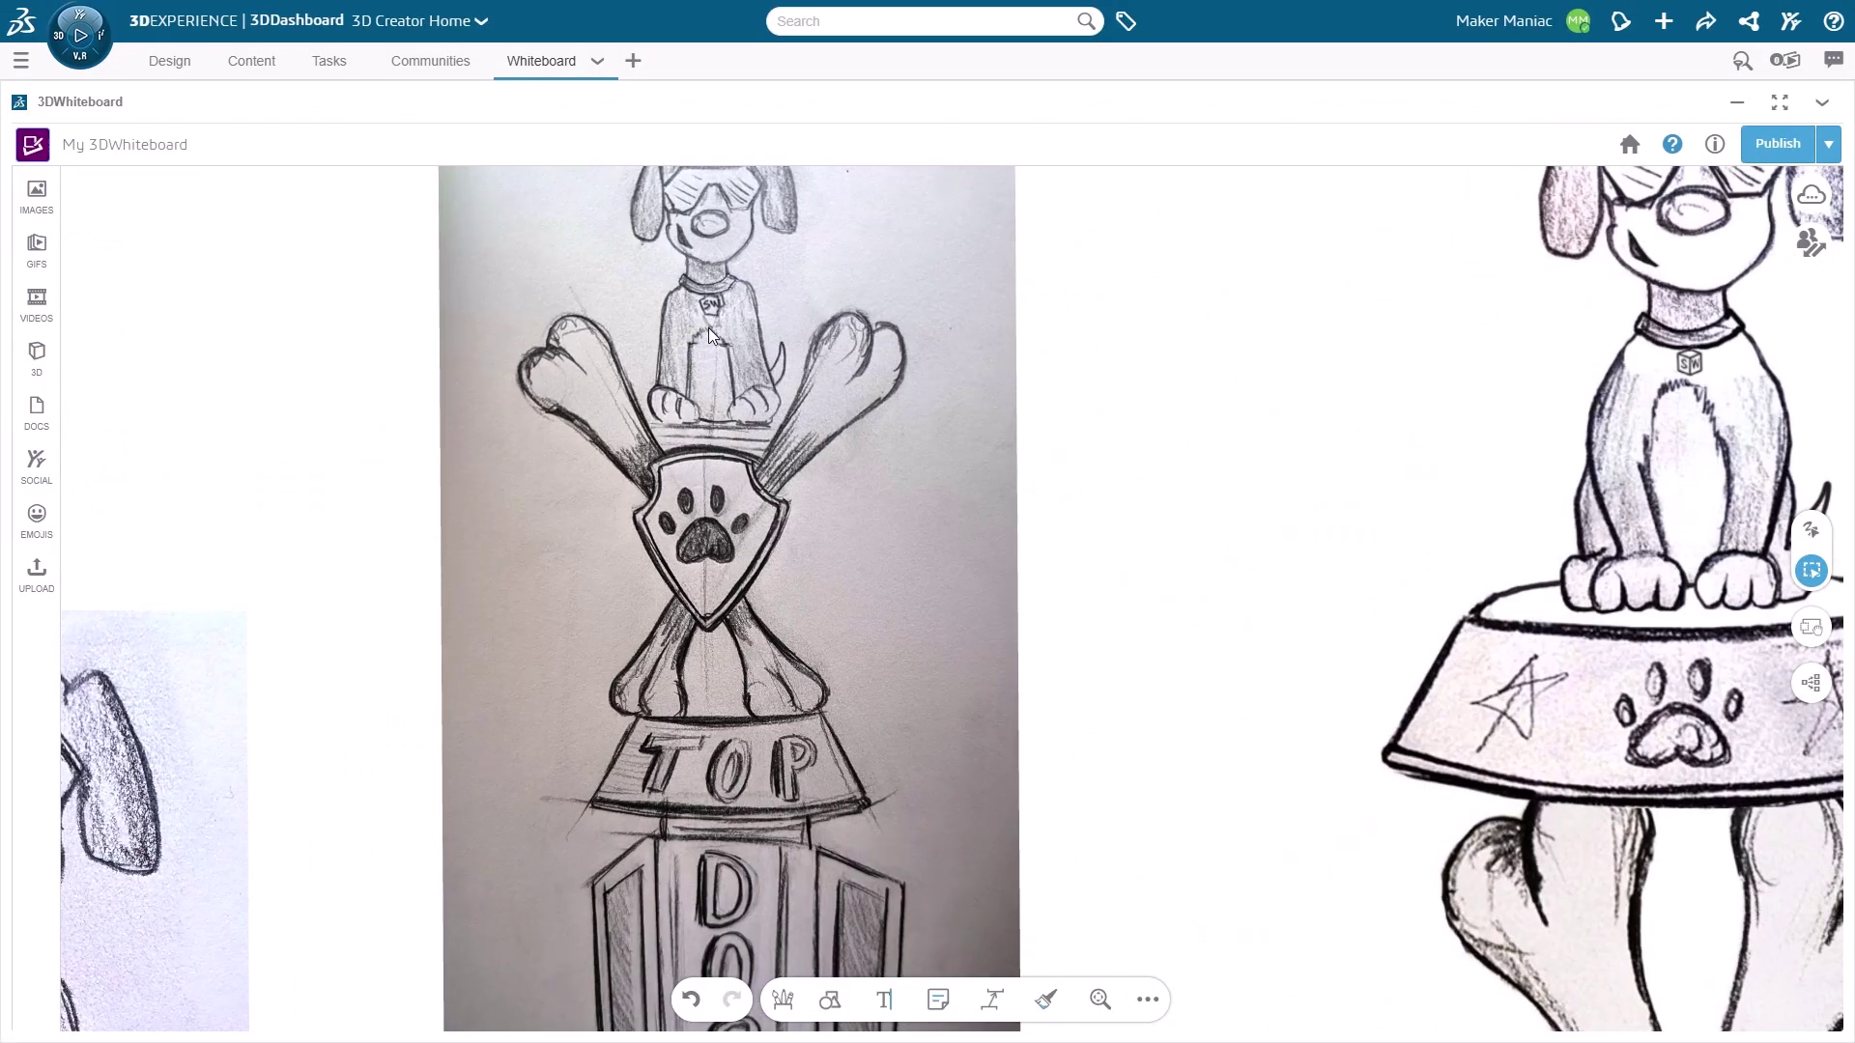
drag(724, 586, 728, 485)
scroll(728, 485, down, 1)
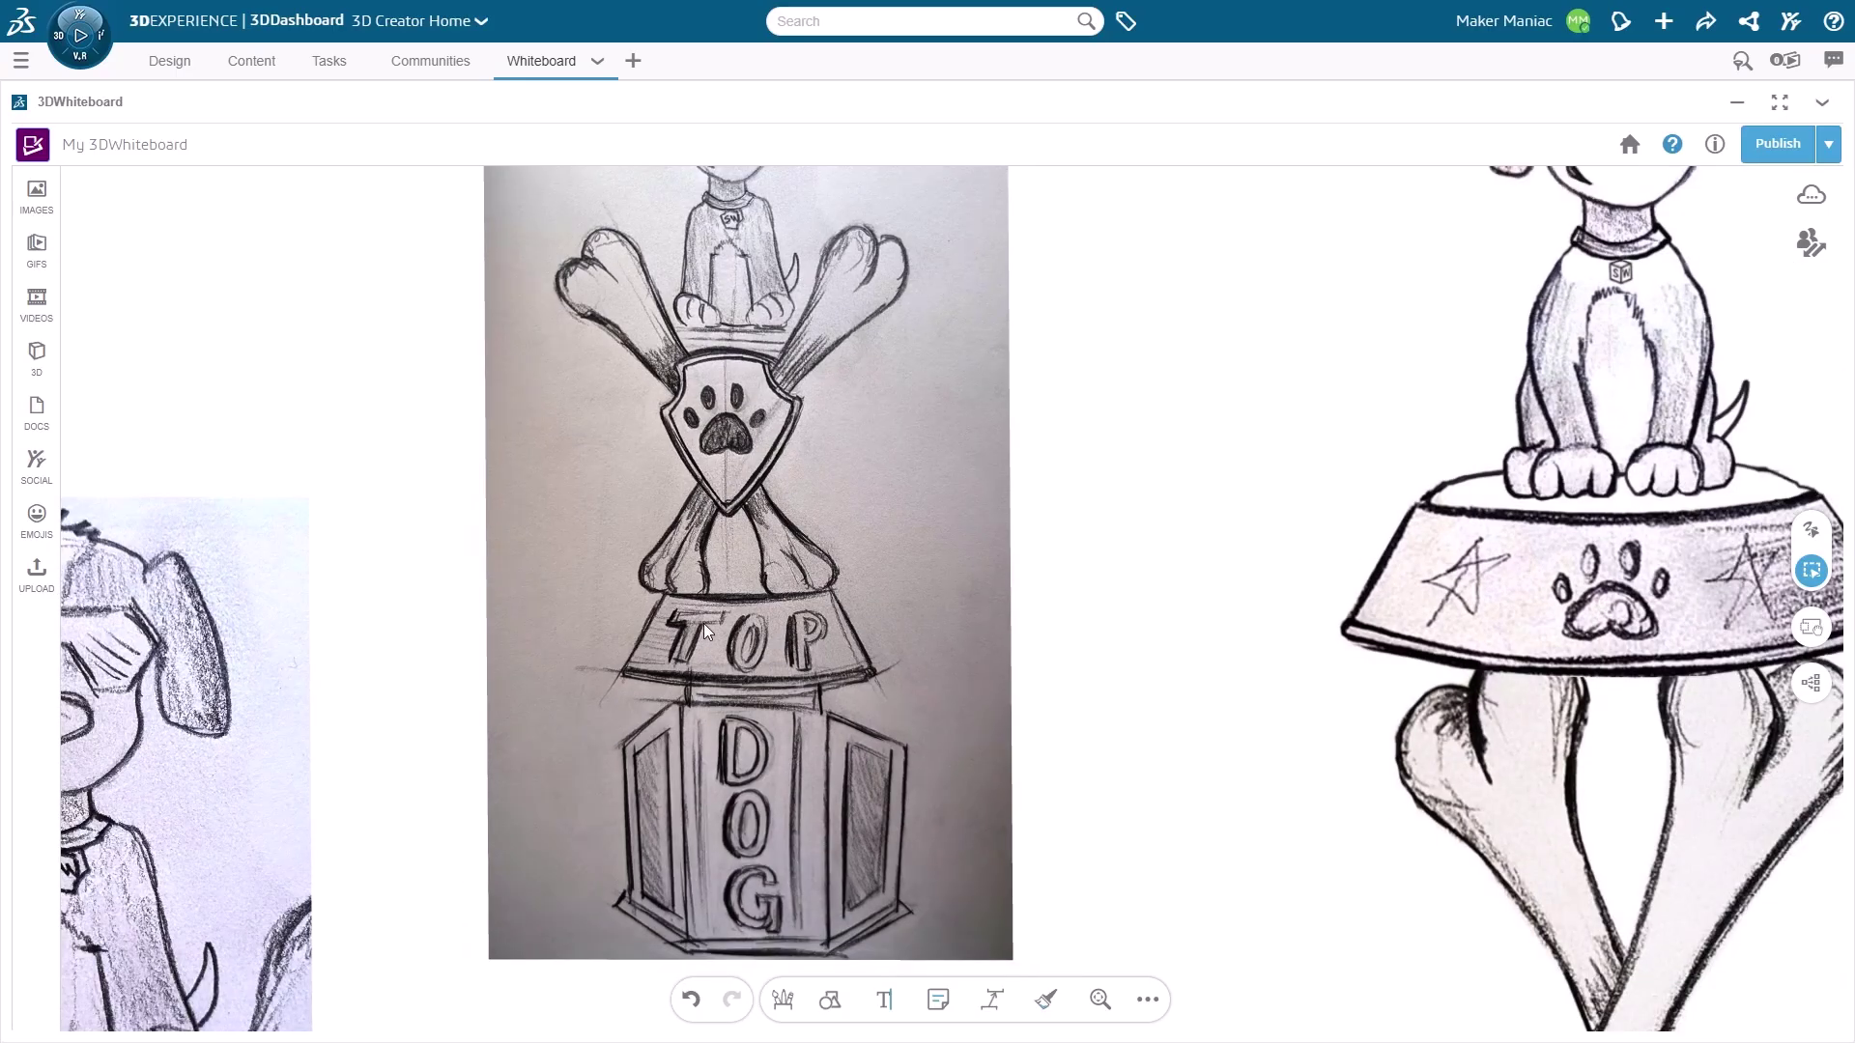
scroll(719, 628, up, 1)
scroll(732, 633, down, 2)
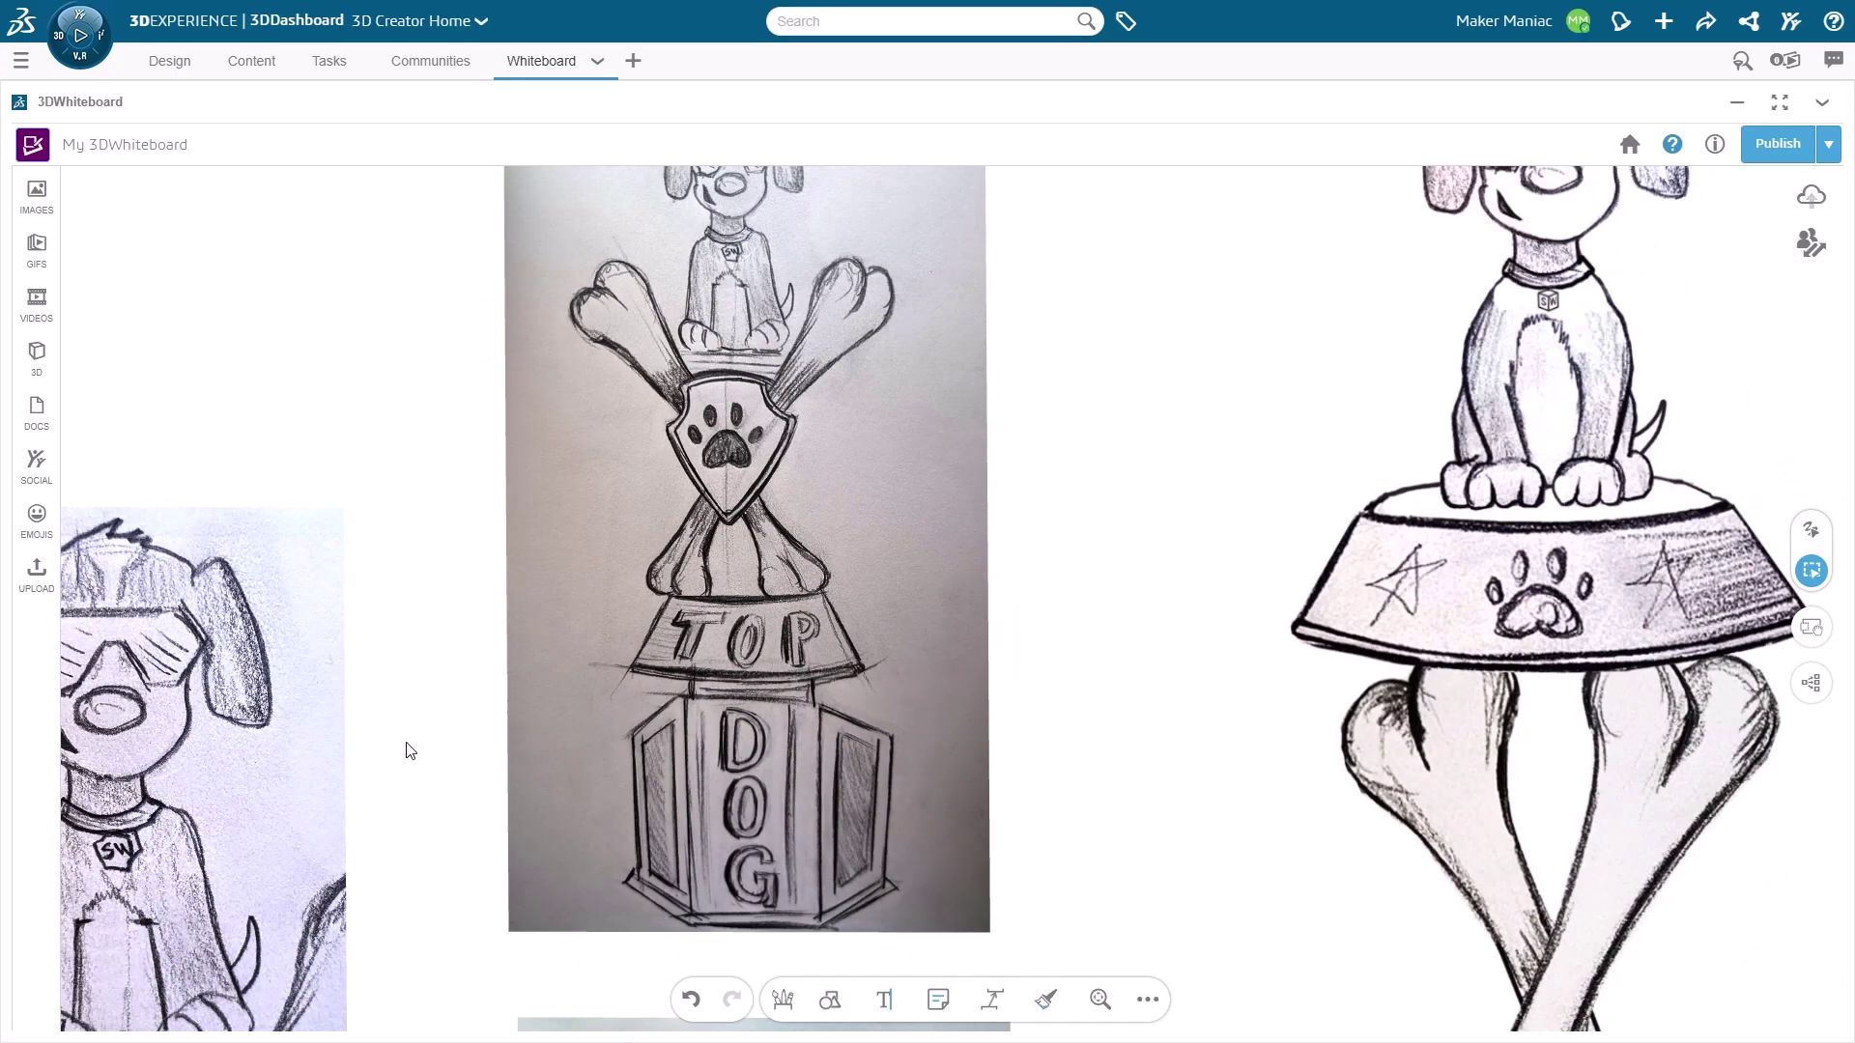
drag(405, 750, 614, 650)
scroll(618, 647, down, 1)
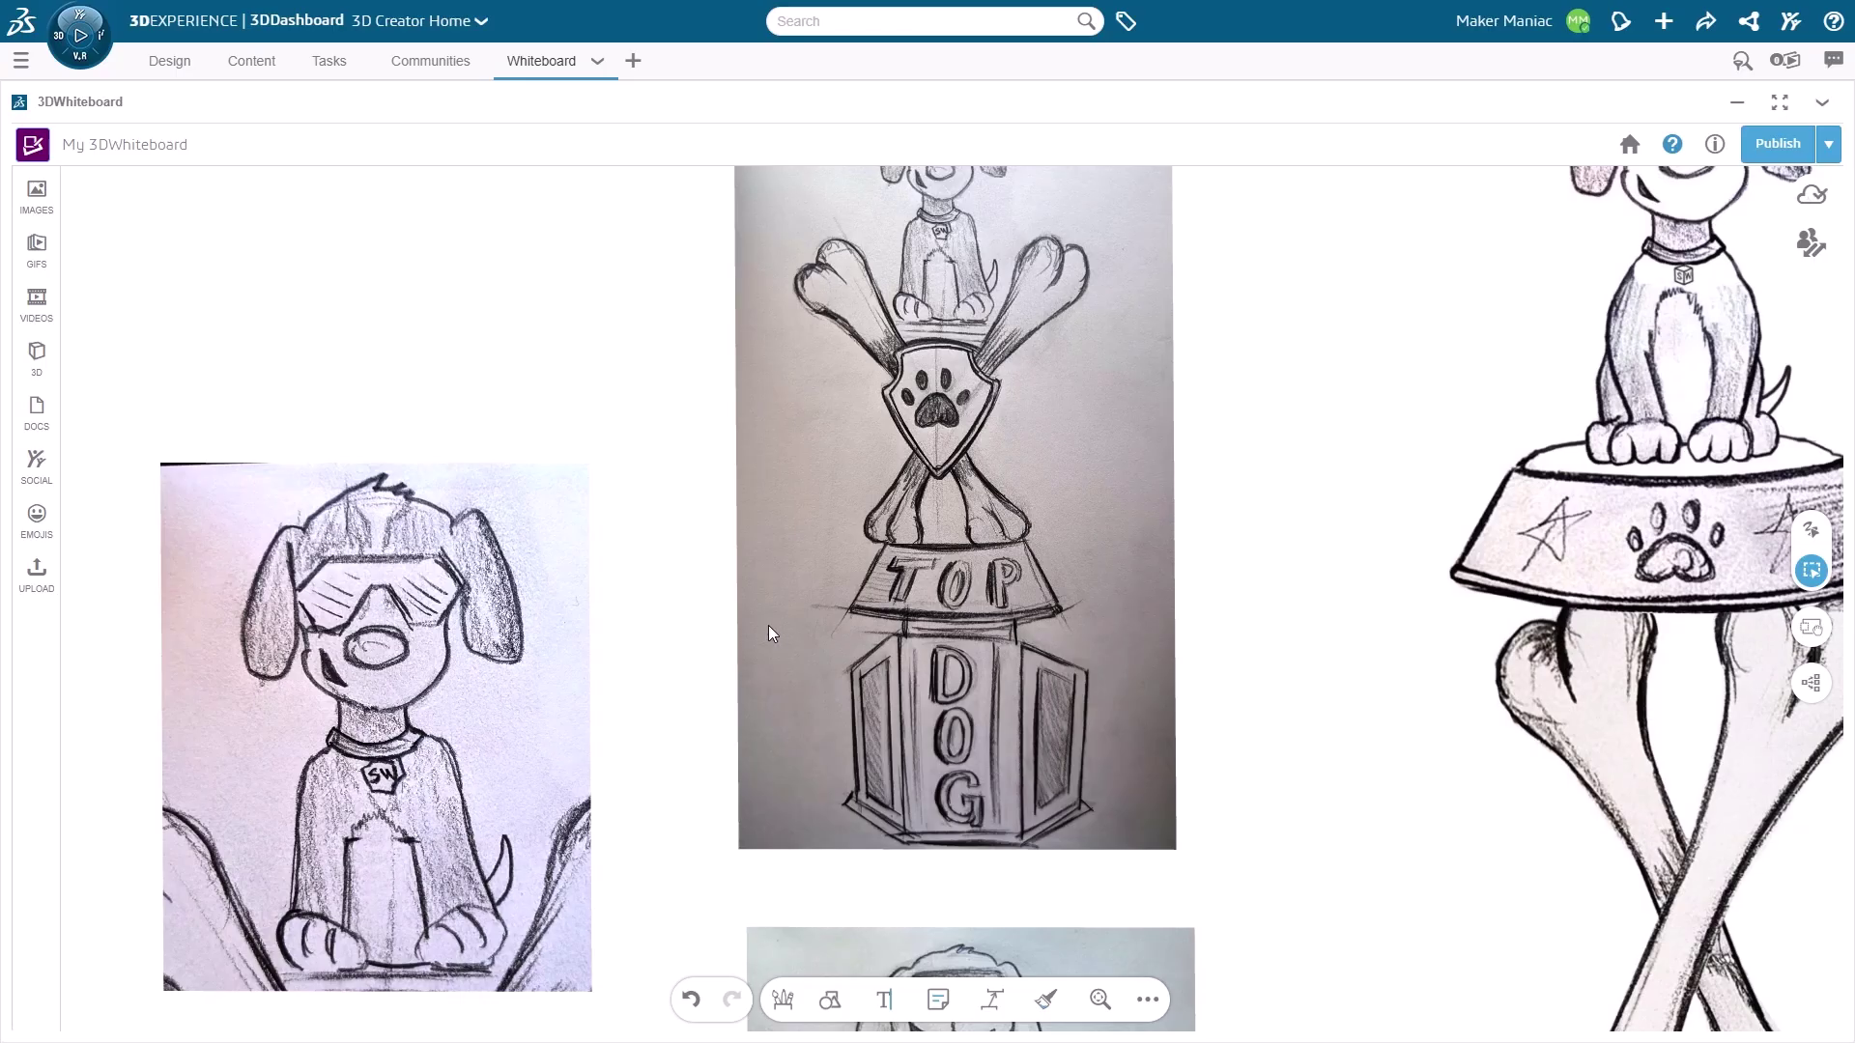
drag(768, 624, 477, 710)
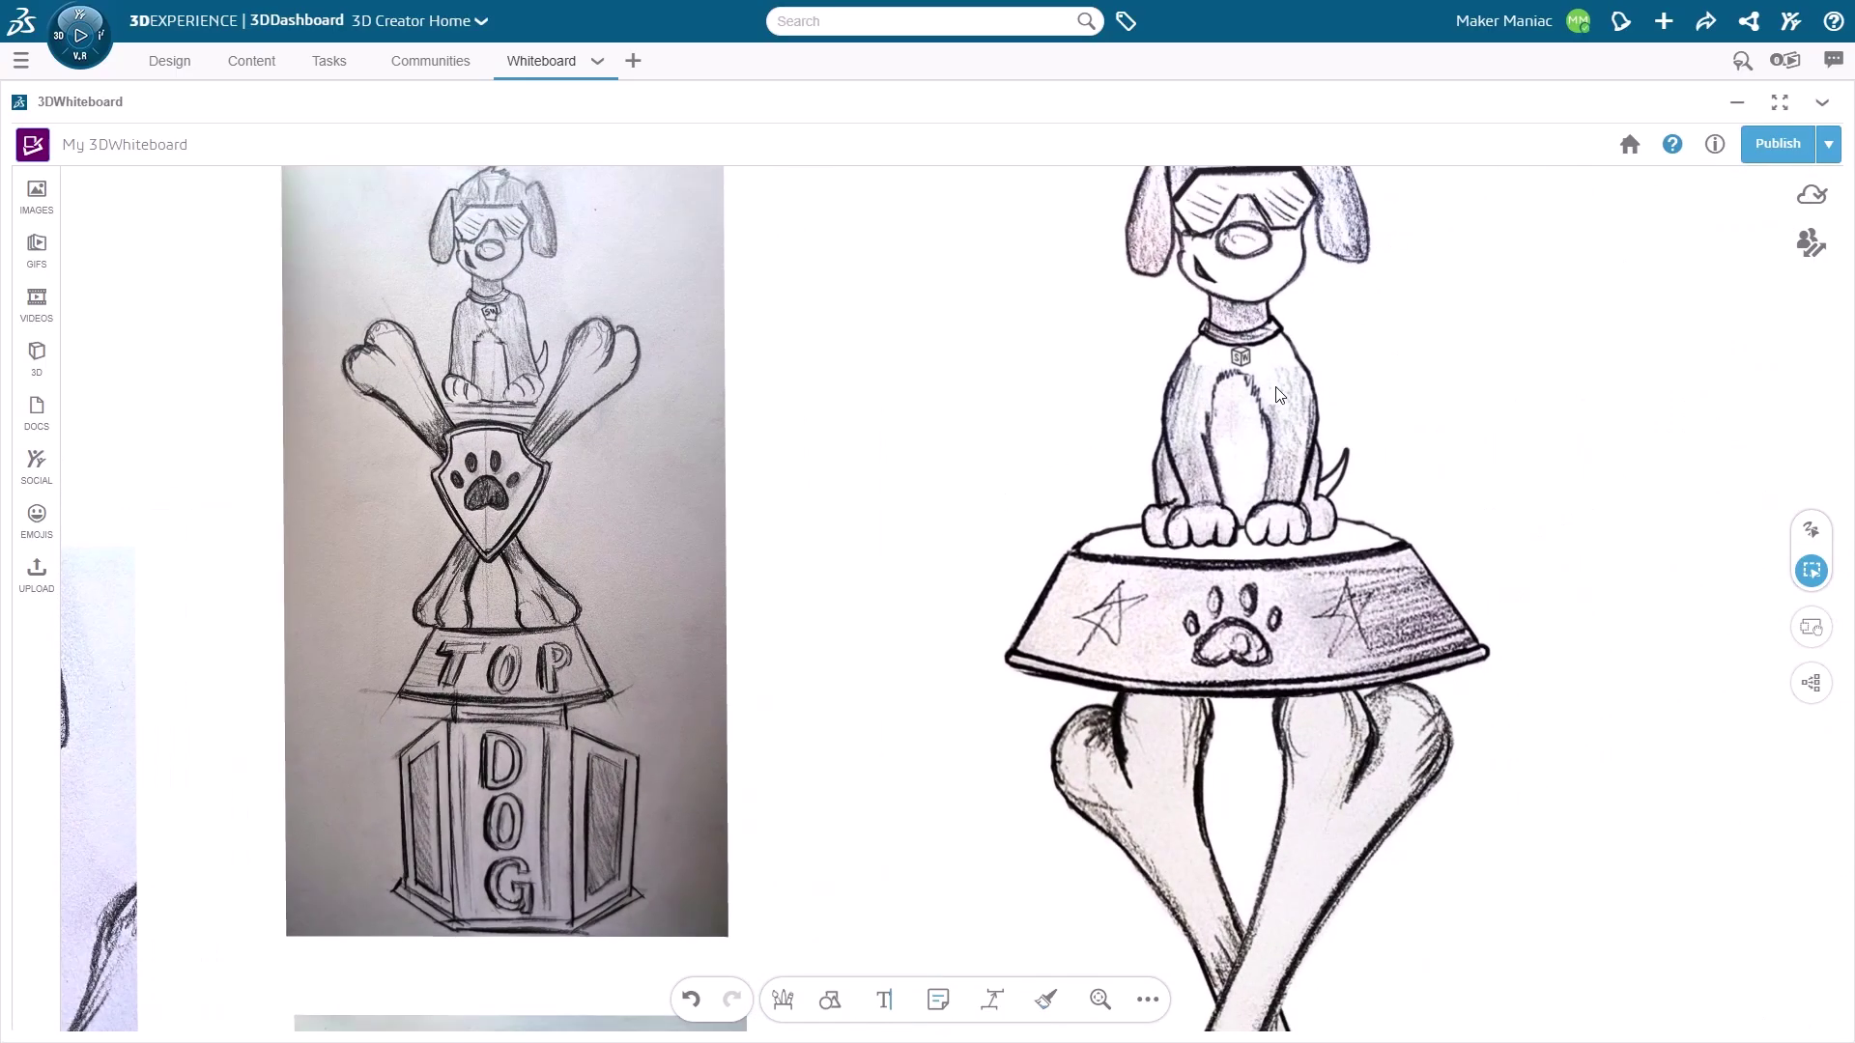
scroll(1277, 667, down, 3)
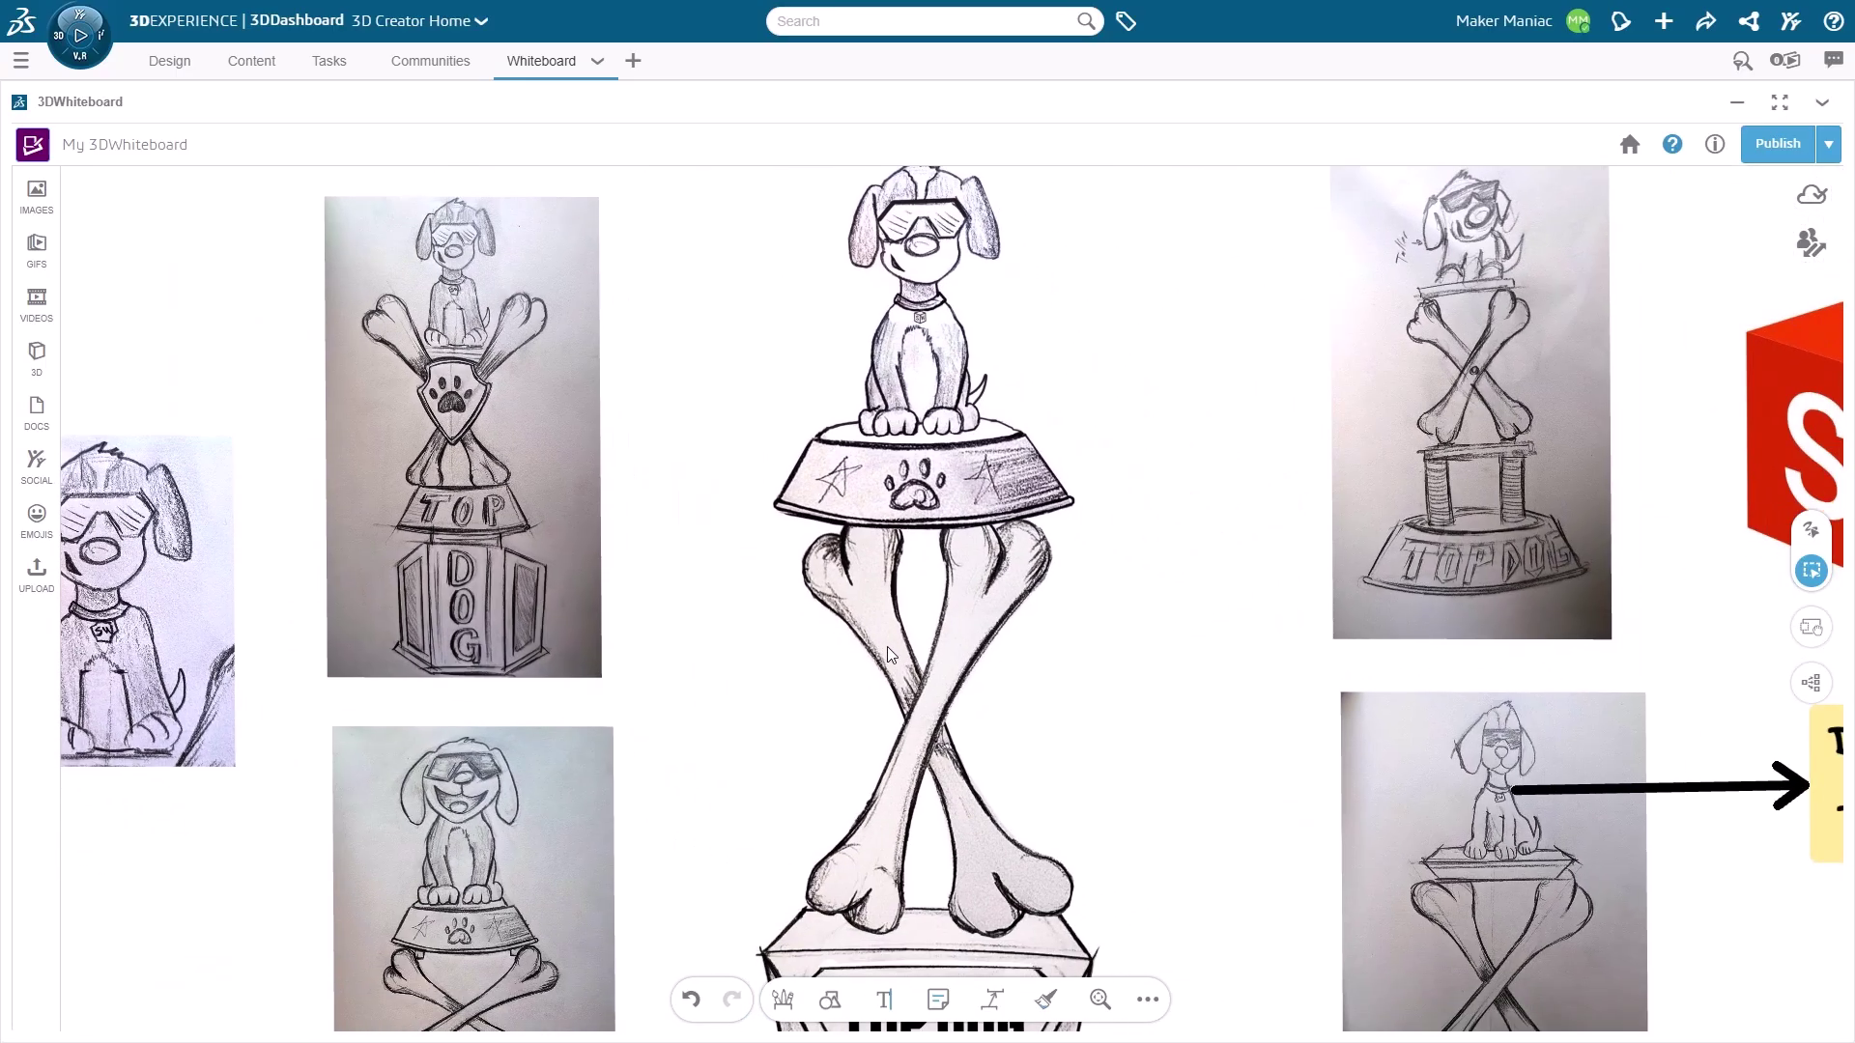
scroll(887, 646, up, 2)
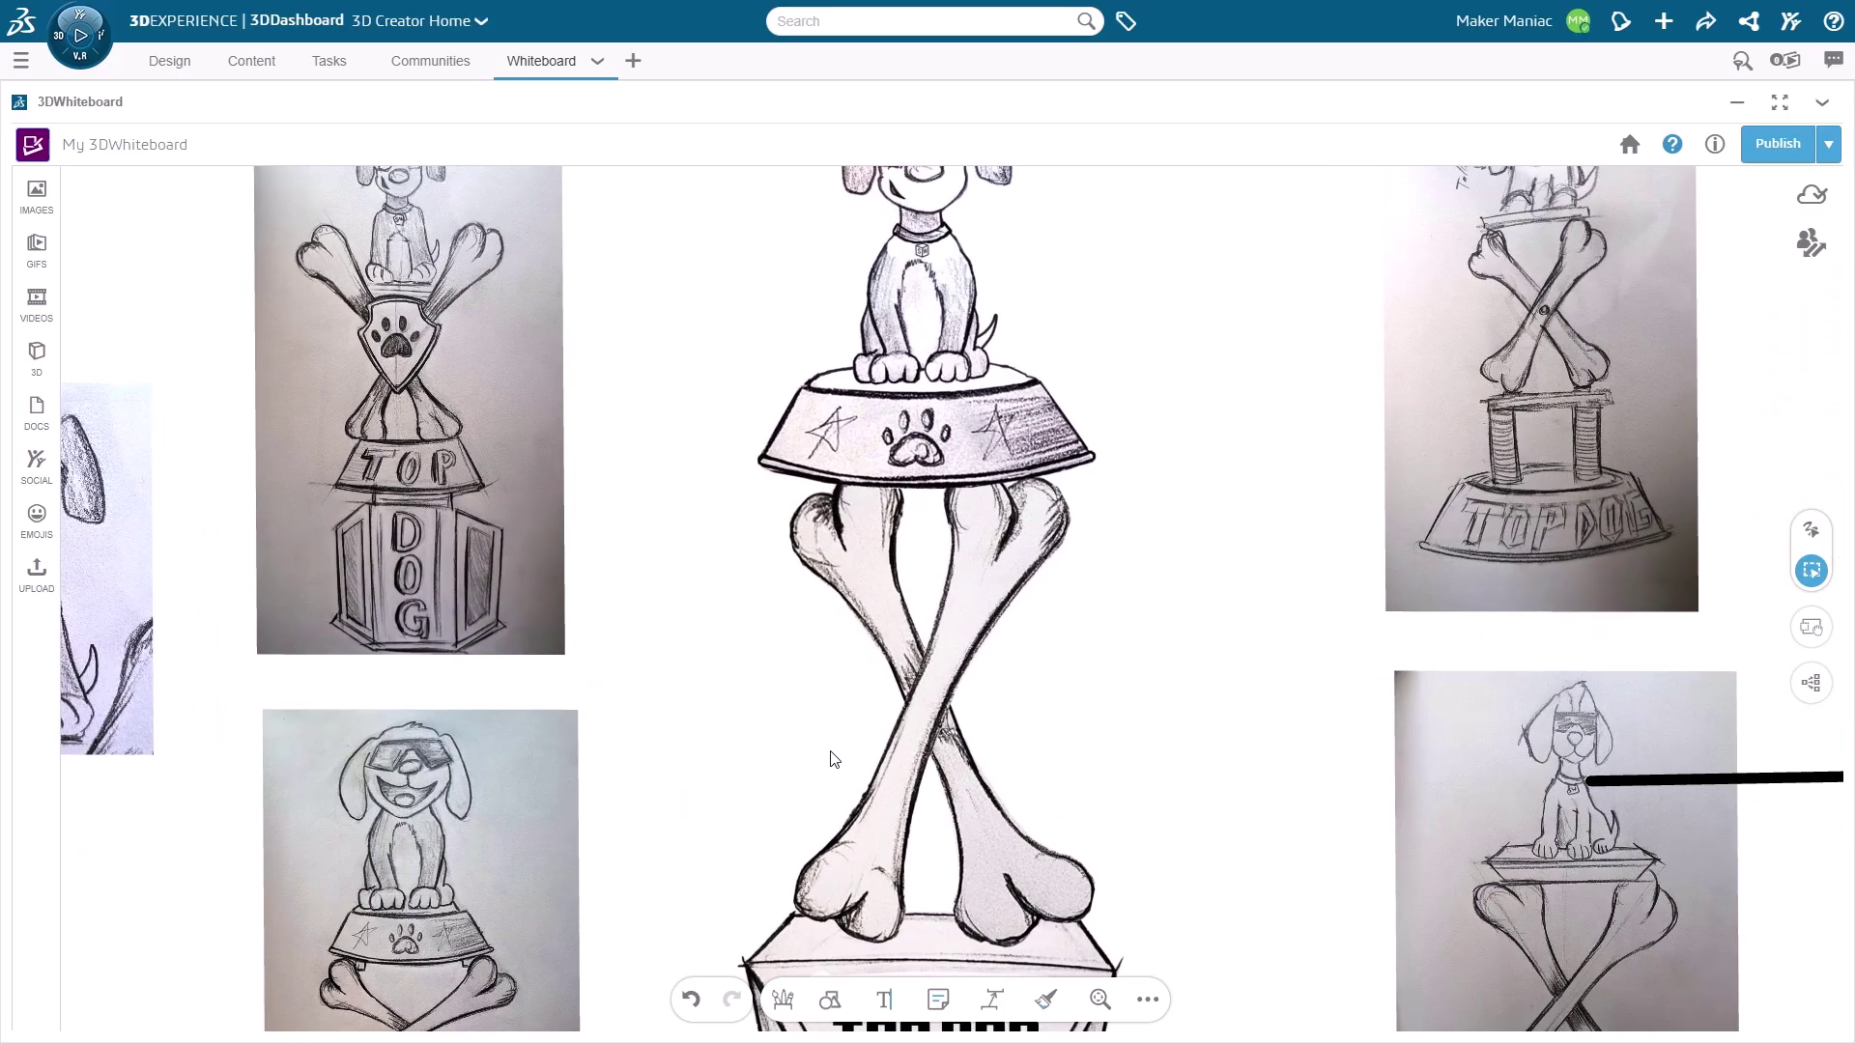
scroll(1097, 641, down, 3)
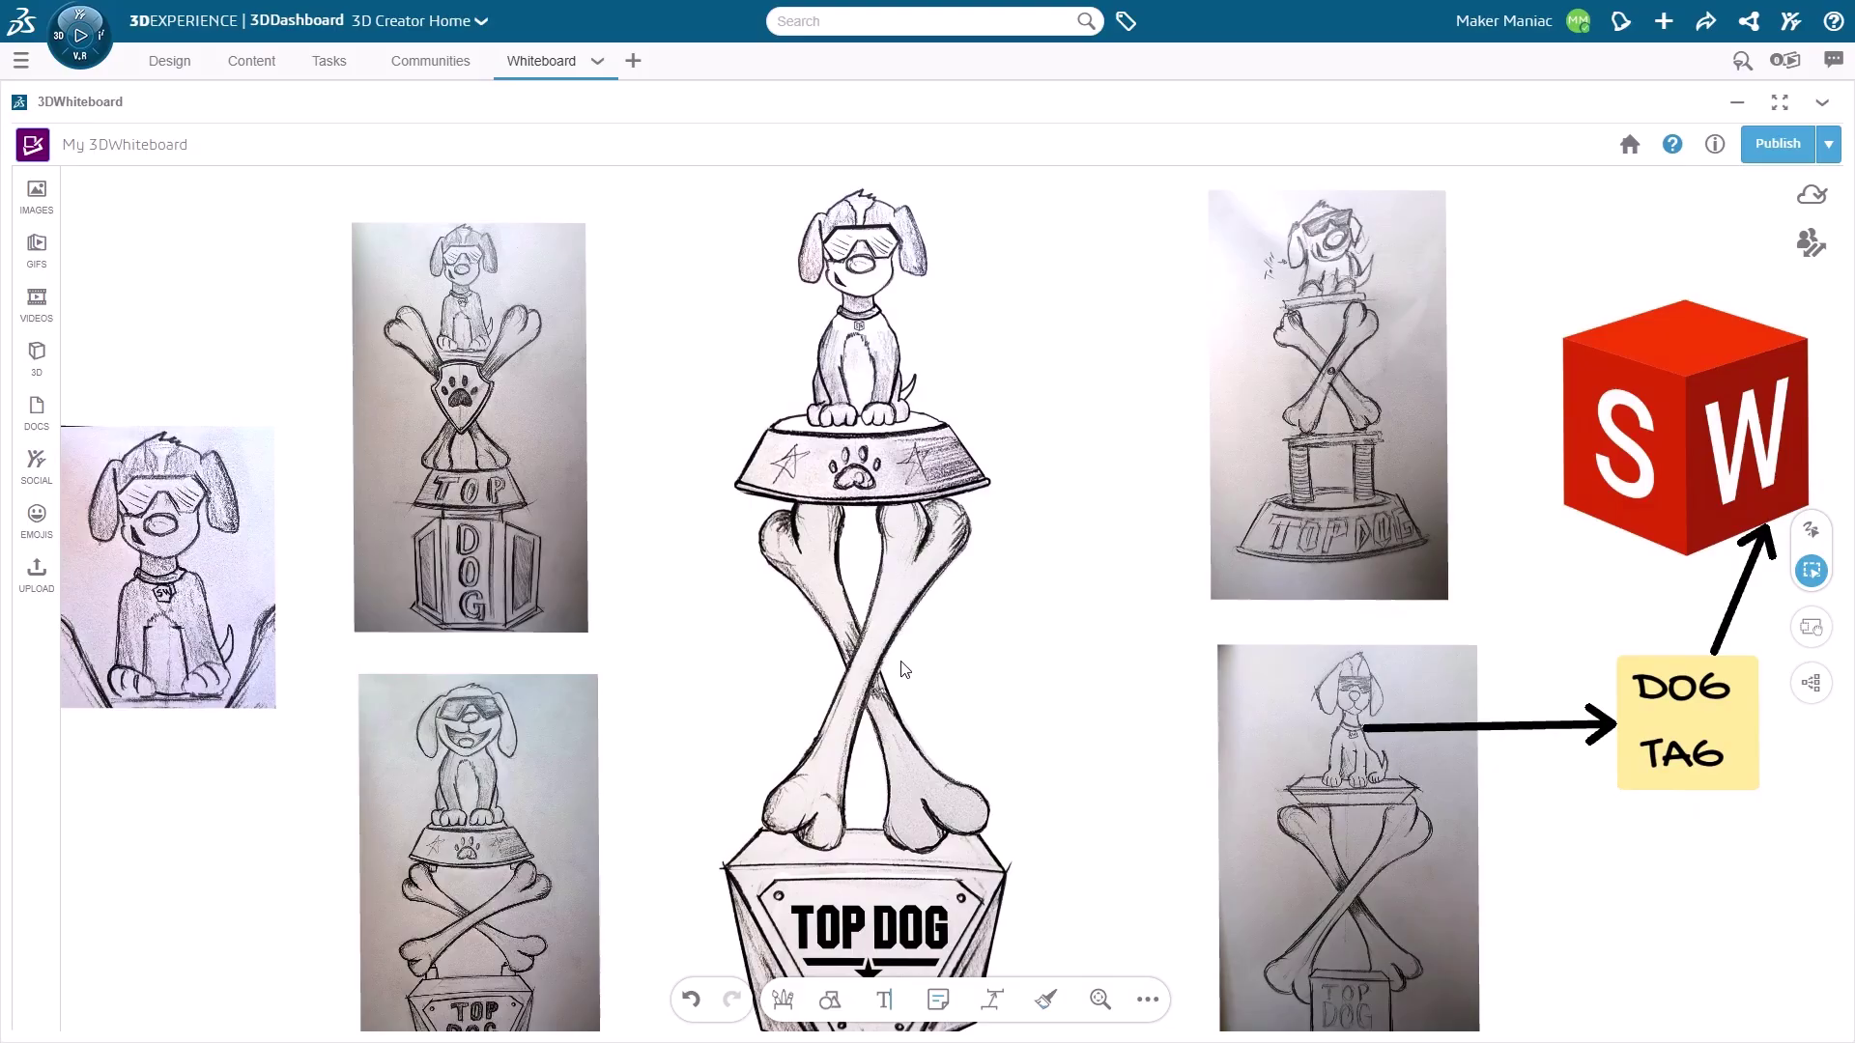
- With the Pen, draw a red zigzag over the bones and base and a blue loop around the dog
click(783, 999)
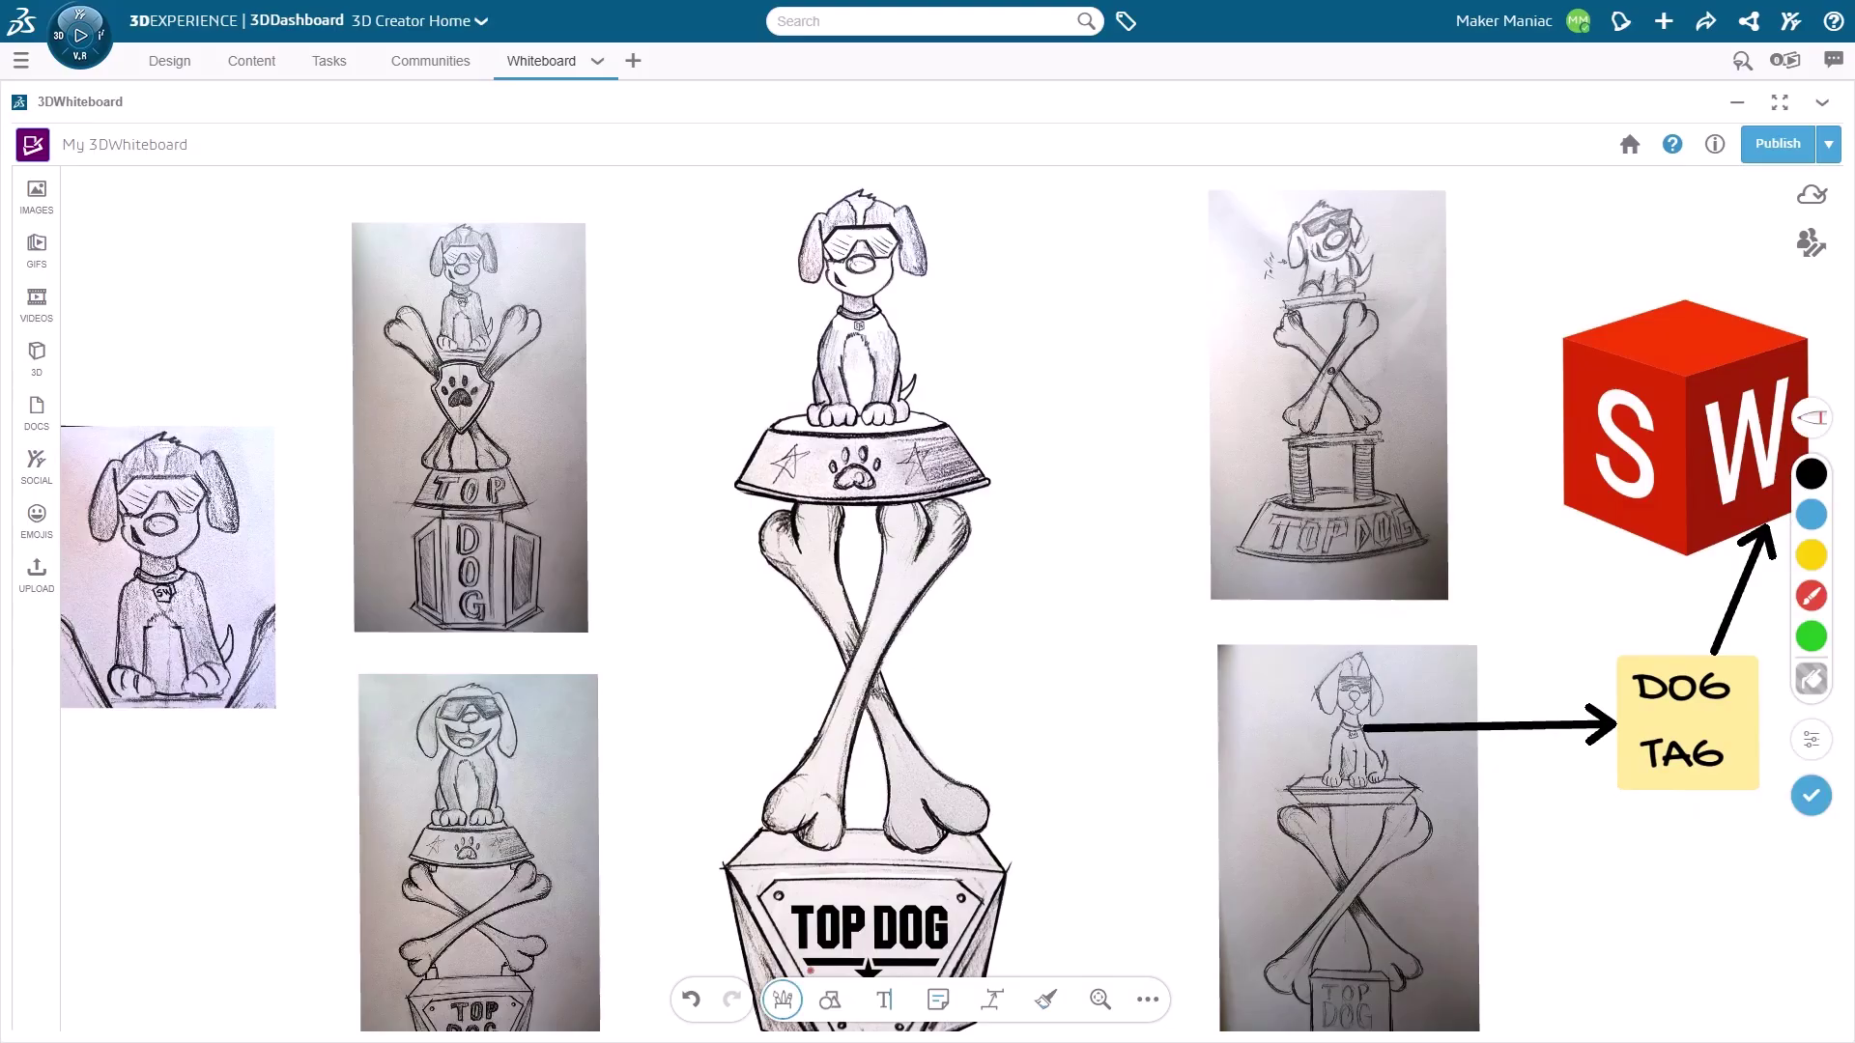
mouse_move(949, 523)
mouse_down()
mouse_move(980, 693)
mouse_move(986, 935)
mouse_up()
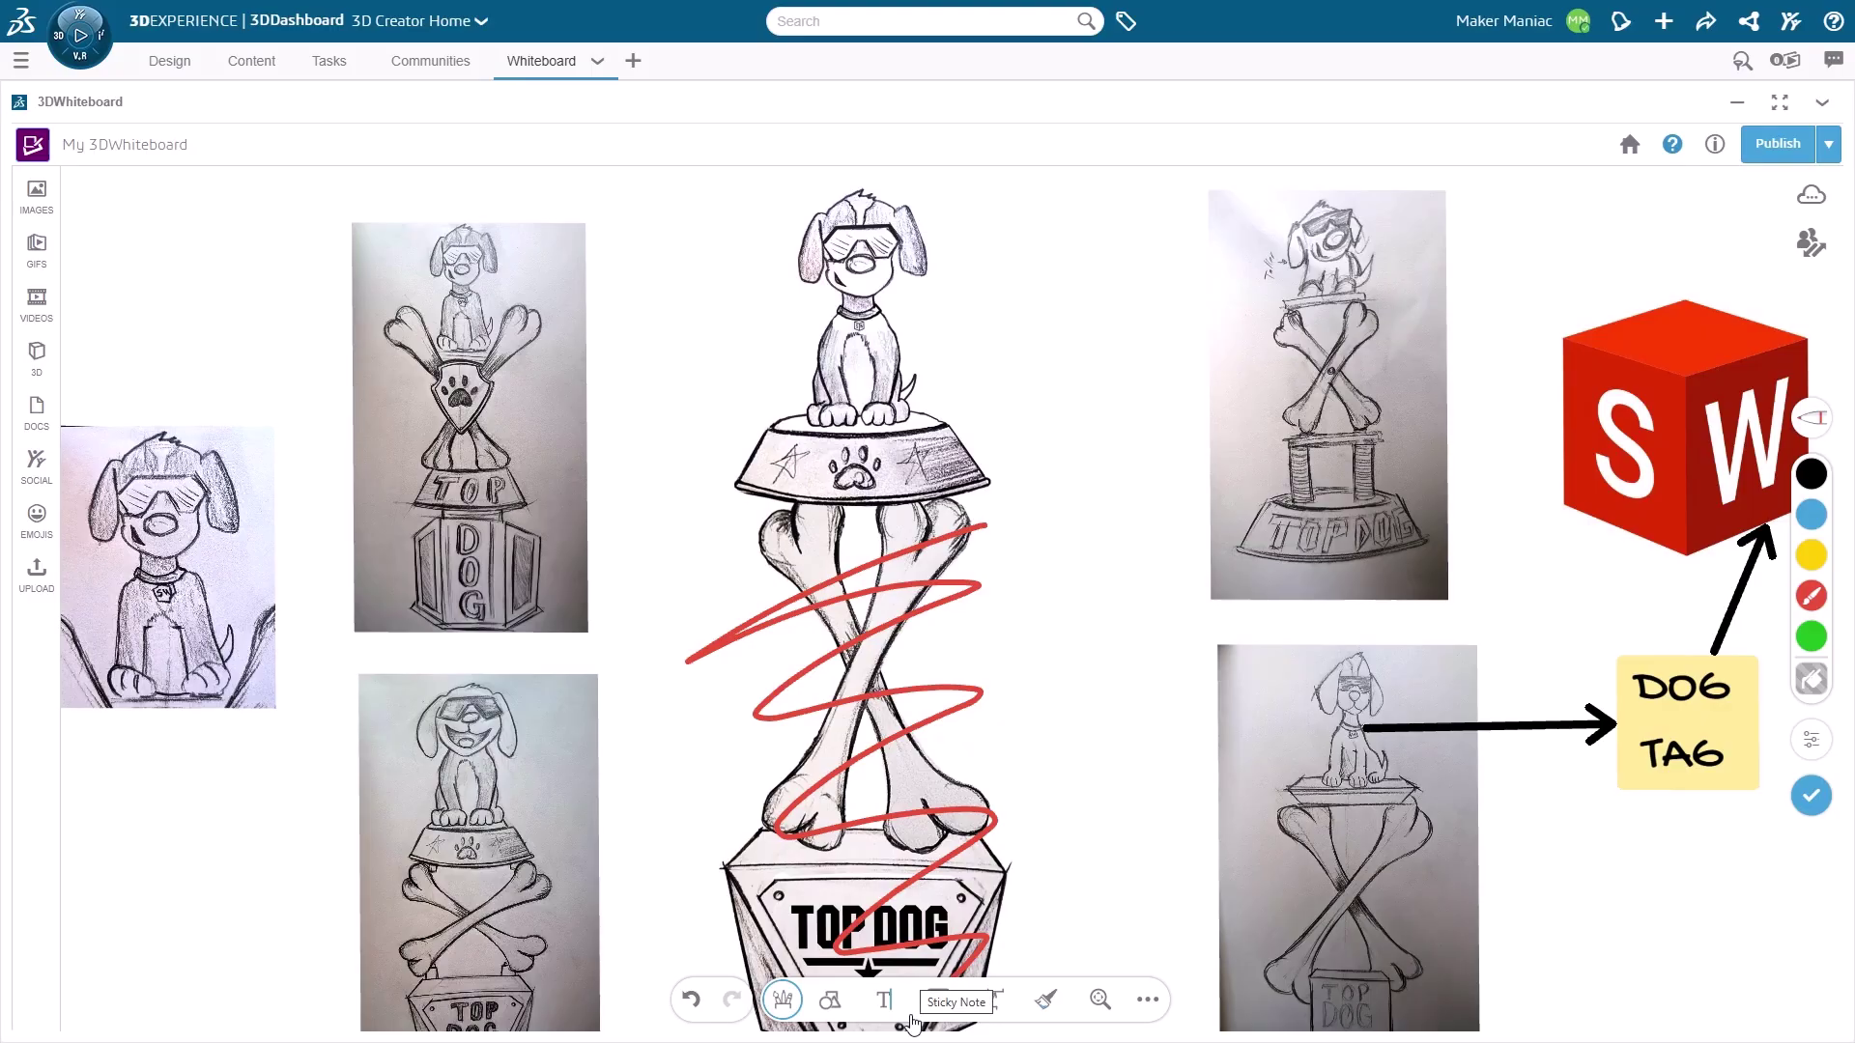
click(1808, 518)
mouse_move(1051, 230)
mouse_down()
mouse_move(1117, 365)
mouse_move(646, 405)
mouse_up()
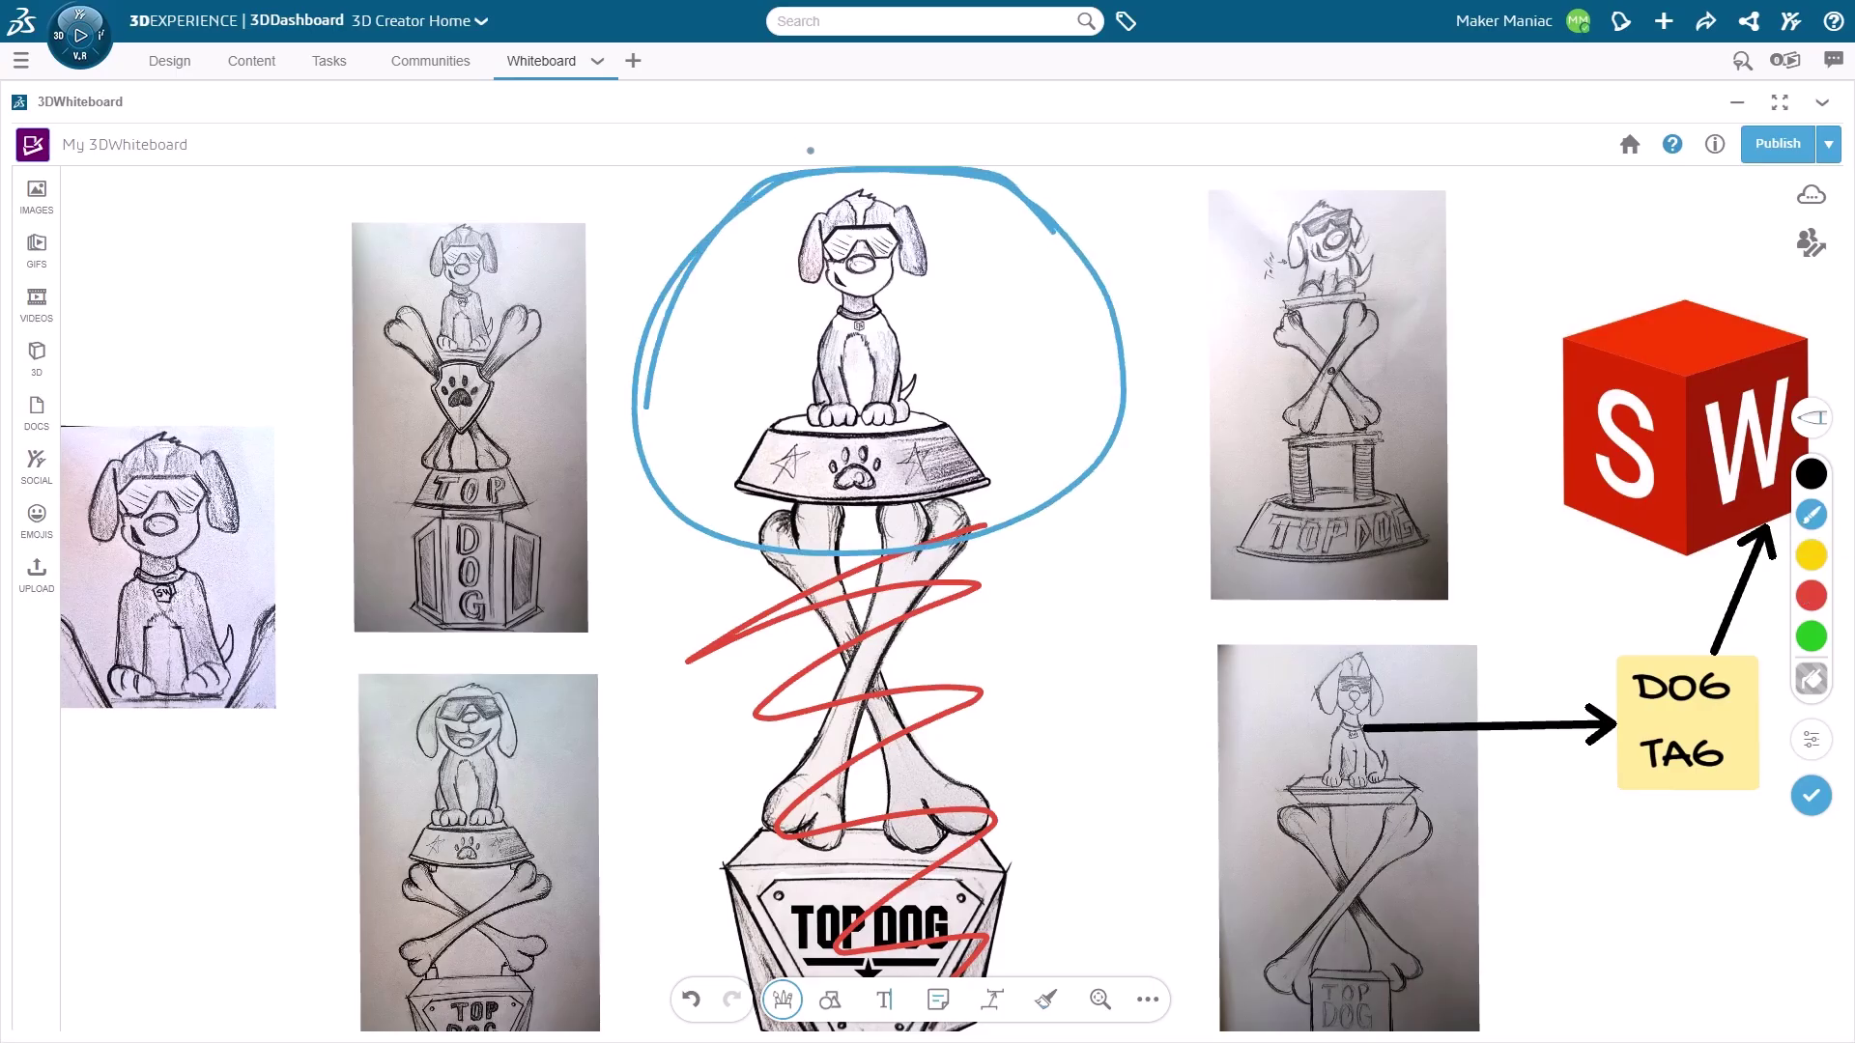
- Zoom and pan to bring the xShape text and the neighbouring image into view
scroll(931, 371, down, 1)
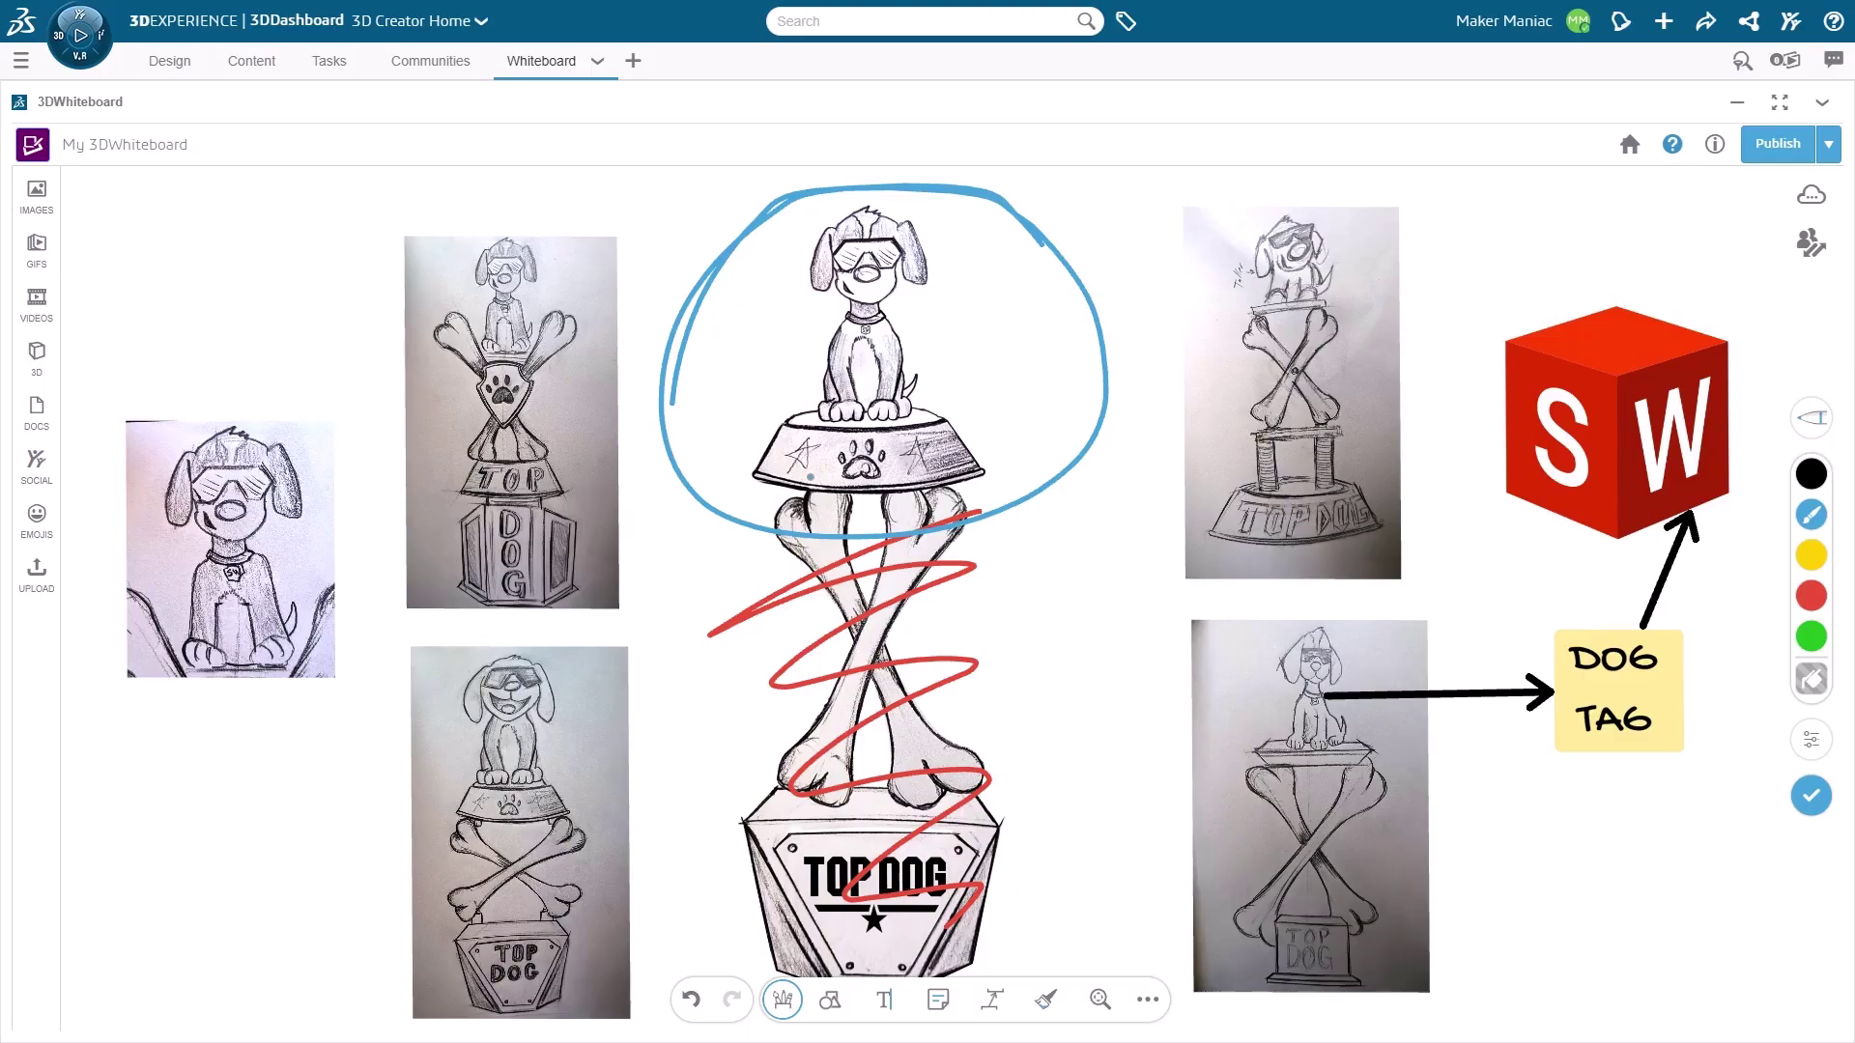
drag(989, 614, 557, 630)
scroll(879, 425, up, 7)
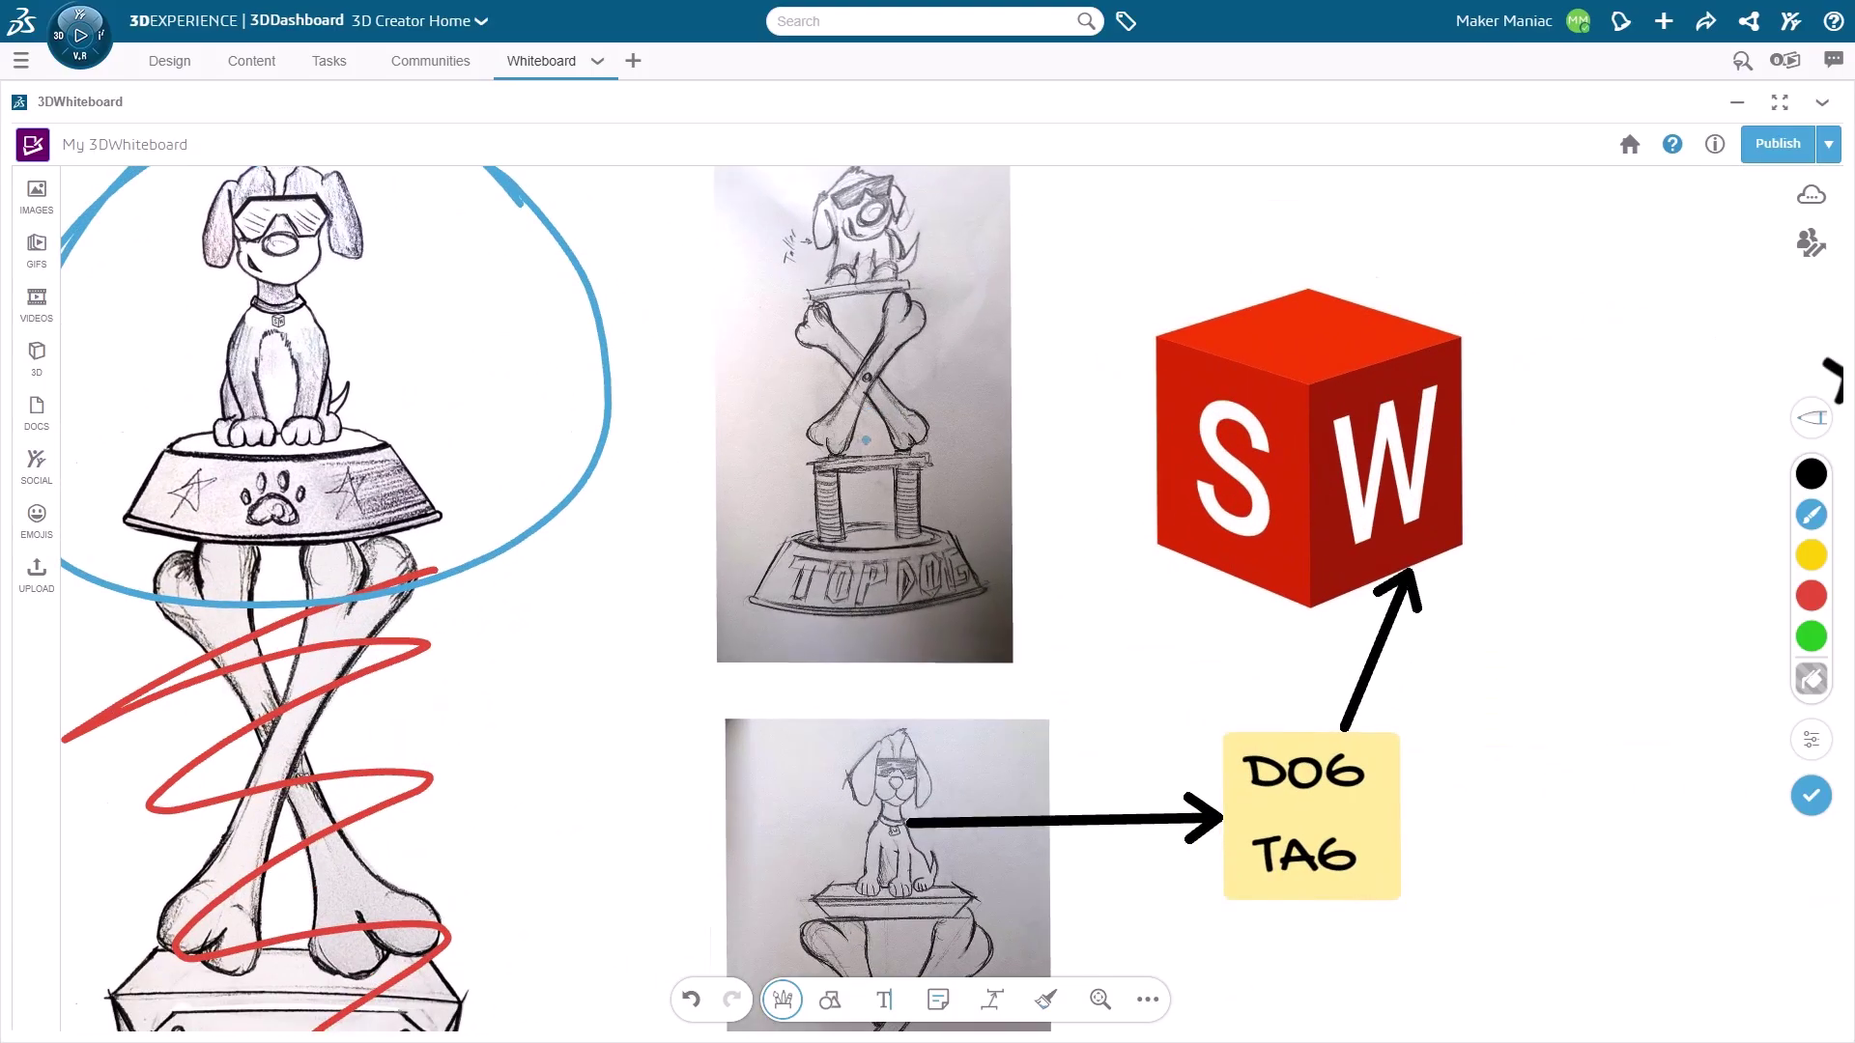
scroll(880, 650, down, 3)
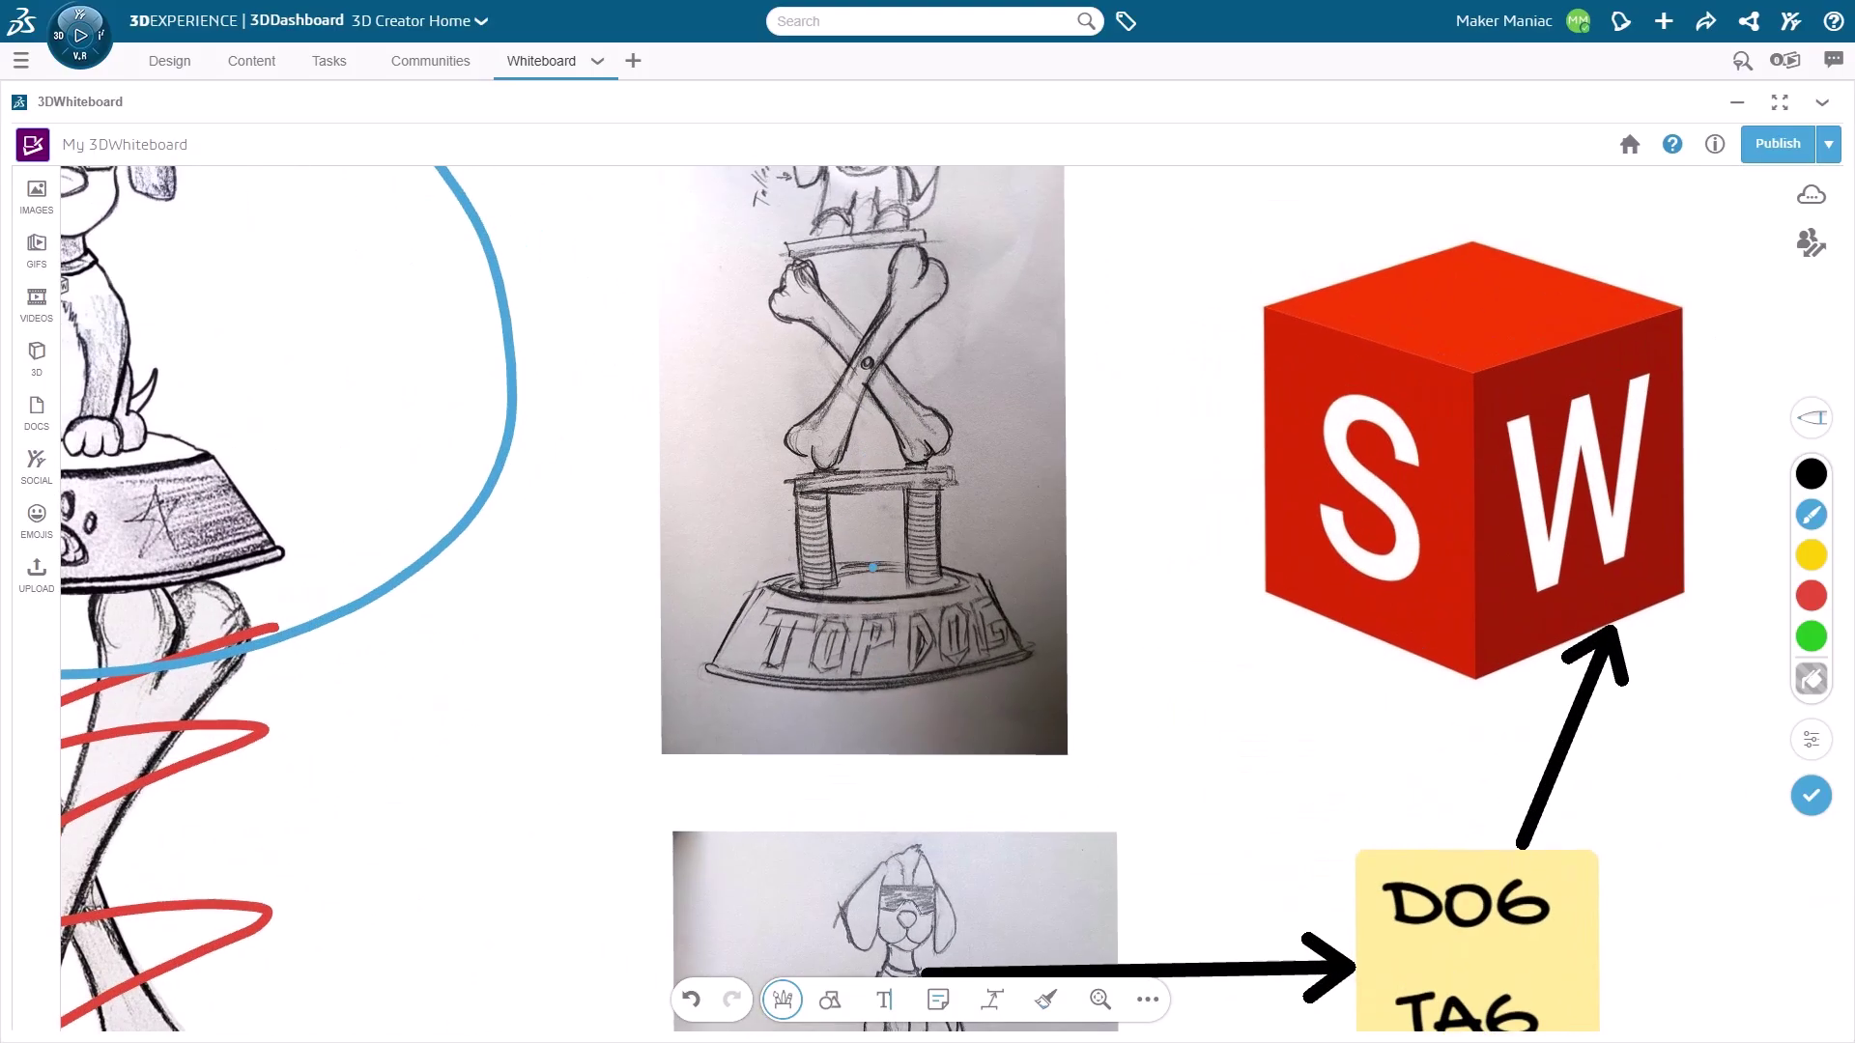
scroll(830, 869, up, 10)
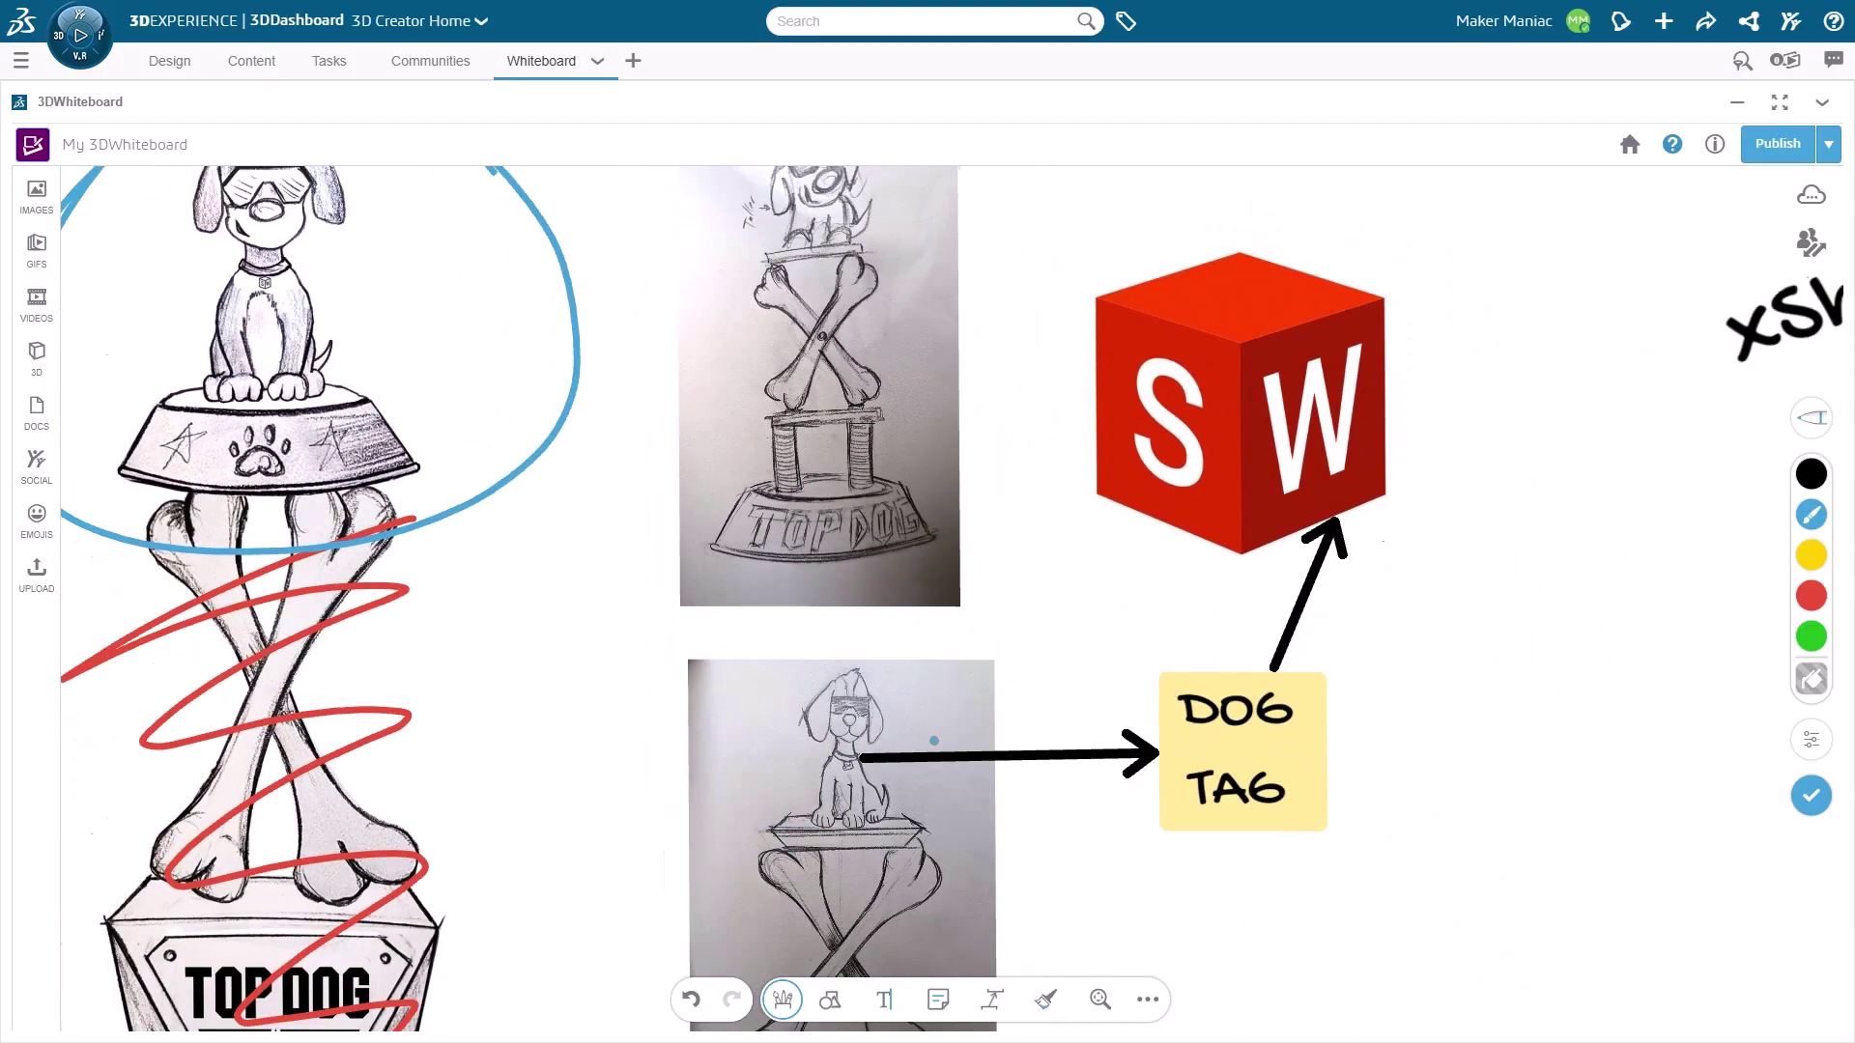
scroll(815, 574, up, 6)
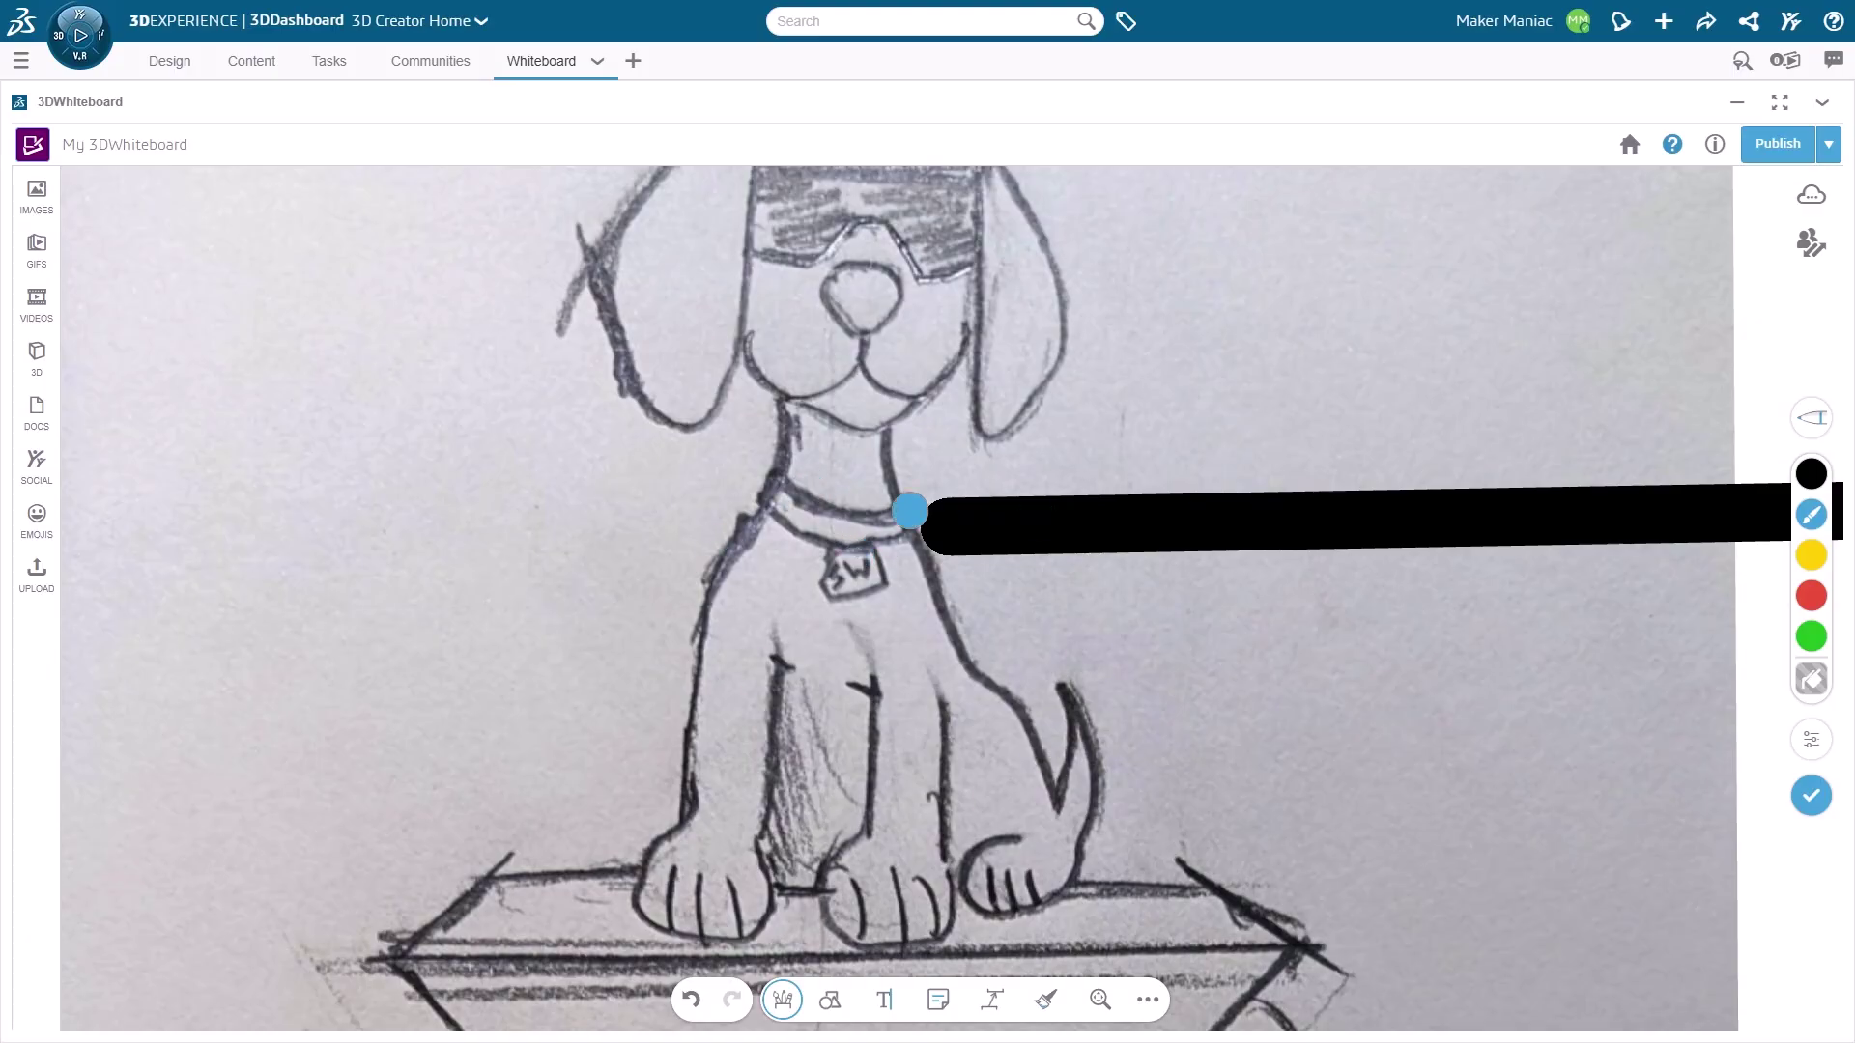
scroll(964, 638, down, 2)
scroll(970, 629, down, 5)
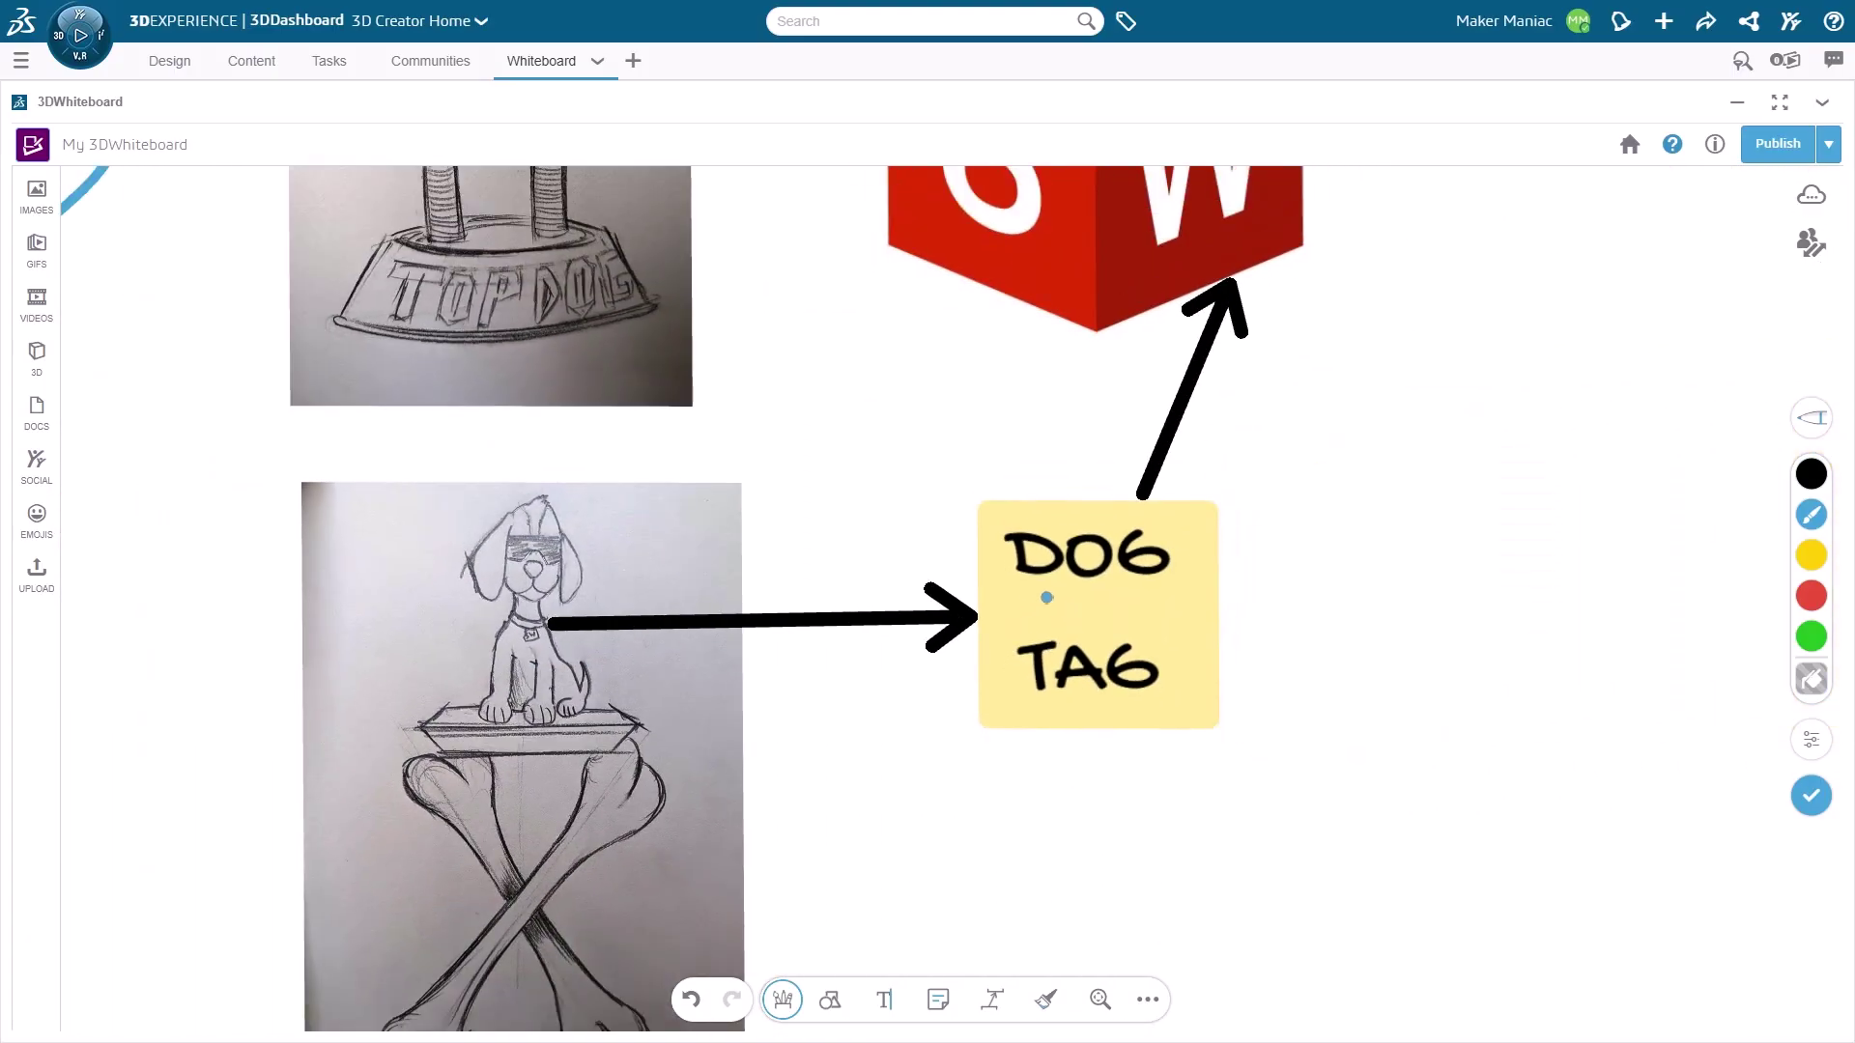
- Leave the Pen tool and move the DOG TAG note up-left and the SW cube slightly left
drag(1046, 597, 781, 747)
scroll(781, 747, down, 1)
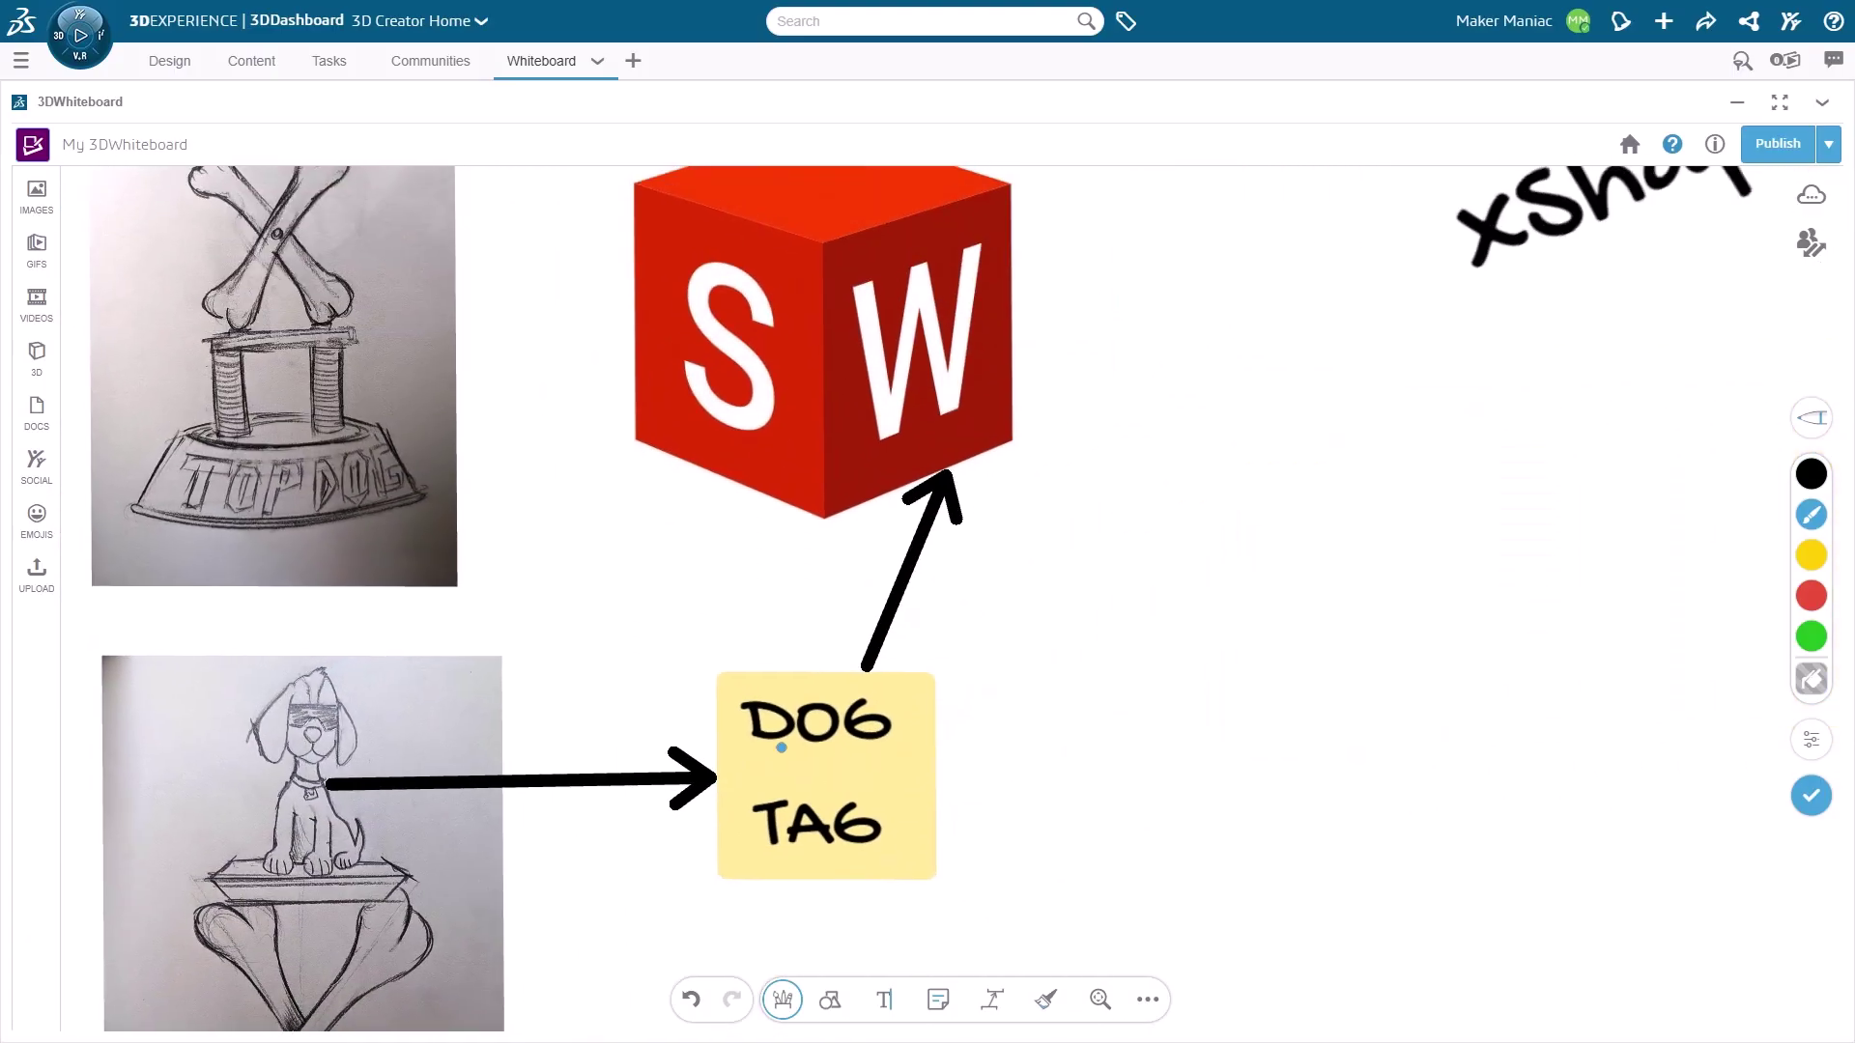
click(783, 999)
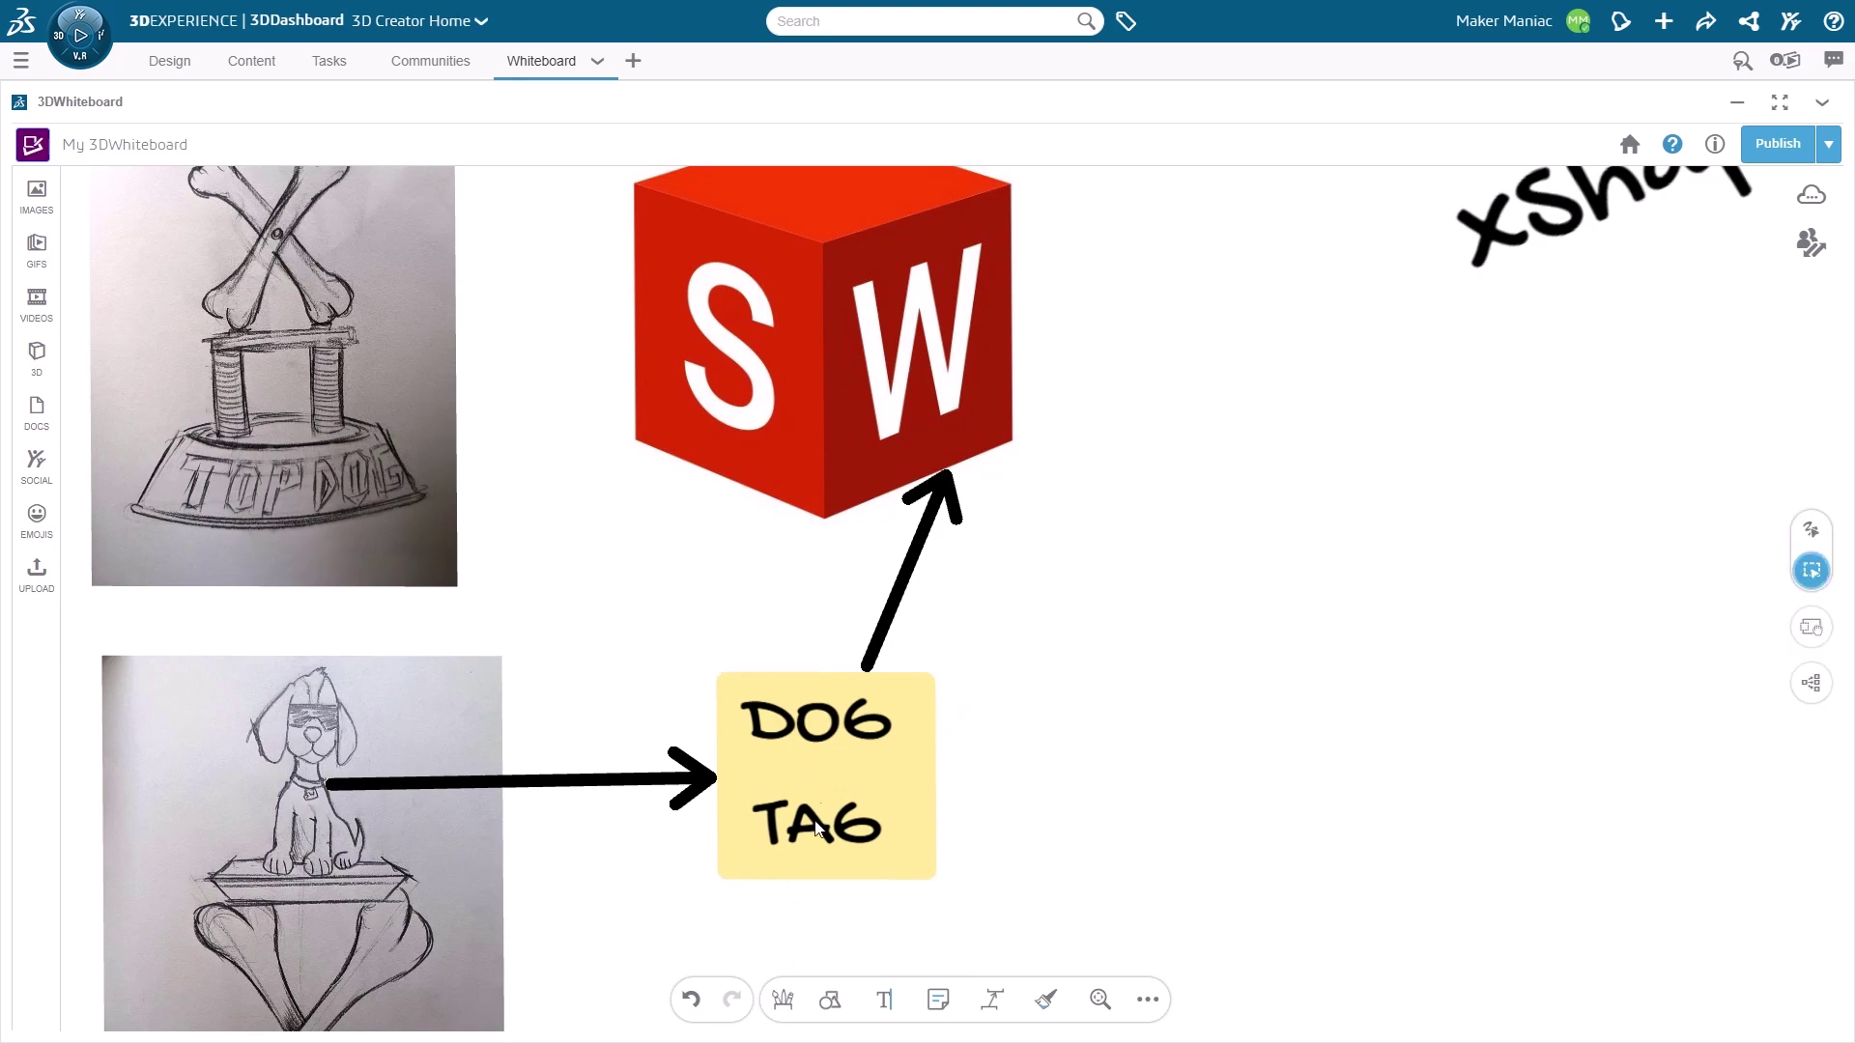
drag(933, 822, 856, 778)
drag(821, 442, 767, 437)
- Move the 6061-T6 Al plate (4X) card up and left beside the TOP DOG trophy drawing
drag(780, 624, 617, 629)
scroll(712, 622, down, 2)
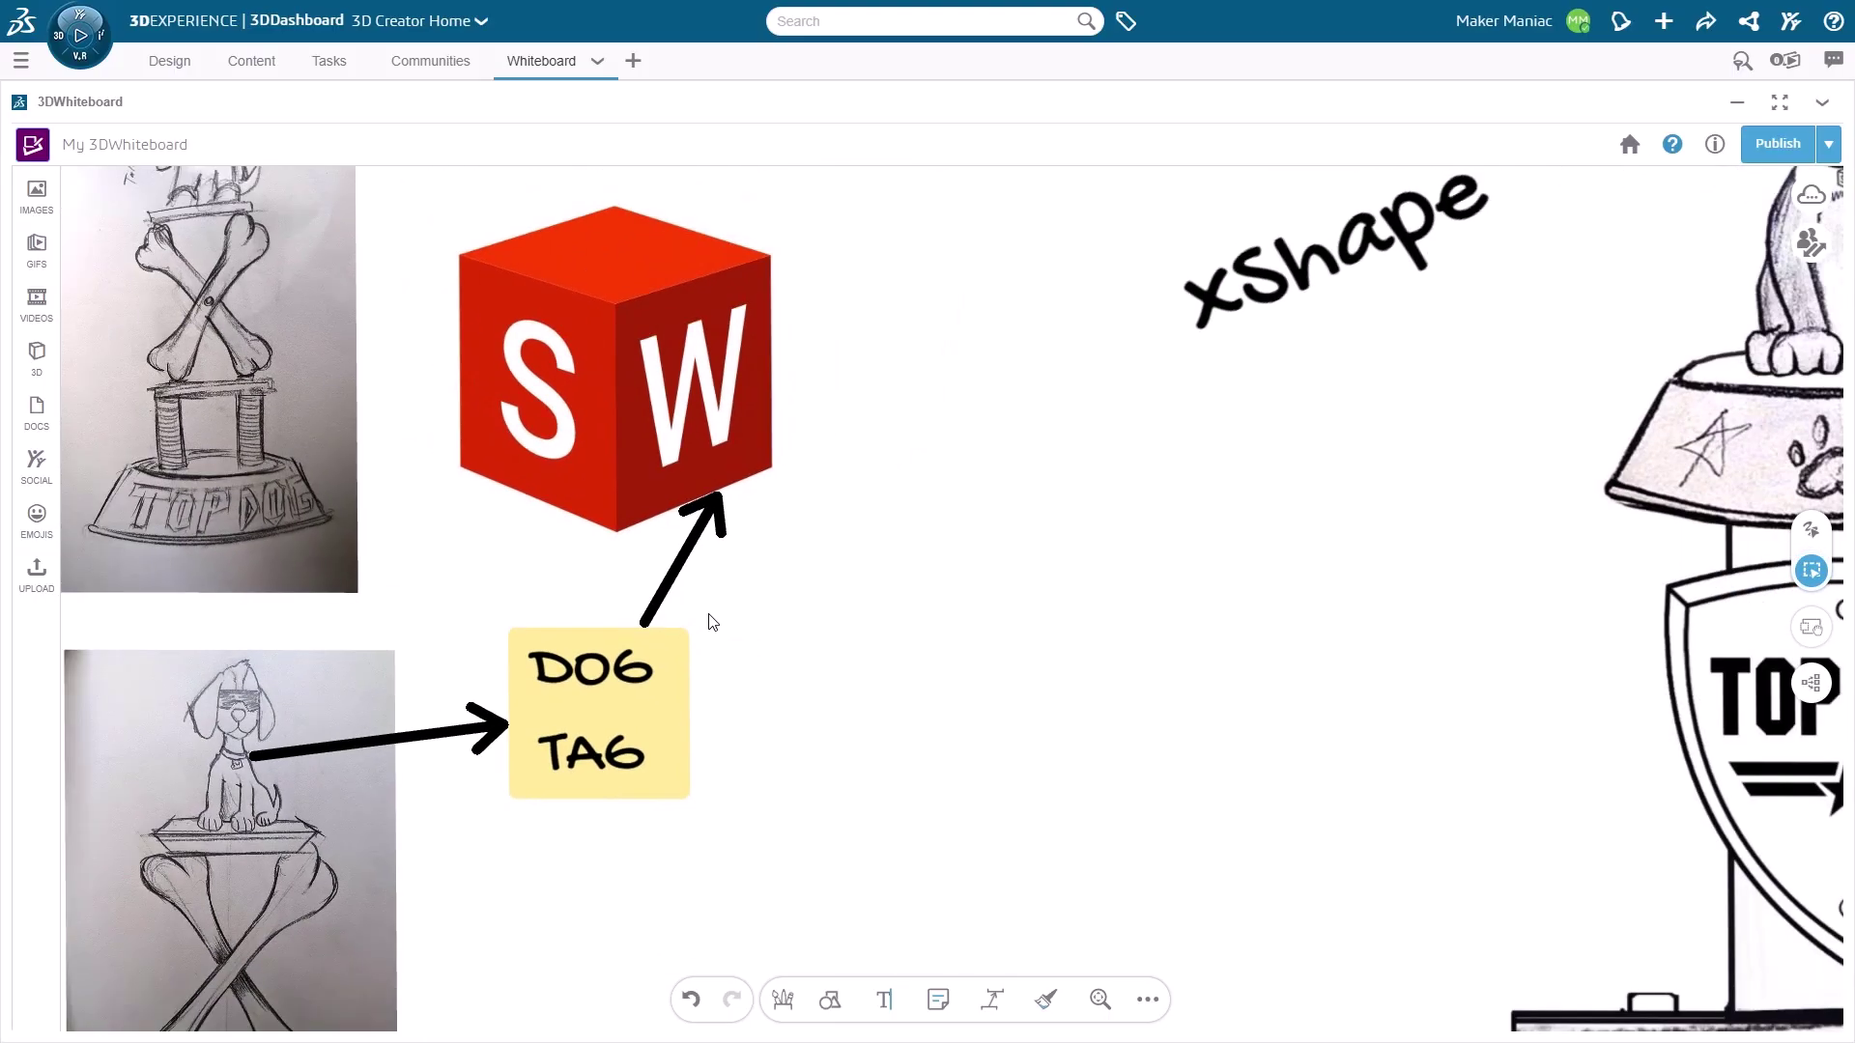
scroll(911, 625, down, 2)
drag(911, 625, 576, 671)
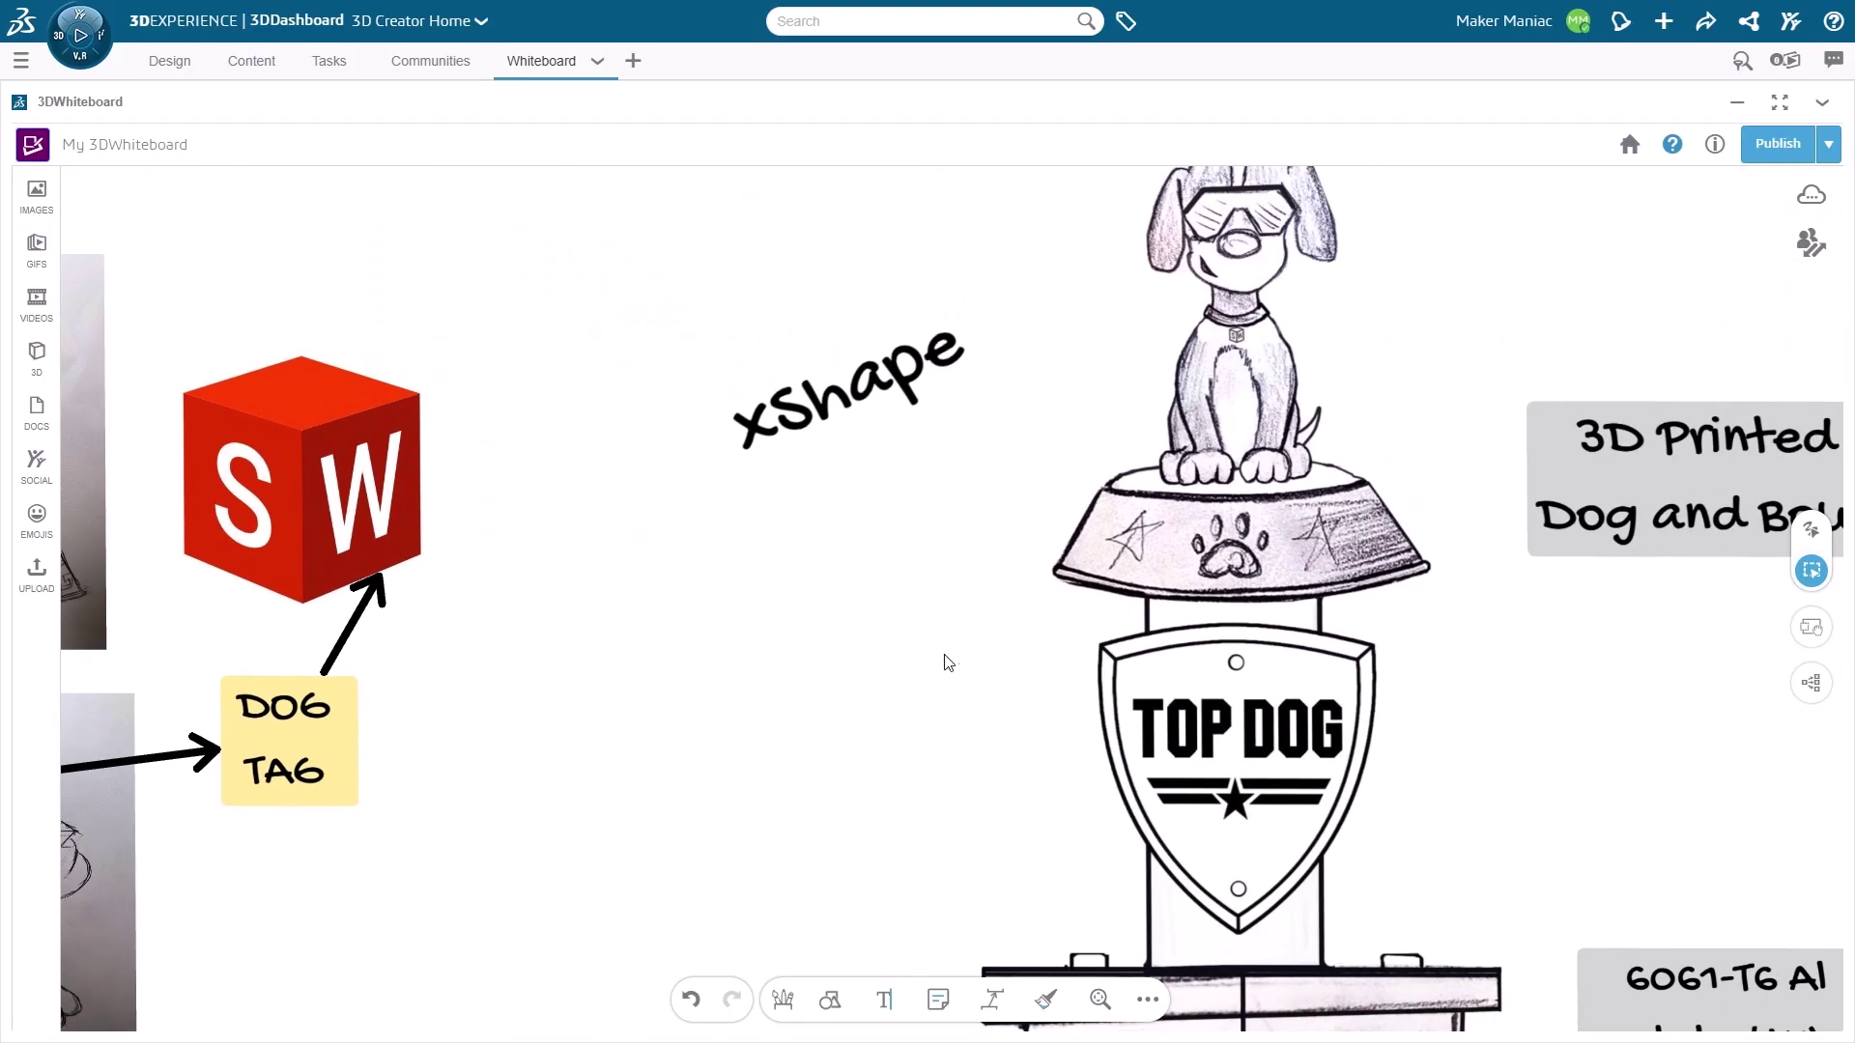
drag(948, 661, 673, 809)
scroll(629, 679, down, 1)
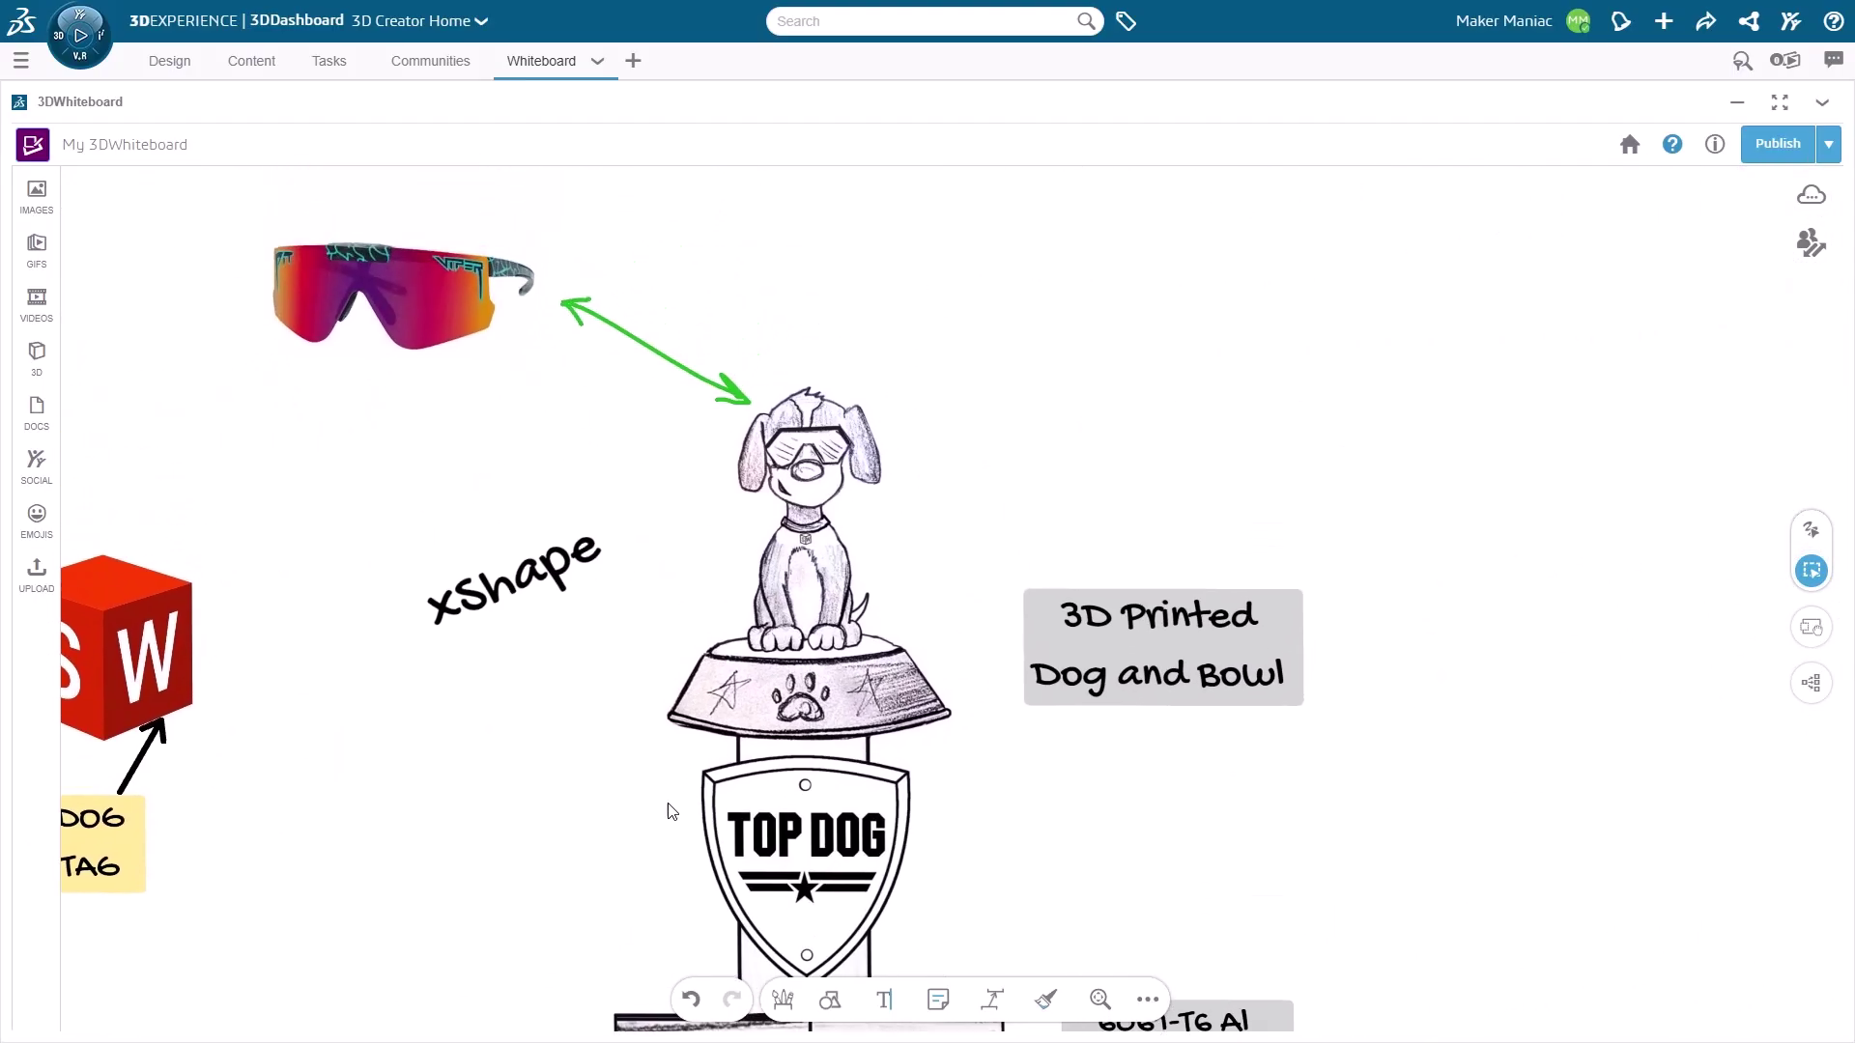
scroll(404, 297, up, 3)
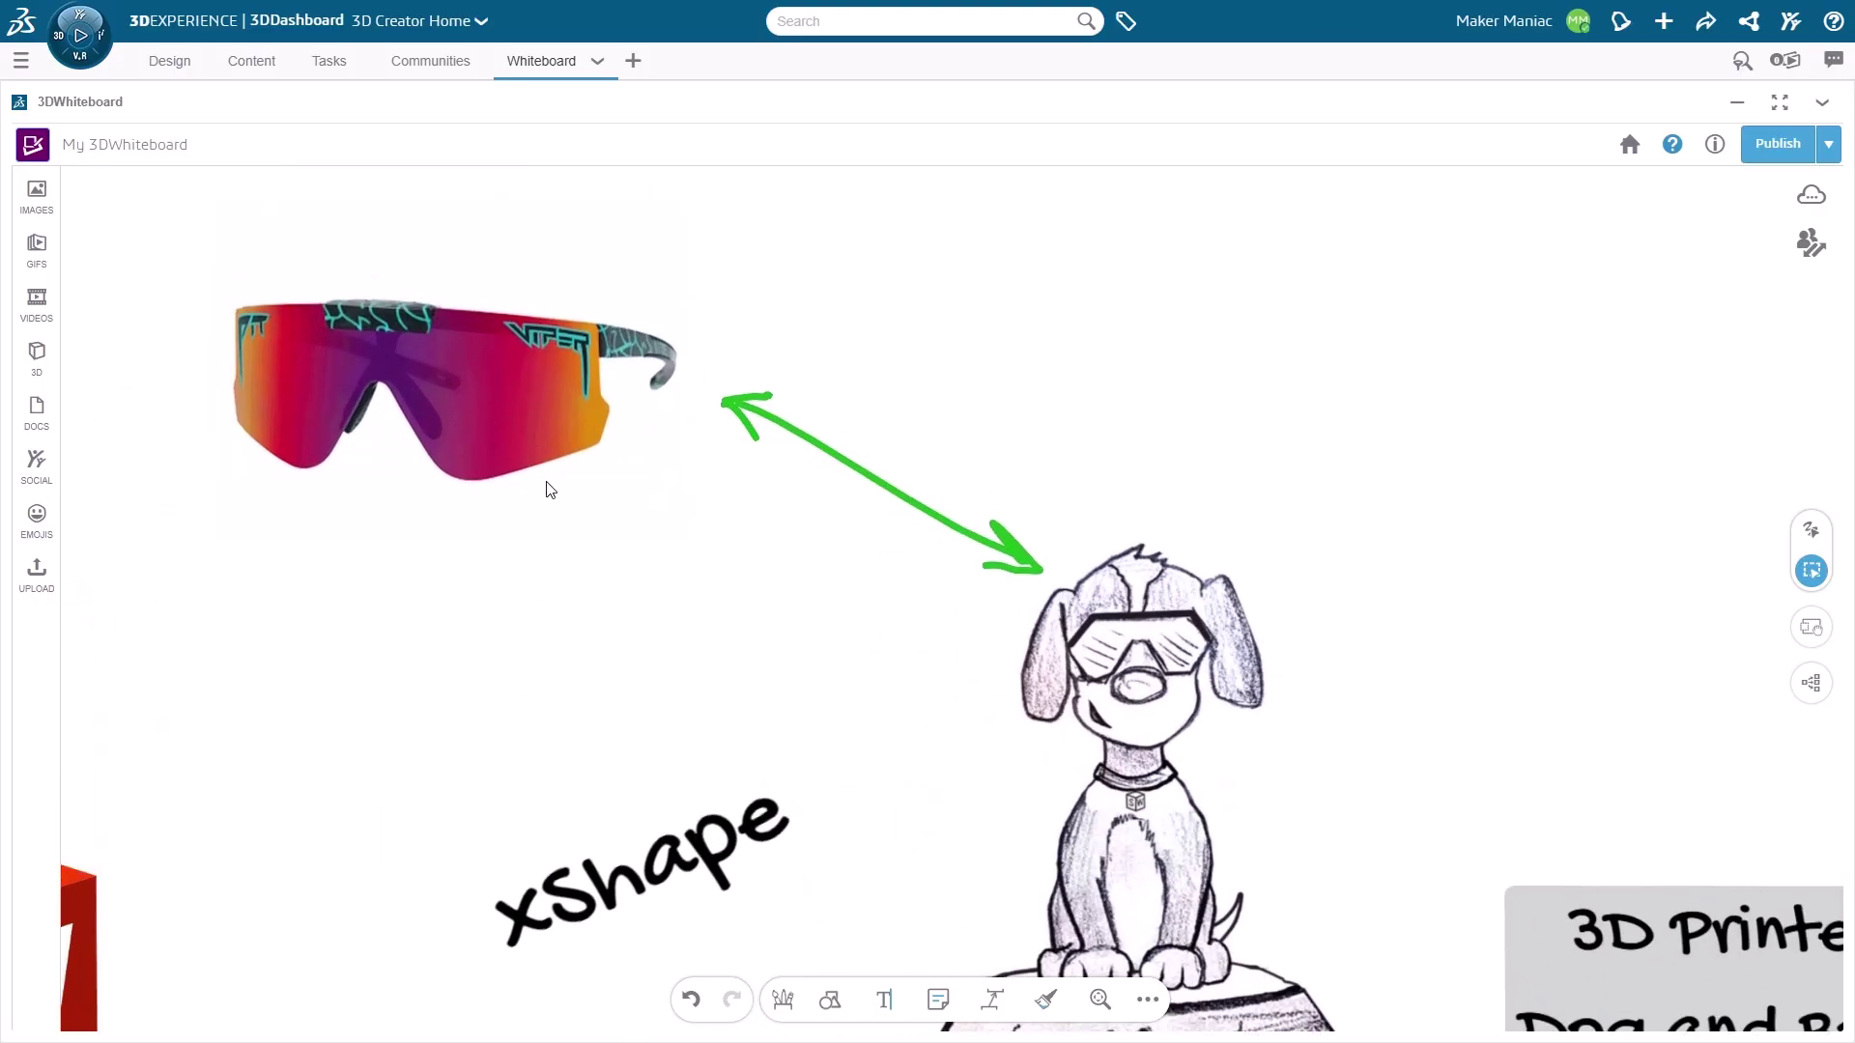
drag(861, 714, 733, 488)
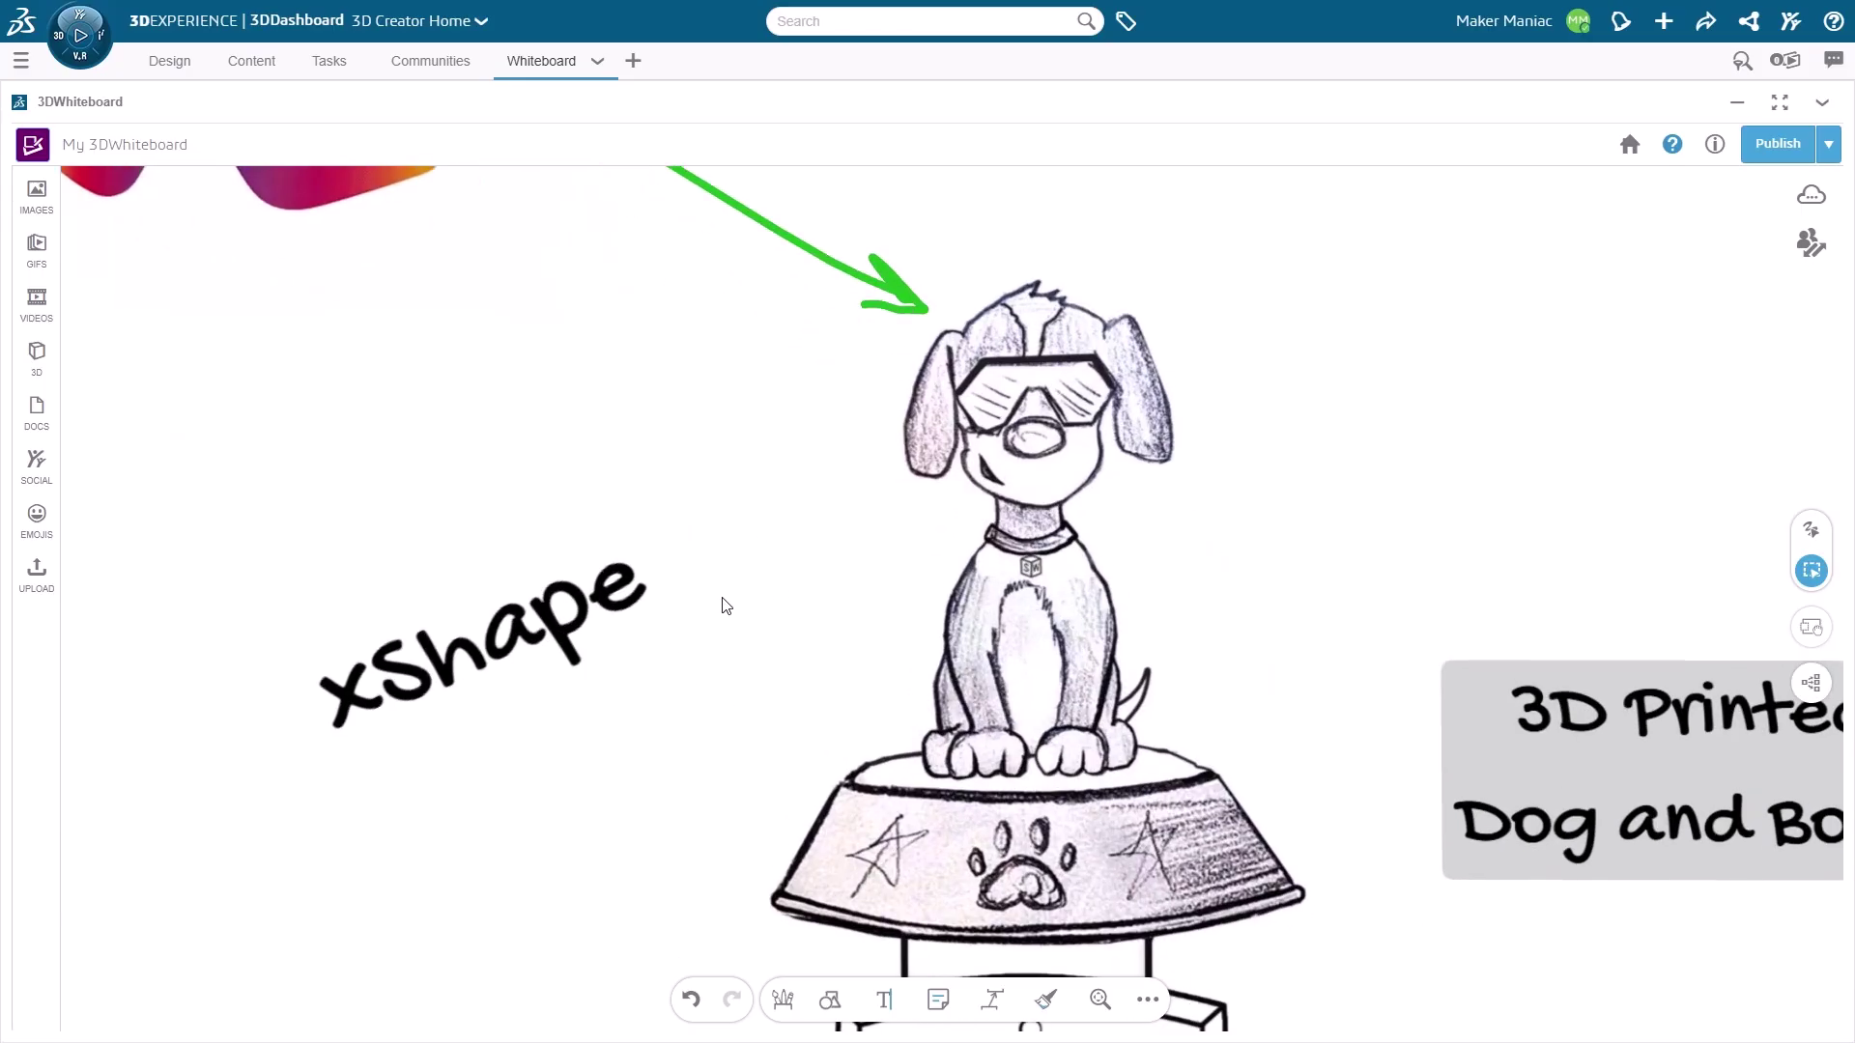
drag(725, 608, 662, 489)
scroll(775, 606, down, 2)
drag(725, 612, 600, 418)
drag(700, 486, 705, 501)
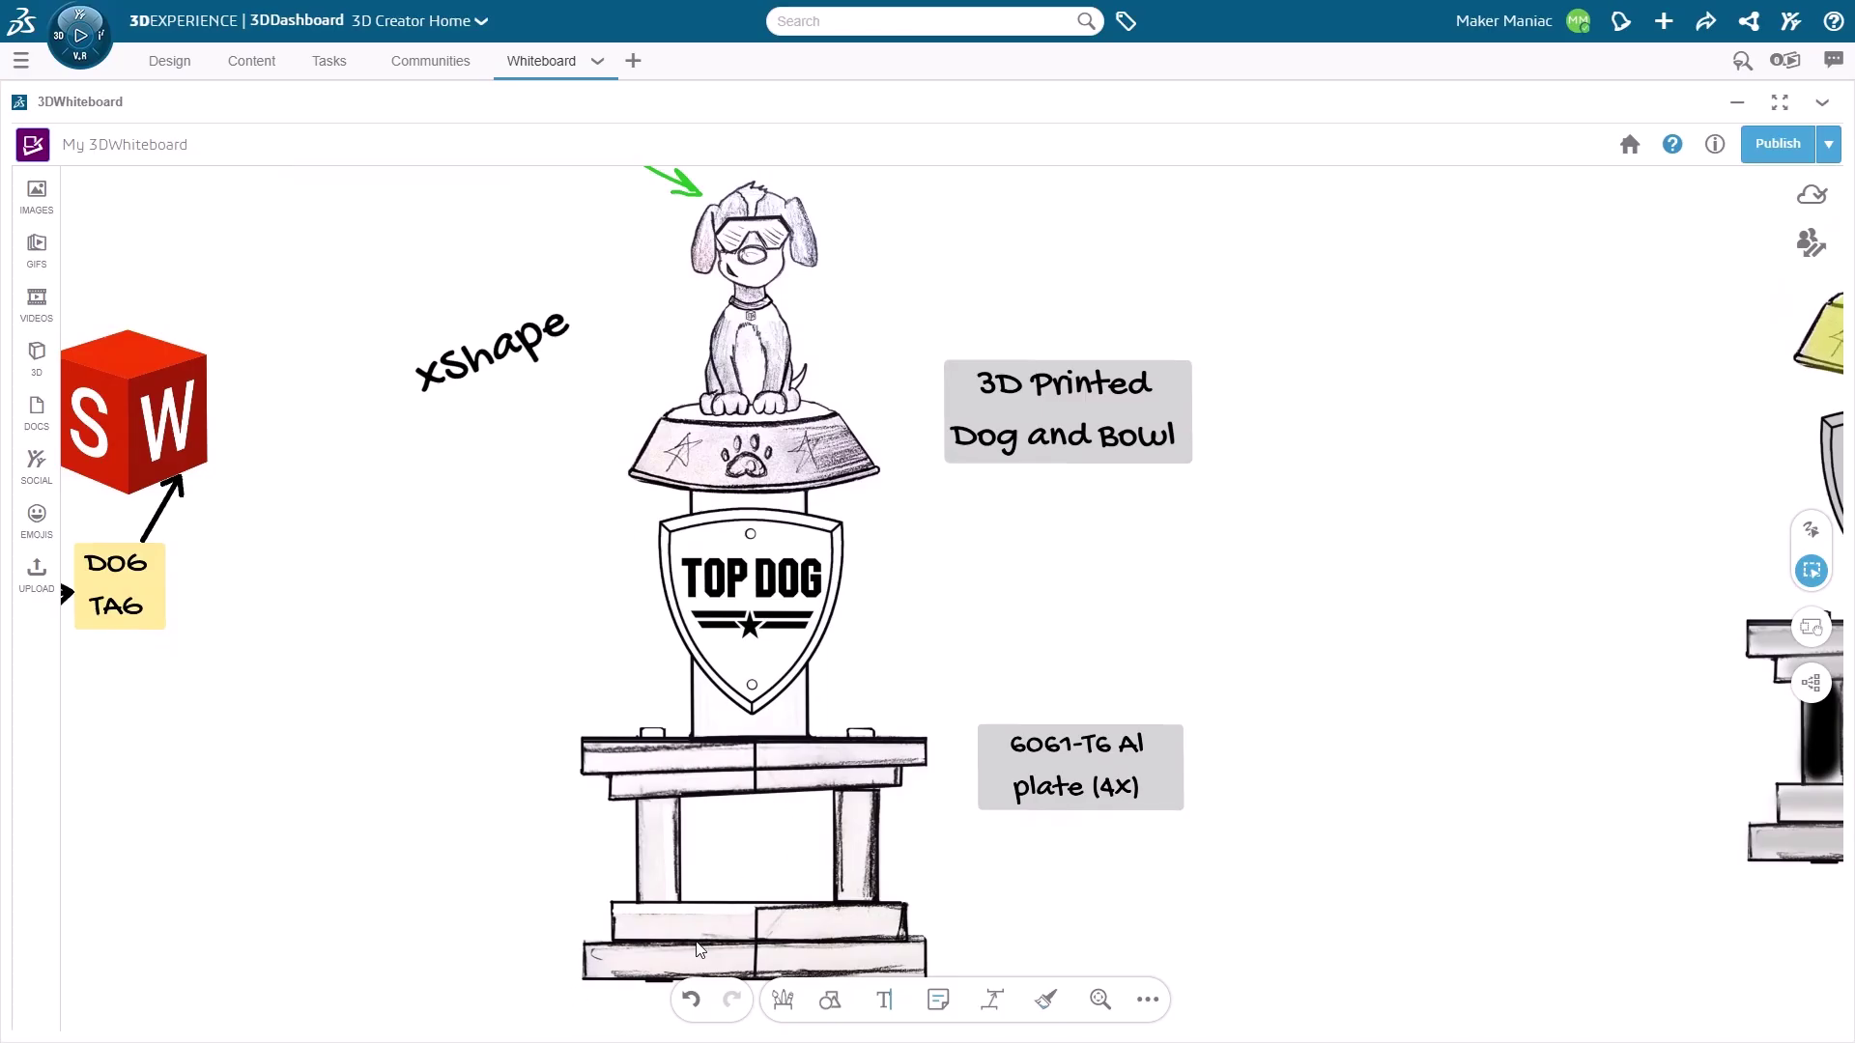
mouse_move(1116, 792)
mouse_down()
mouse_move(1043, 684)
mouse_move(1088, 710)
mouse_move(1095, 769)
mouse_up()
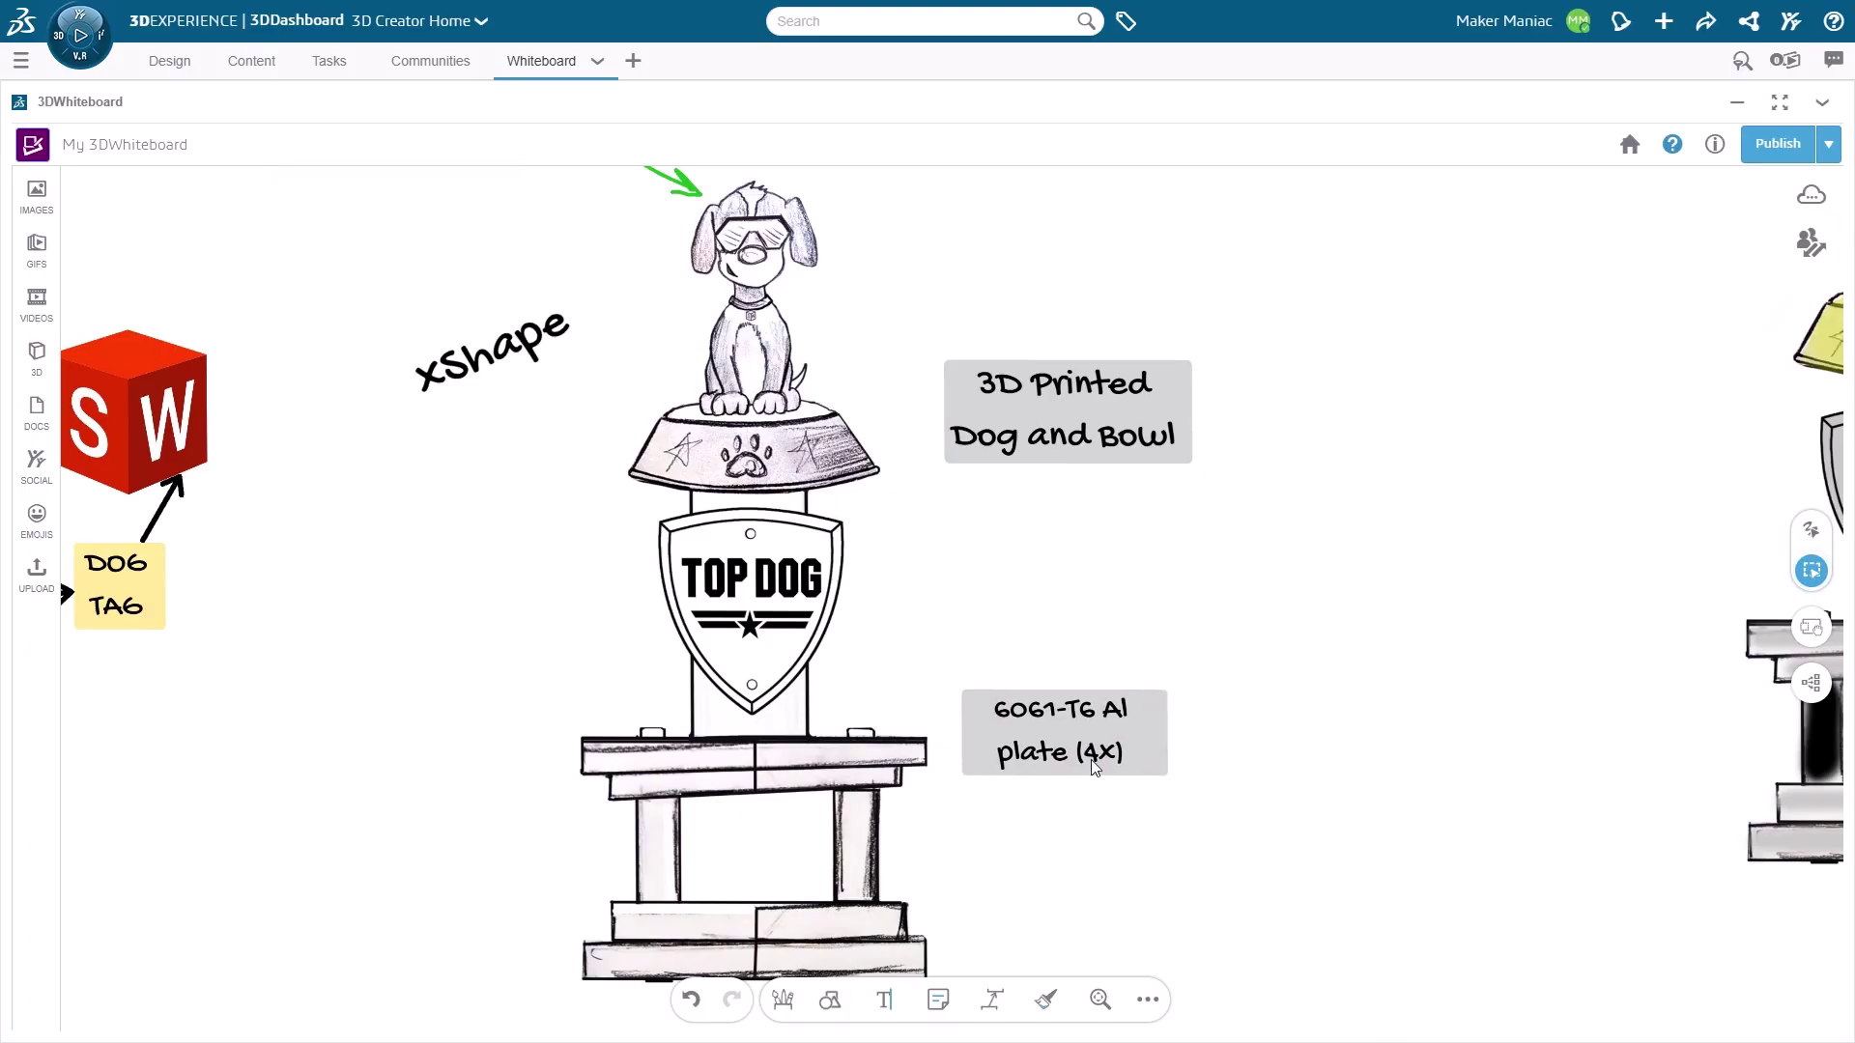
- Select the xShape text label beside the trophy drawing
click(1057, 413)
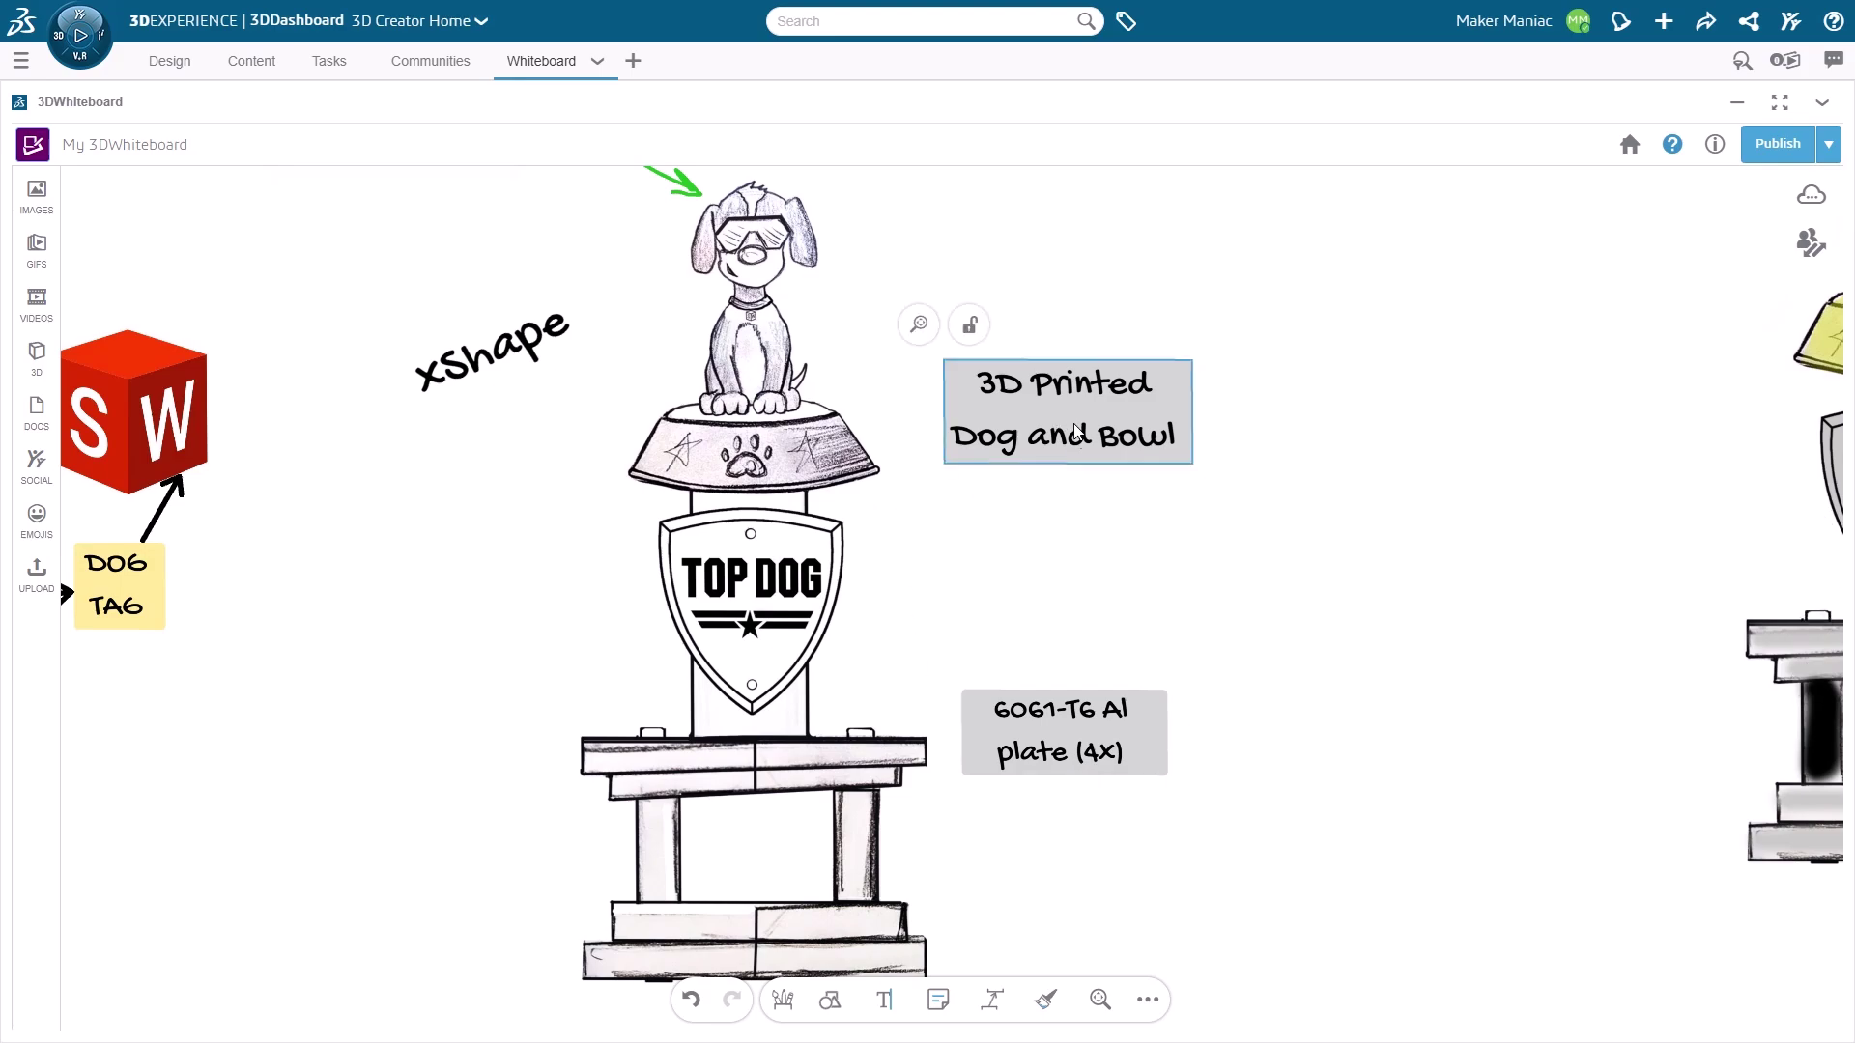
click(1157, 297)
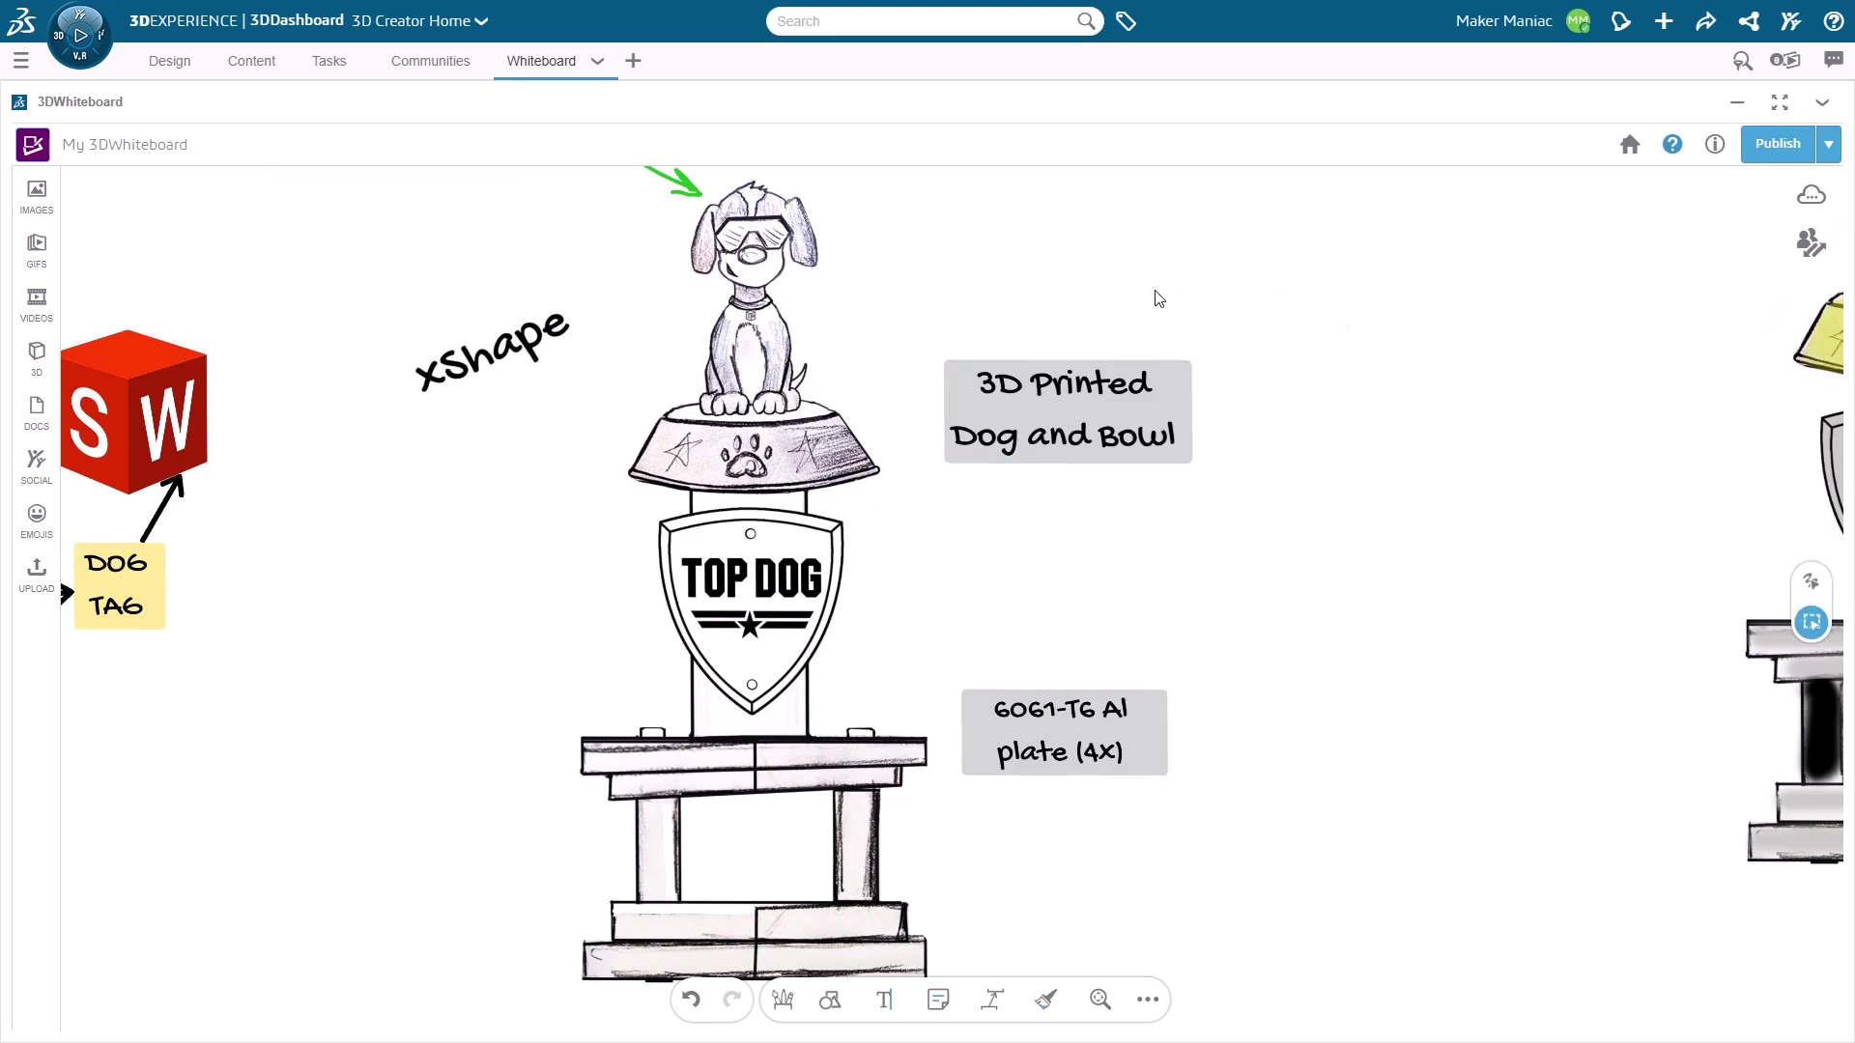
click(534, 362)
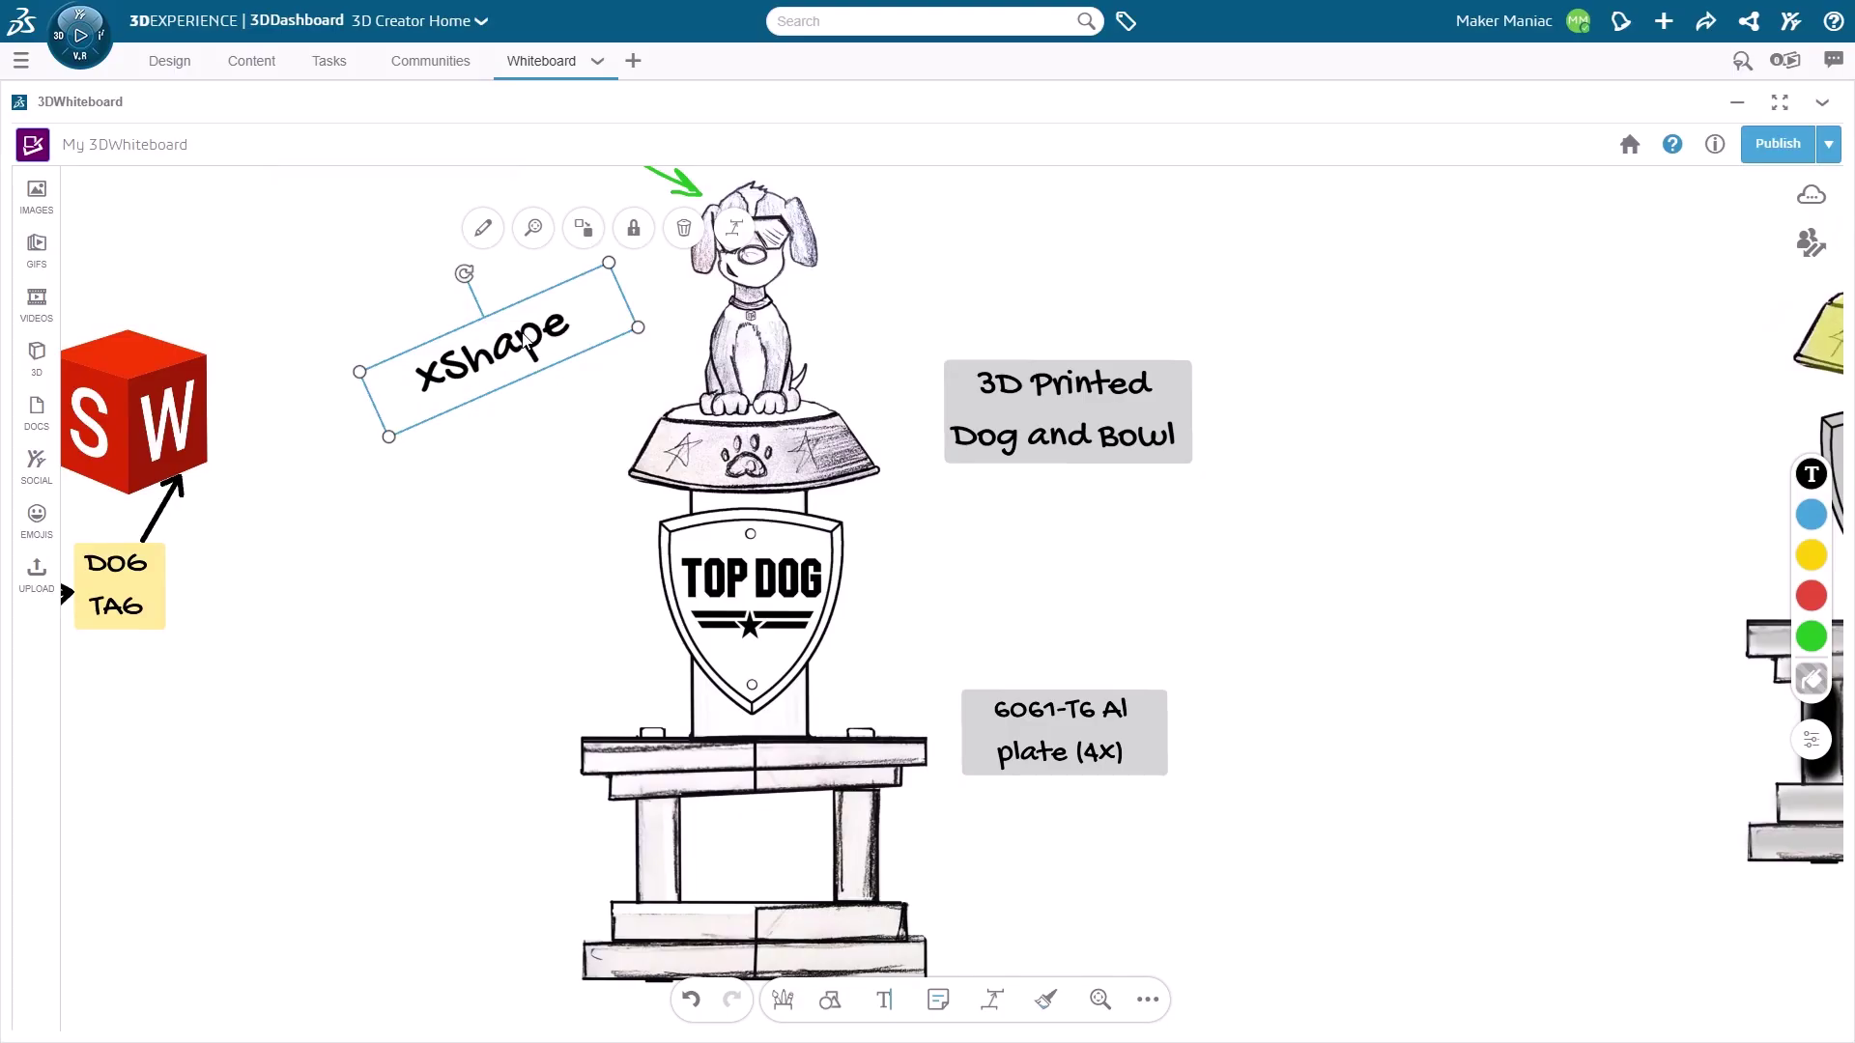
- Duplicate the xShape label, place the copy beside the shield, and change its text to 'xDesign'
key(ctrl+c)
key(ctrl+v)
drag(523, 340, 517, 681)
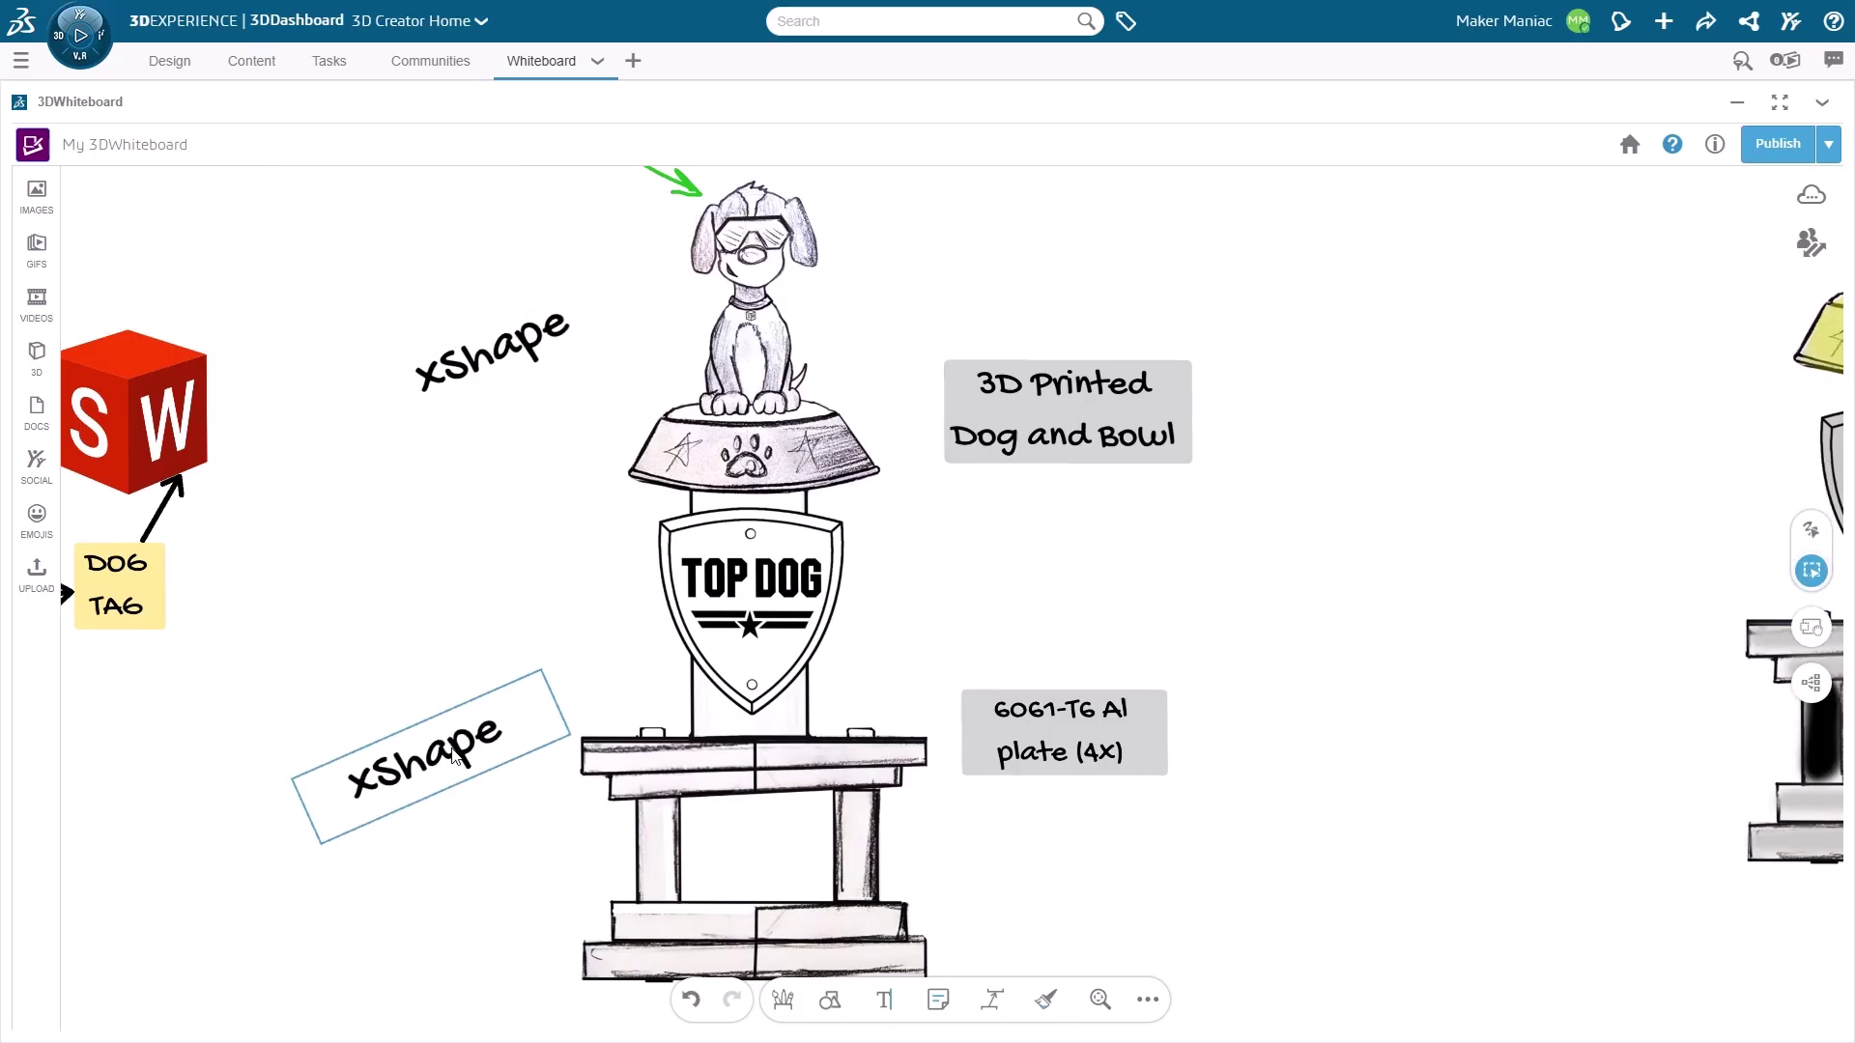
double_click(517, 682)
text(xDesign)
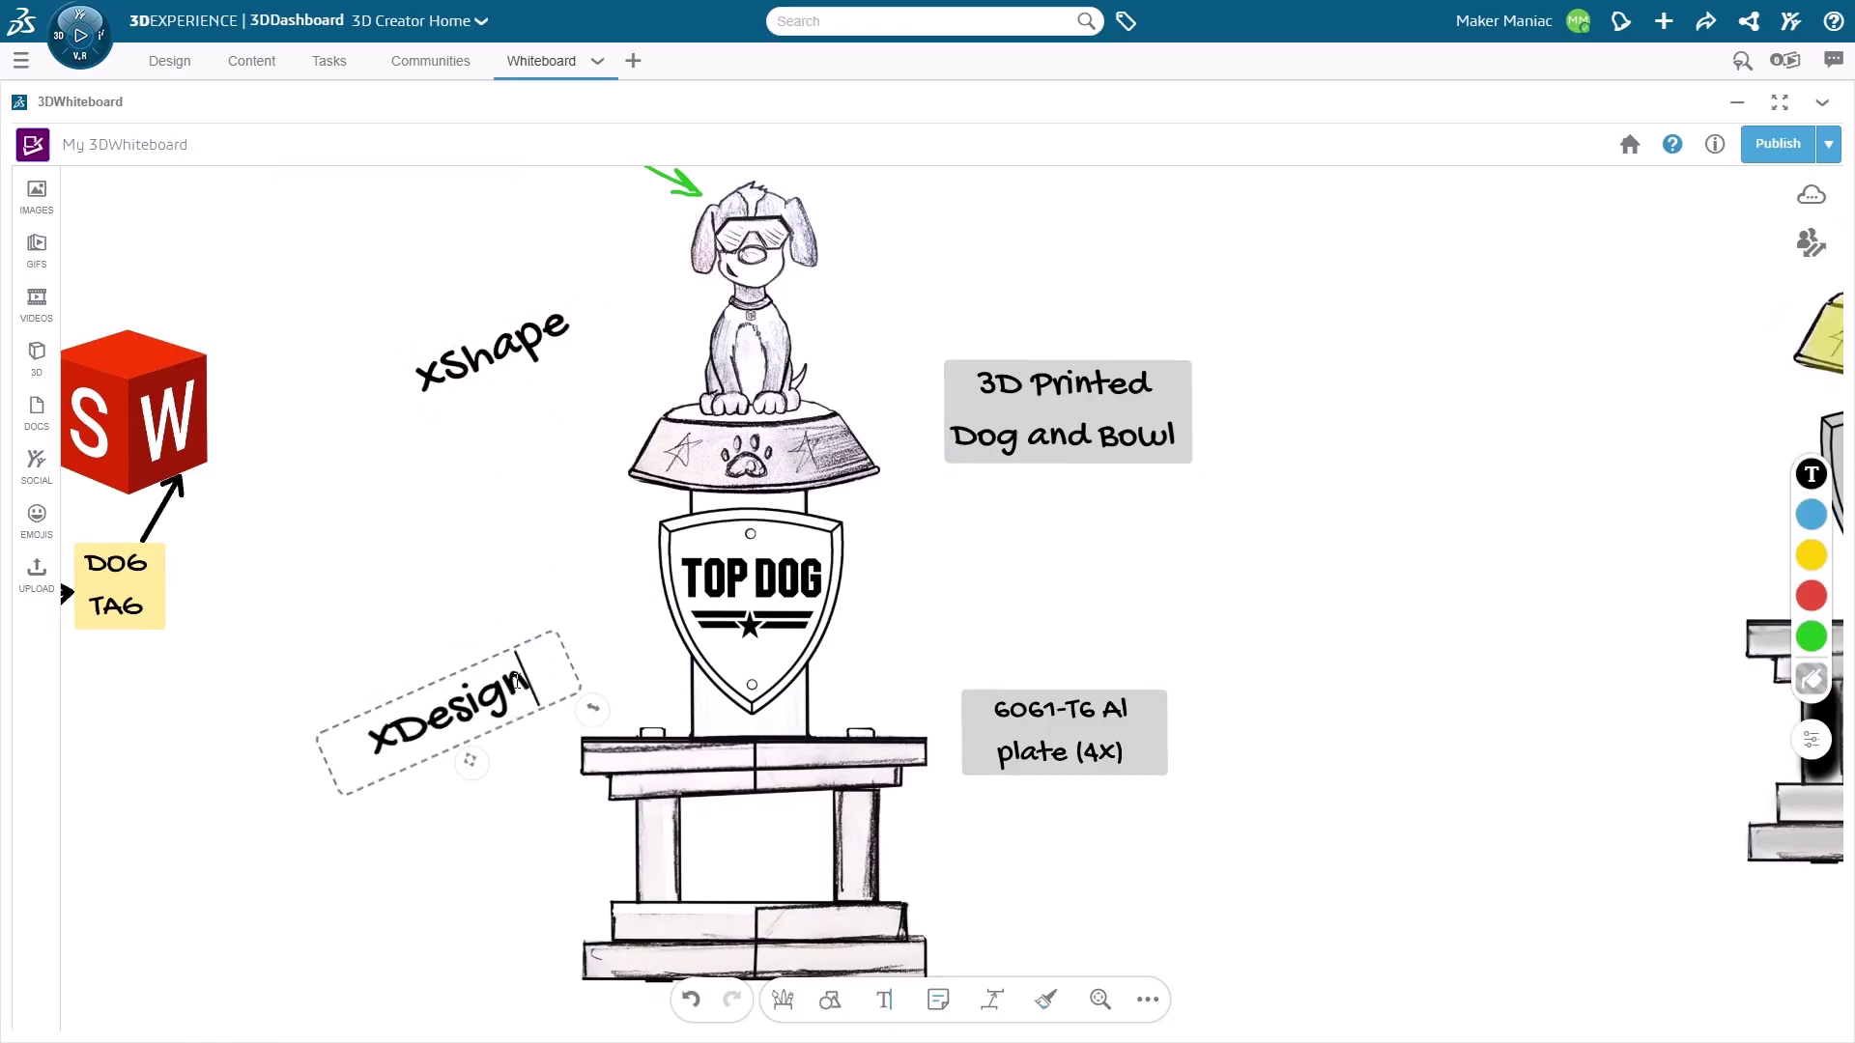
key(Escape)
click(782, 1000)
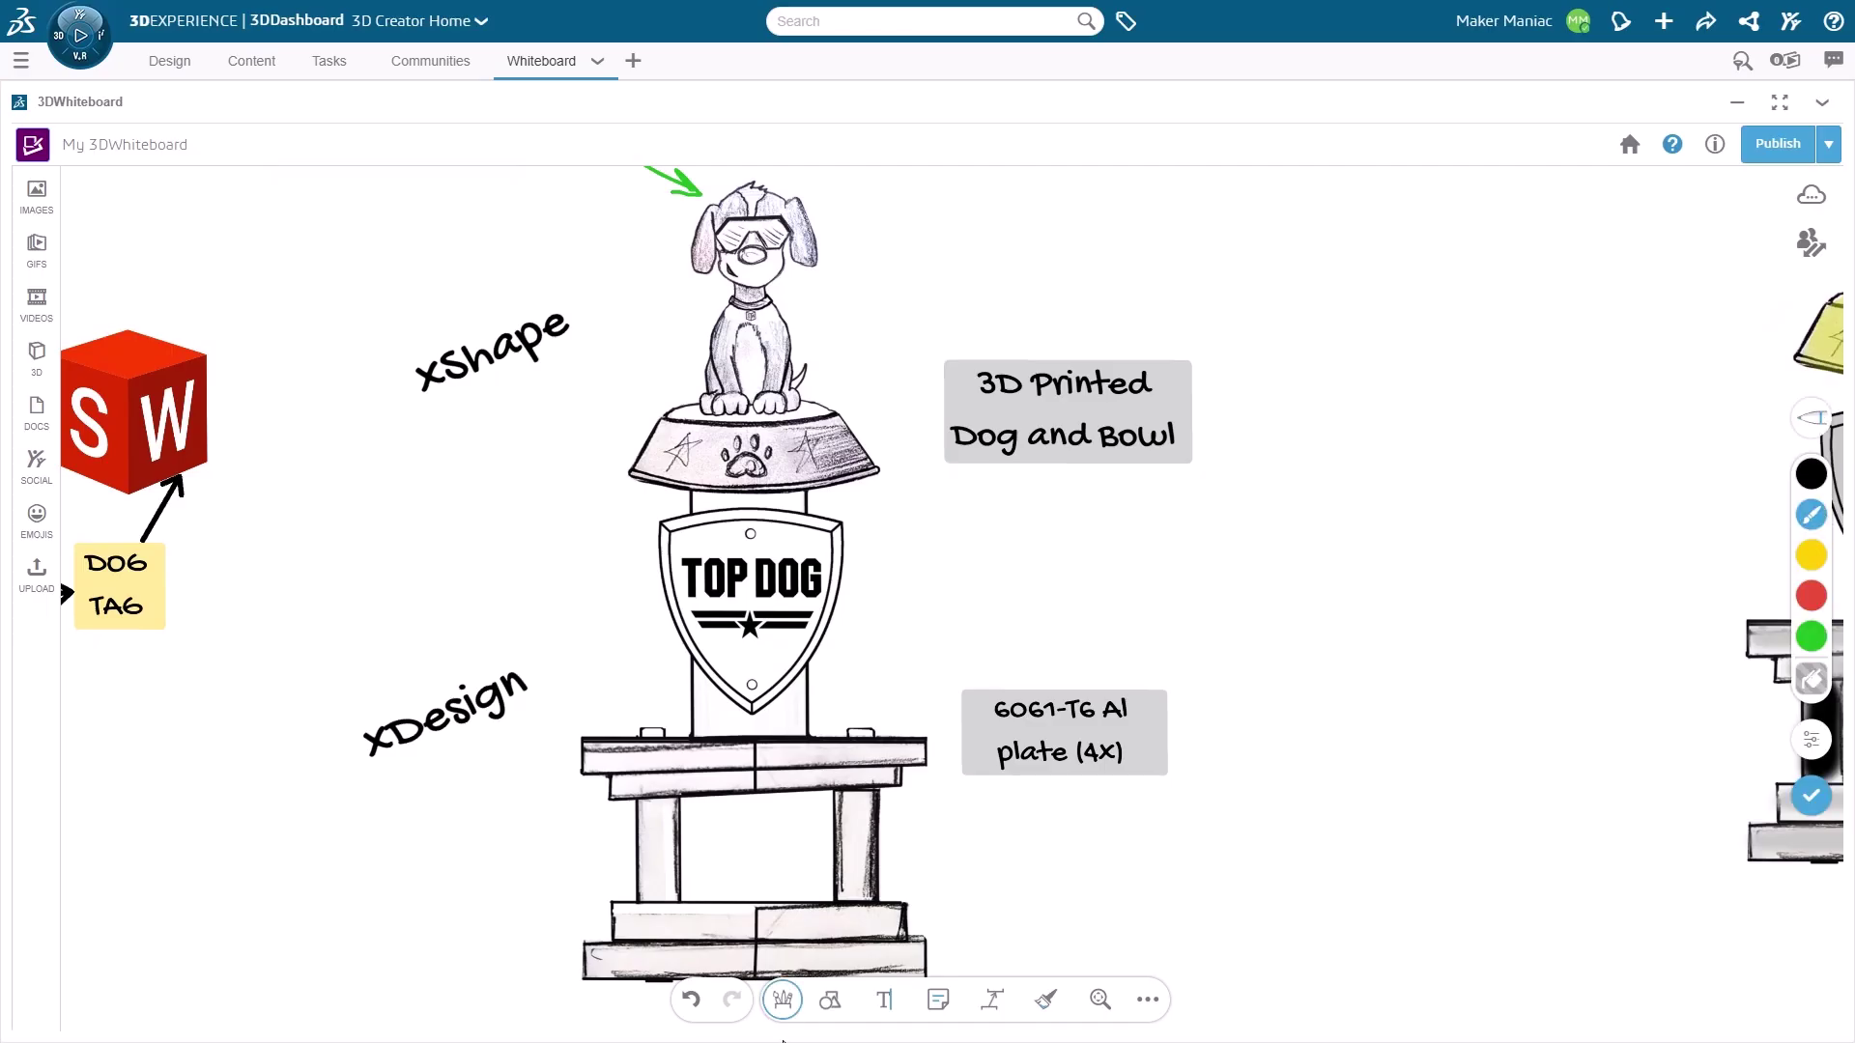
click(1811, 514)
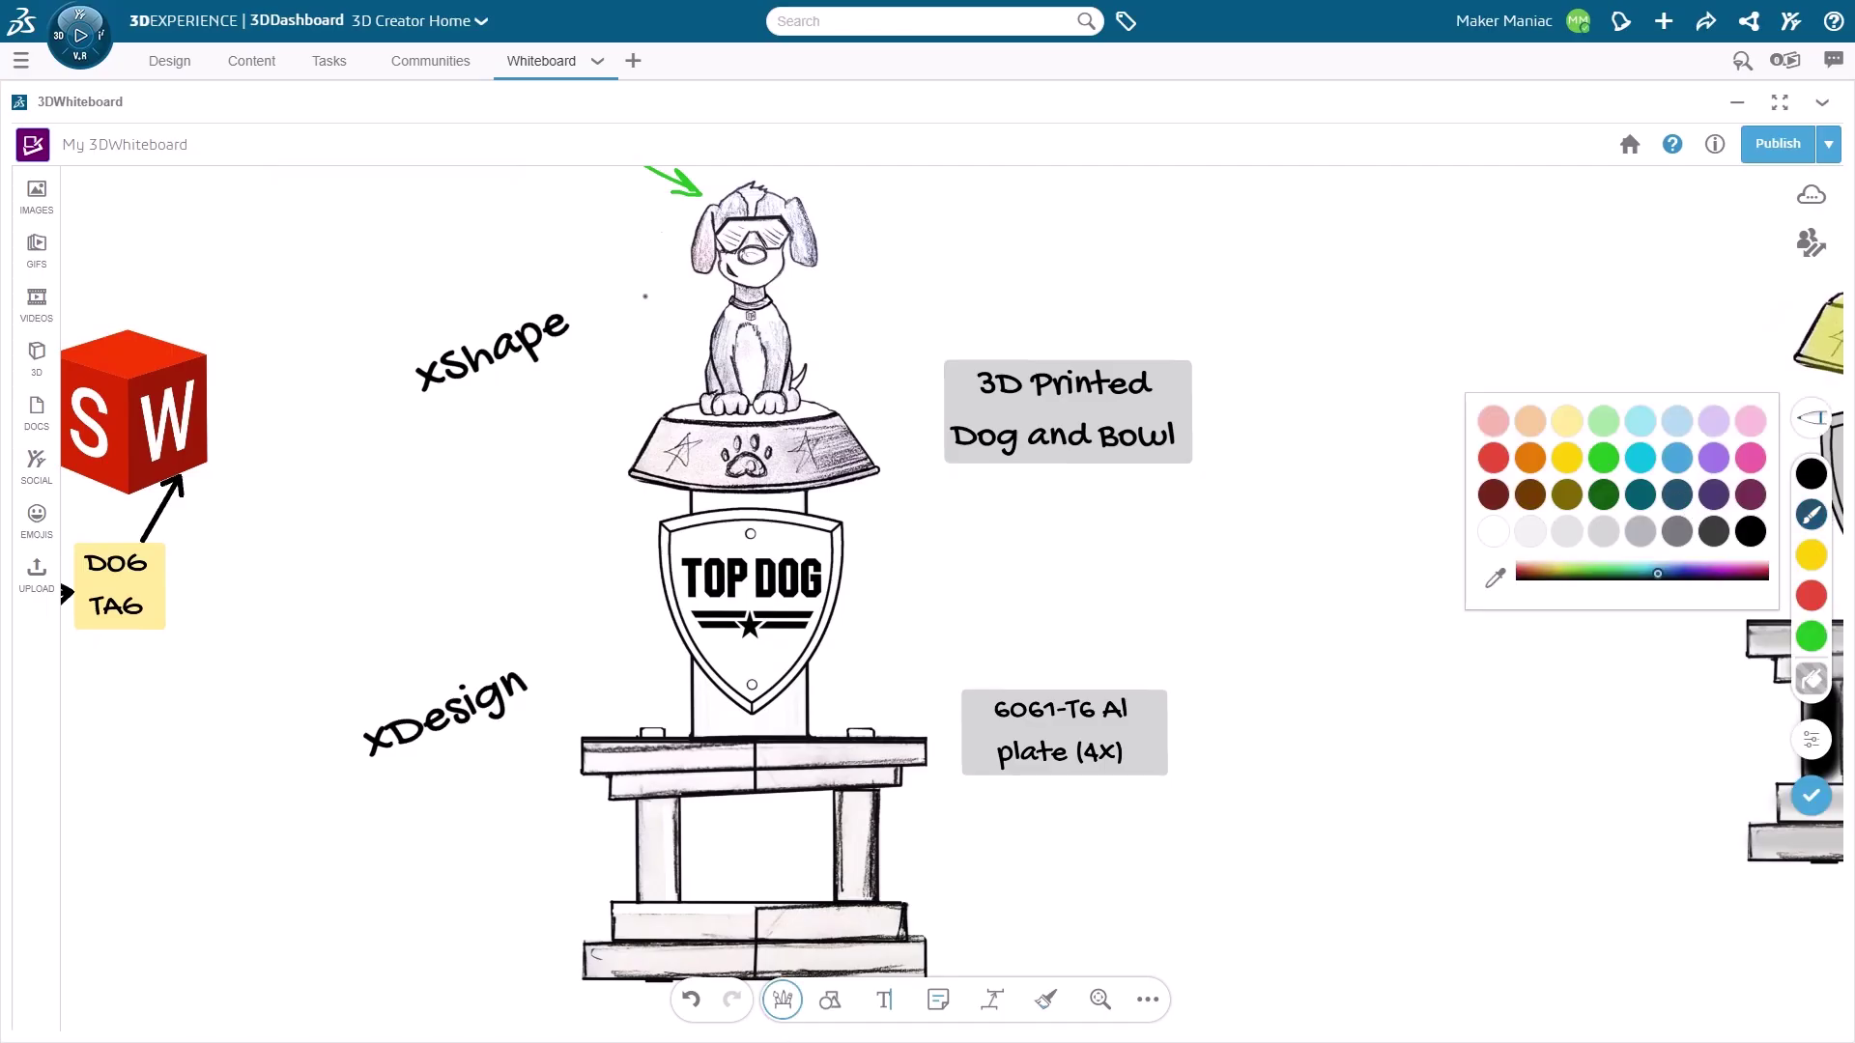
- Draw dark-blue dimension lines and arrows spanning the xShape section
drag(409, 225, 613, 178)
drag(443, 531, 570, 491)
mouse_move(491, 398)
mouse_down()
mouse_move(500, 509)
mouse_move(509, 468)
mouse_up()
mouse_move(472, 216)
mouse_down()
mouse_move(469, 311)
mouse_move(482, 233)
mouse_up()
- Draw green dimension lines and arrows across the xDesign section and toward the top plate
click(1811, 636)
drag(591, 493, 289, 614)
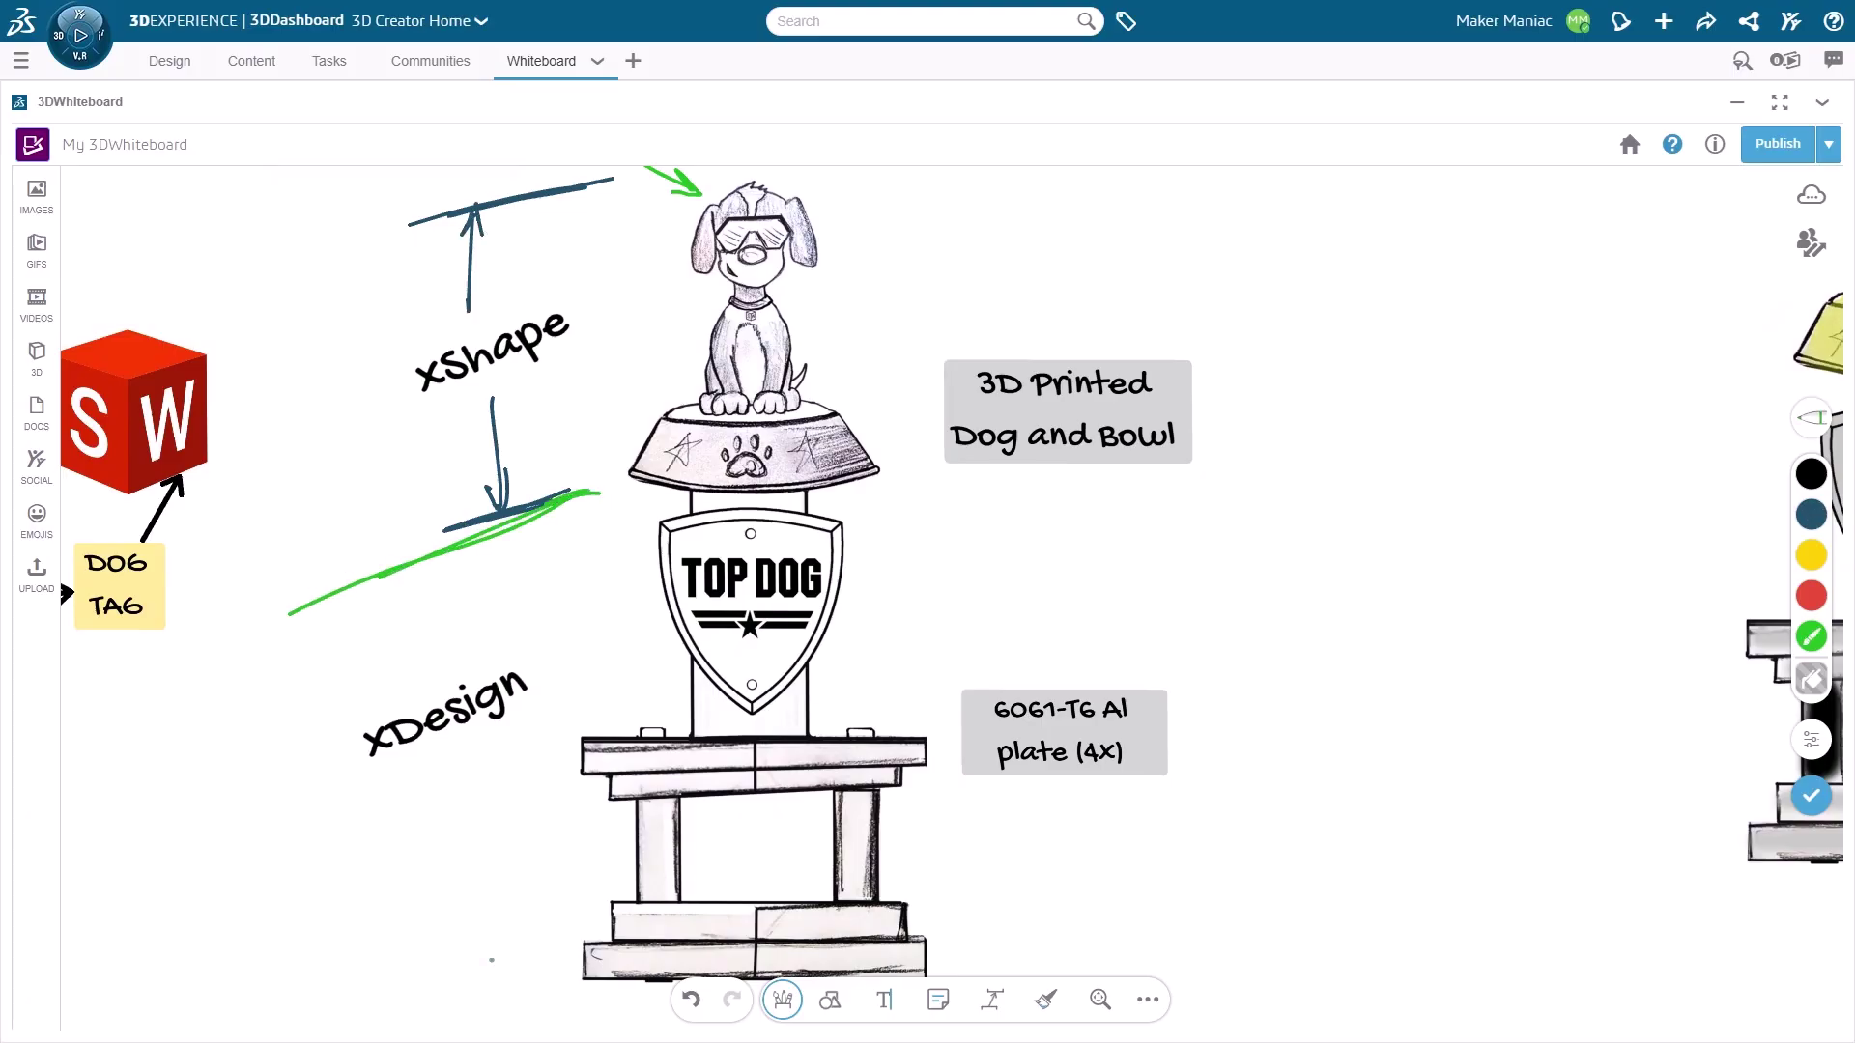
drag(346, 1003, 560, 977)
drag(418, 562, 422, 695)
drag(423, 806, 441, 984)
drag(399, 598, 425, 590)
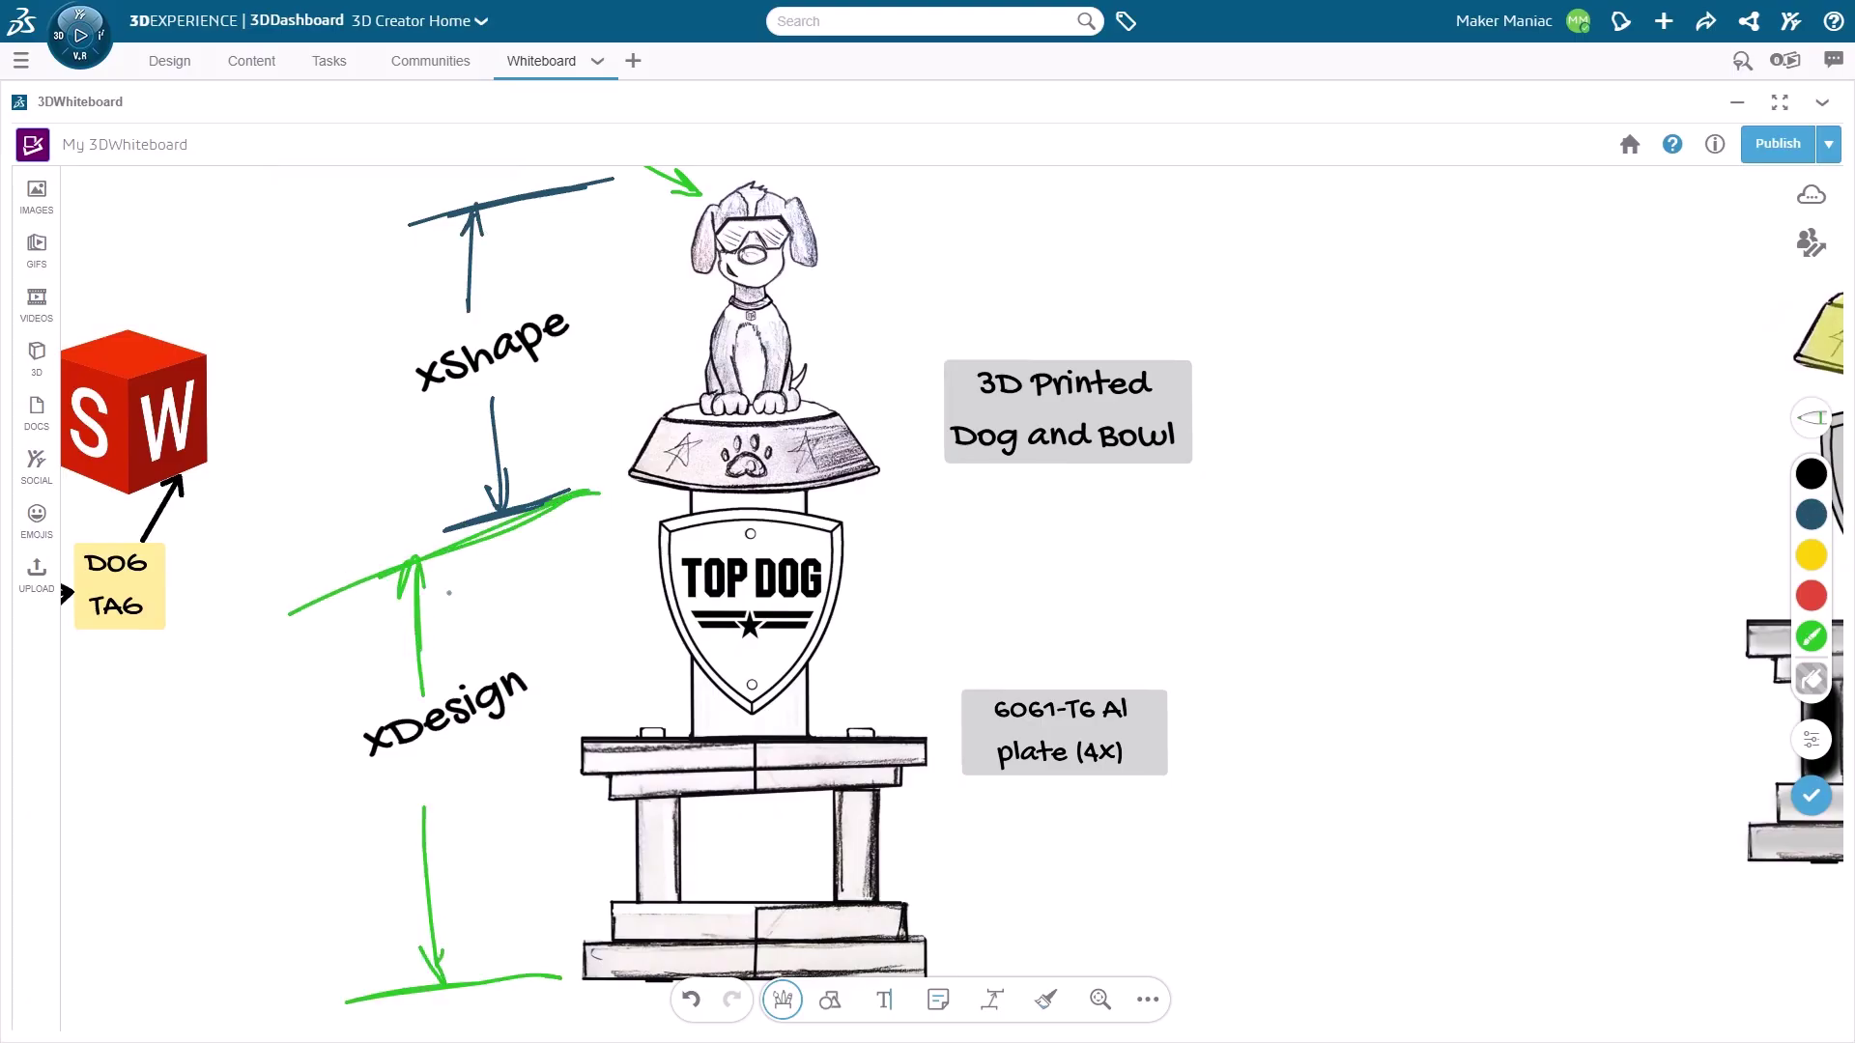
mouse_move(956, 588)
mouse_down()
mouse_move(870, 713)
mouse_move(920, 666)
mouse_up()
- Handwrite 'Cover' in red next to the top plate
click(1810, 595)
drag(981, 546, 966, 583)
mouse_move(1005, 552)
mouse_down()
mouse_move(995, 570)
mouse_move(1063, 541)
mouse_up()
drag(1072, 548, 1089, 516)
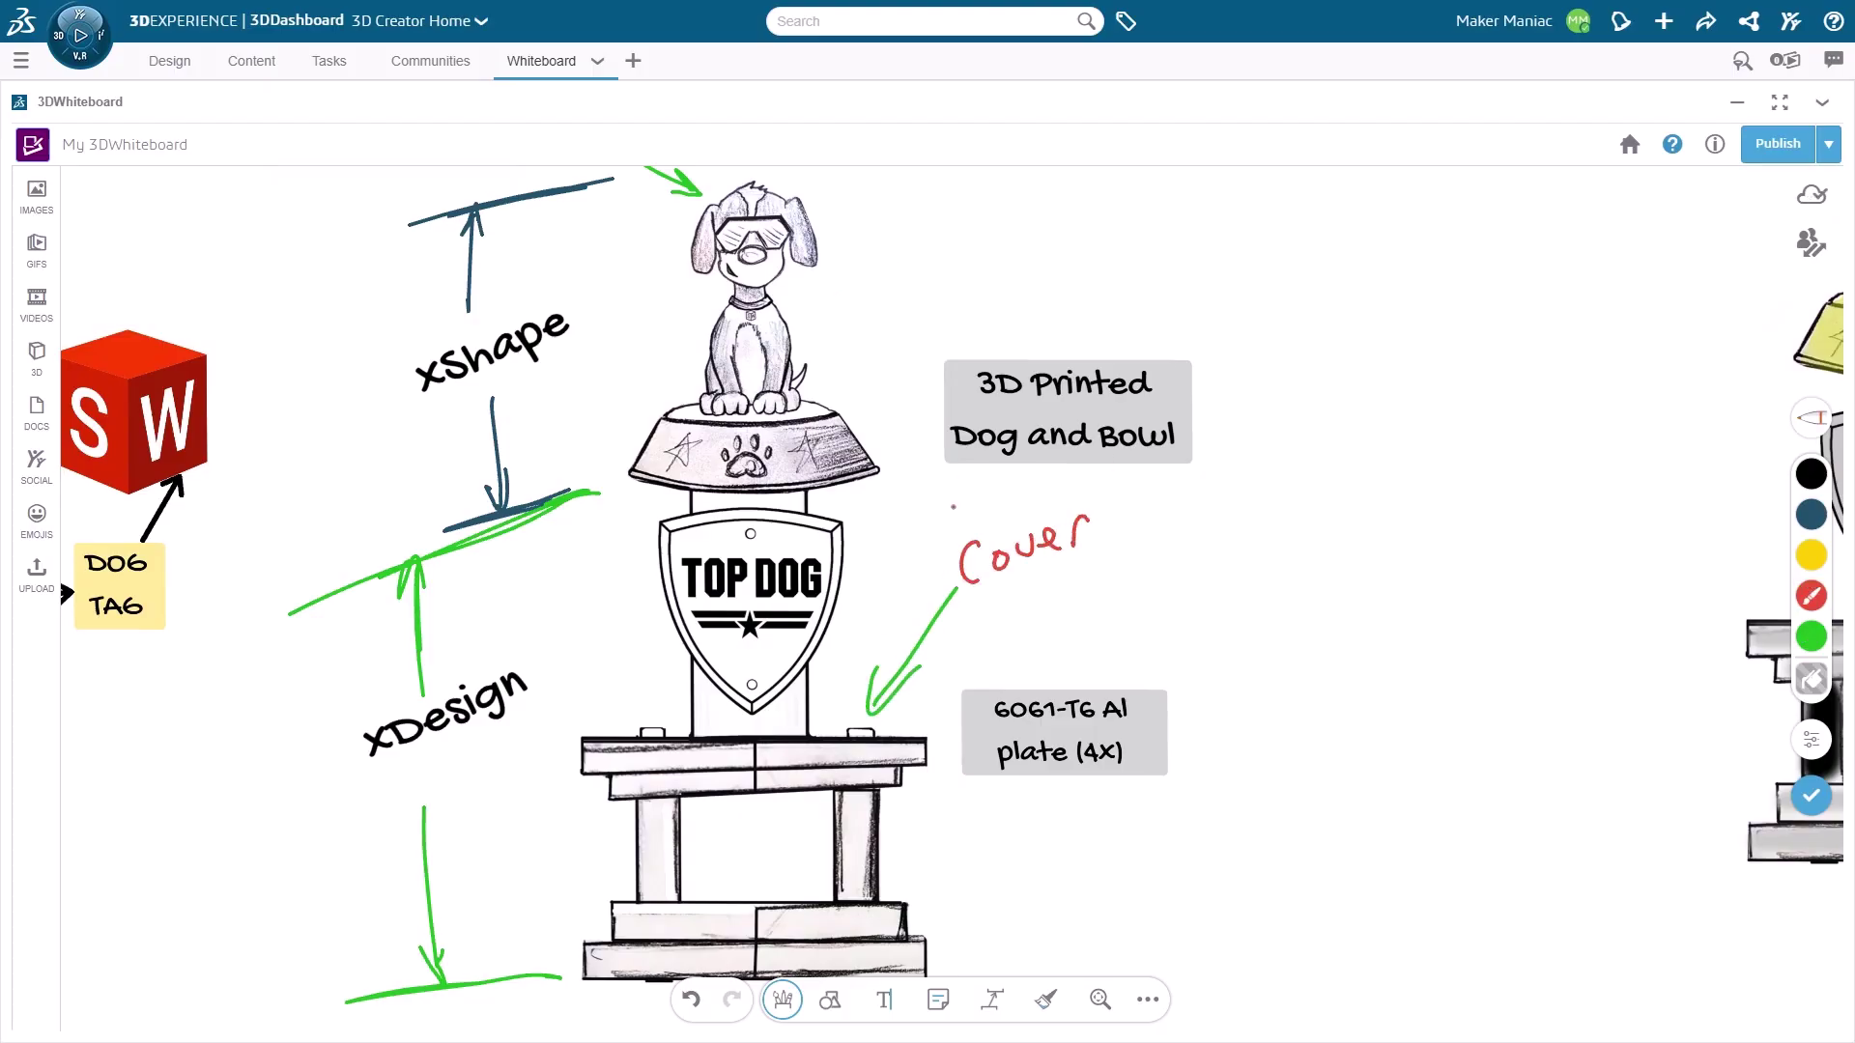
- Pan the board over to the gold trophy, owl and filament spool, and Buymetal card
click(782, 1000)
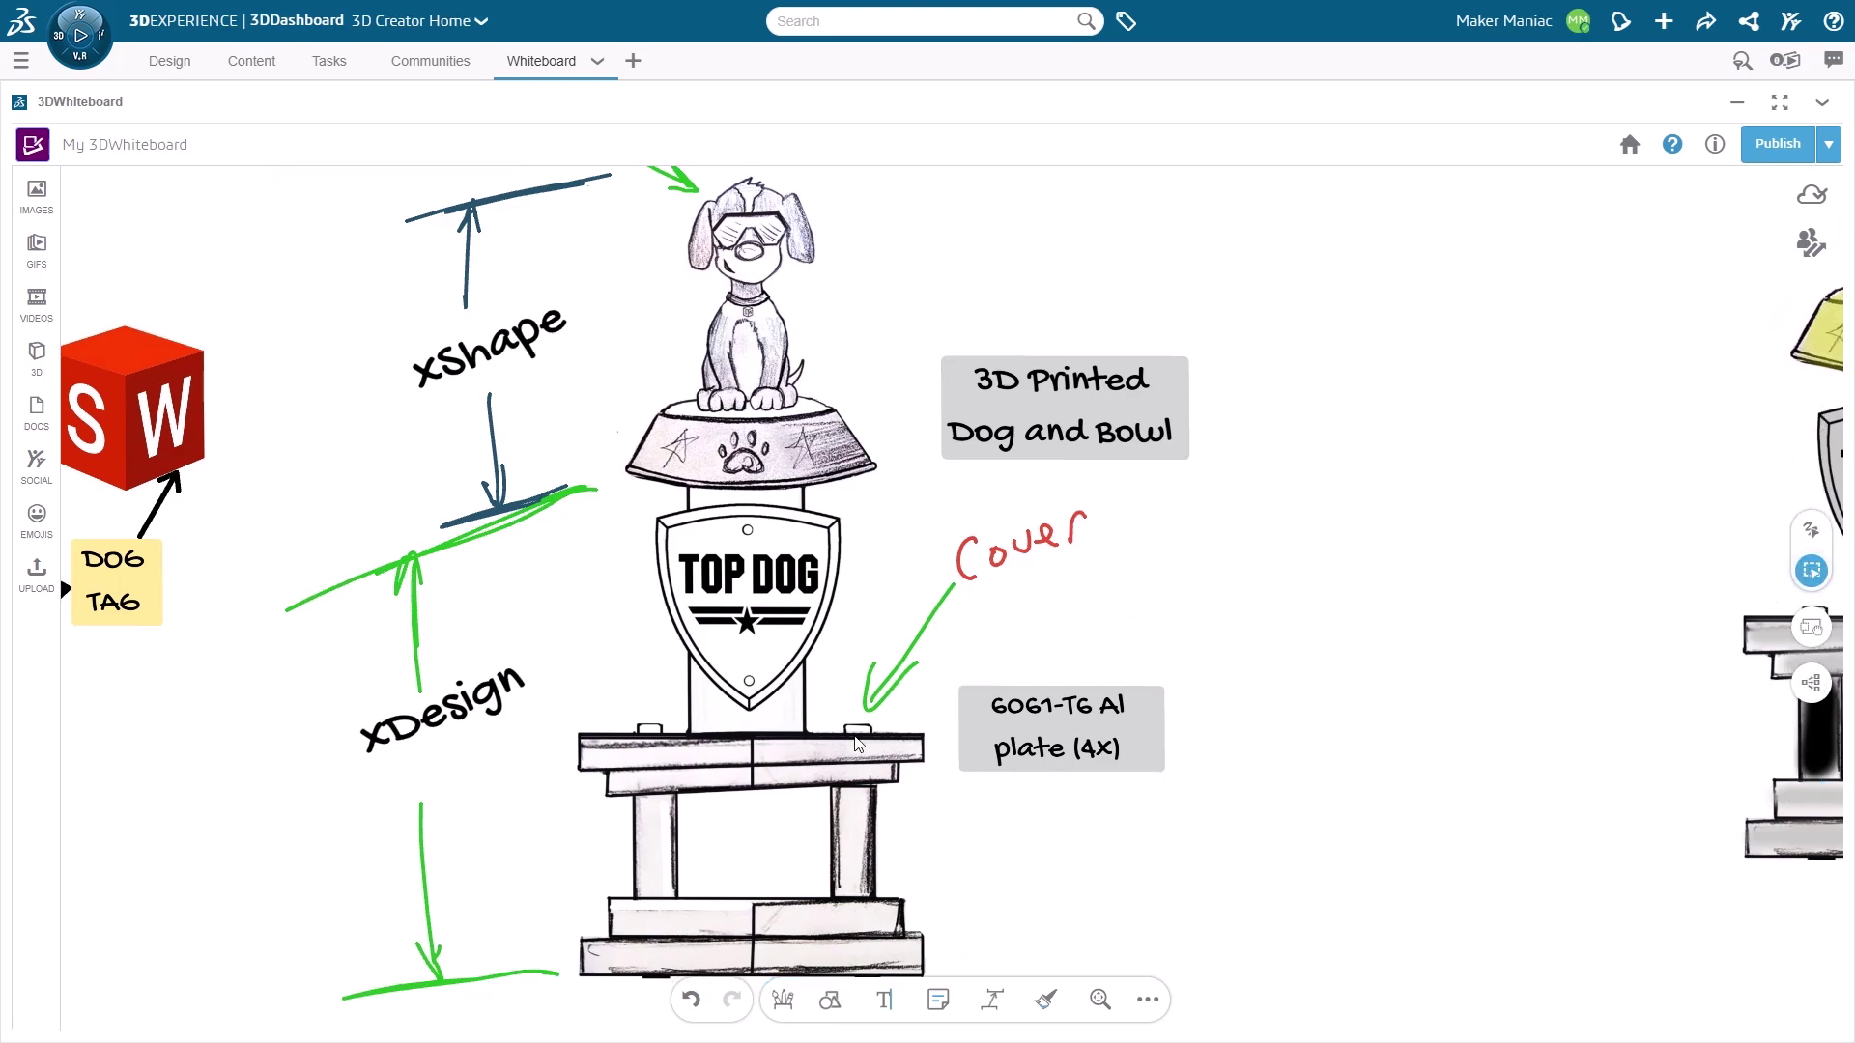
drag(1173, 676, 266, 714)
drag(1053, 449, 681, 449)
drag(1008, 390, 681, 556)
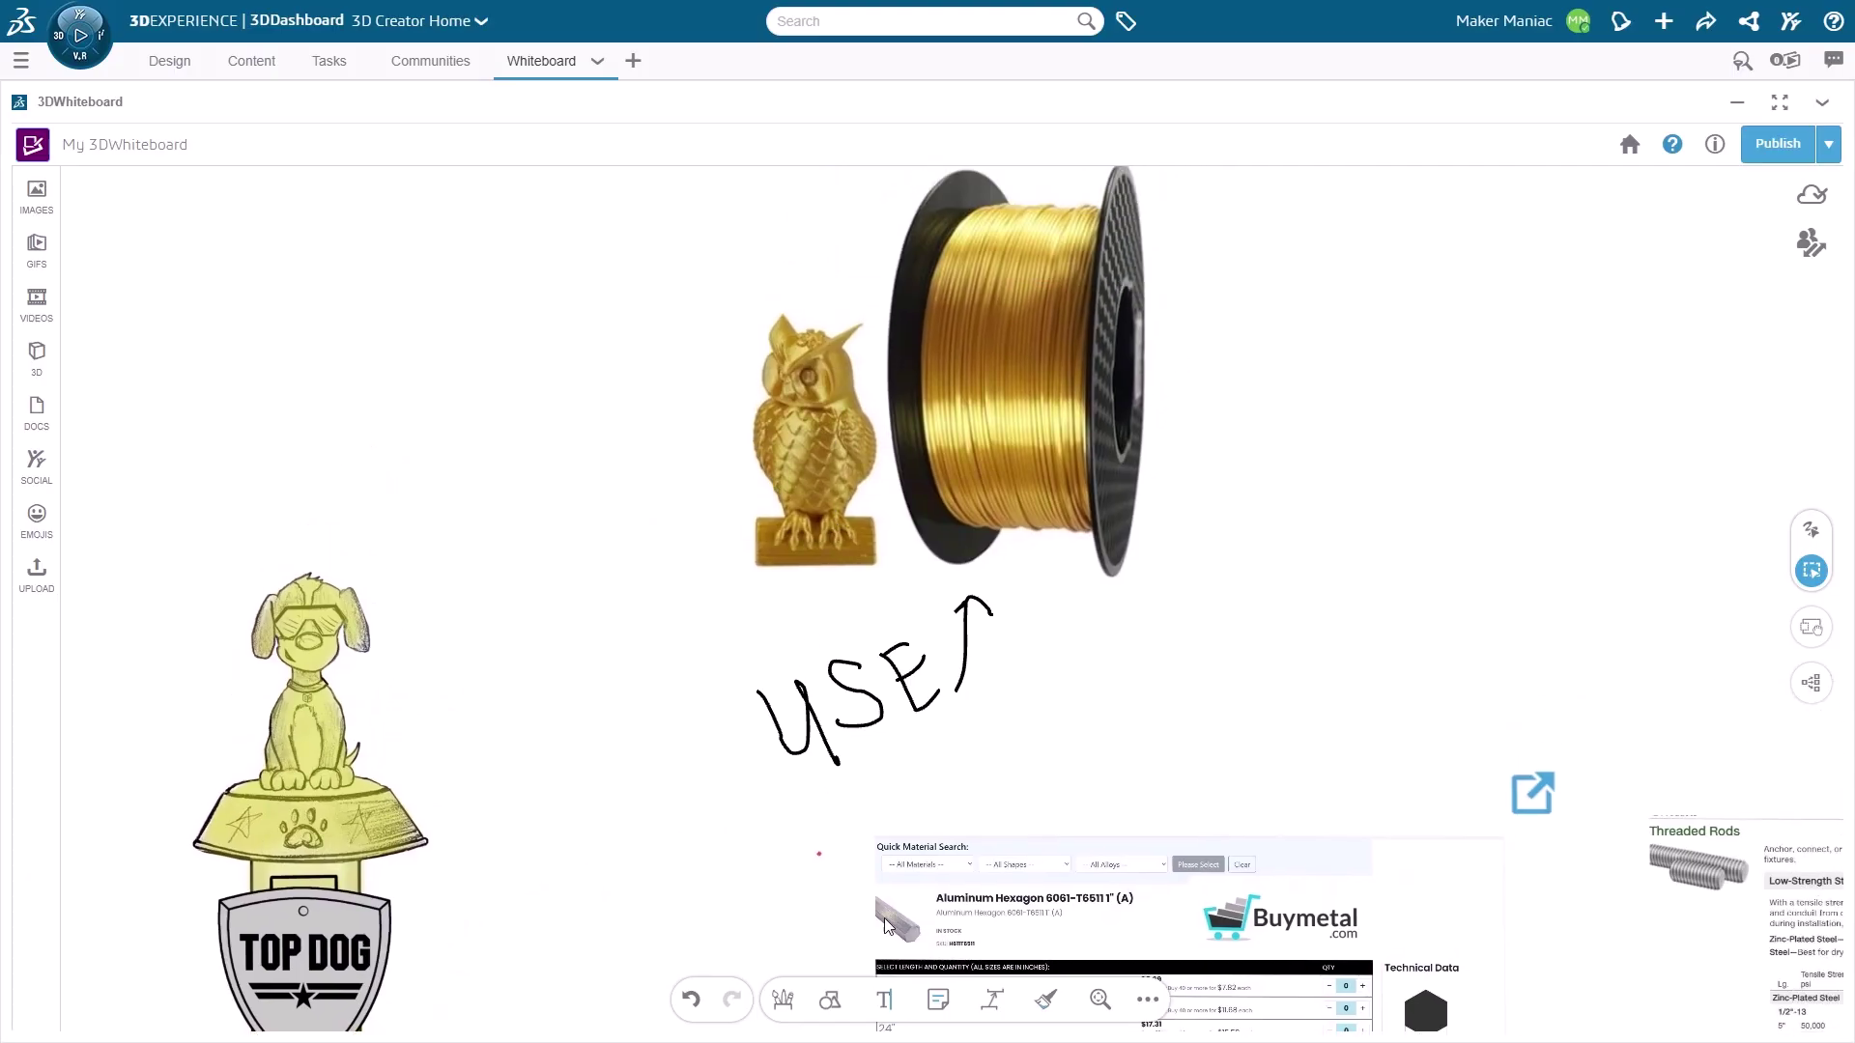
- Draw a grey arrow from the gold trophy sketch to the owl and spool image, nudging the image up-right
click(993, 1000)
drag(558, 552, 612, 491)
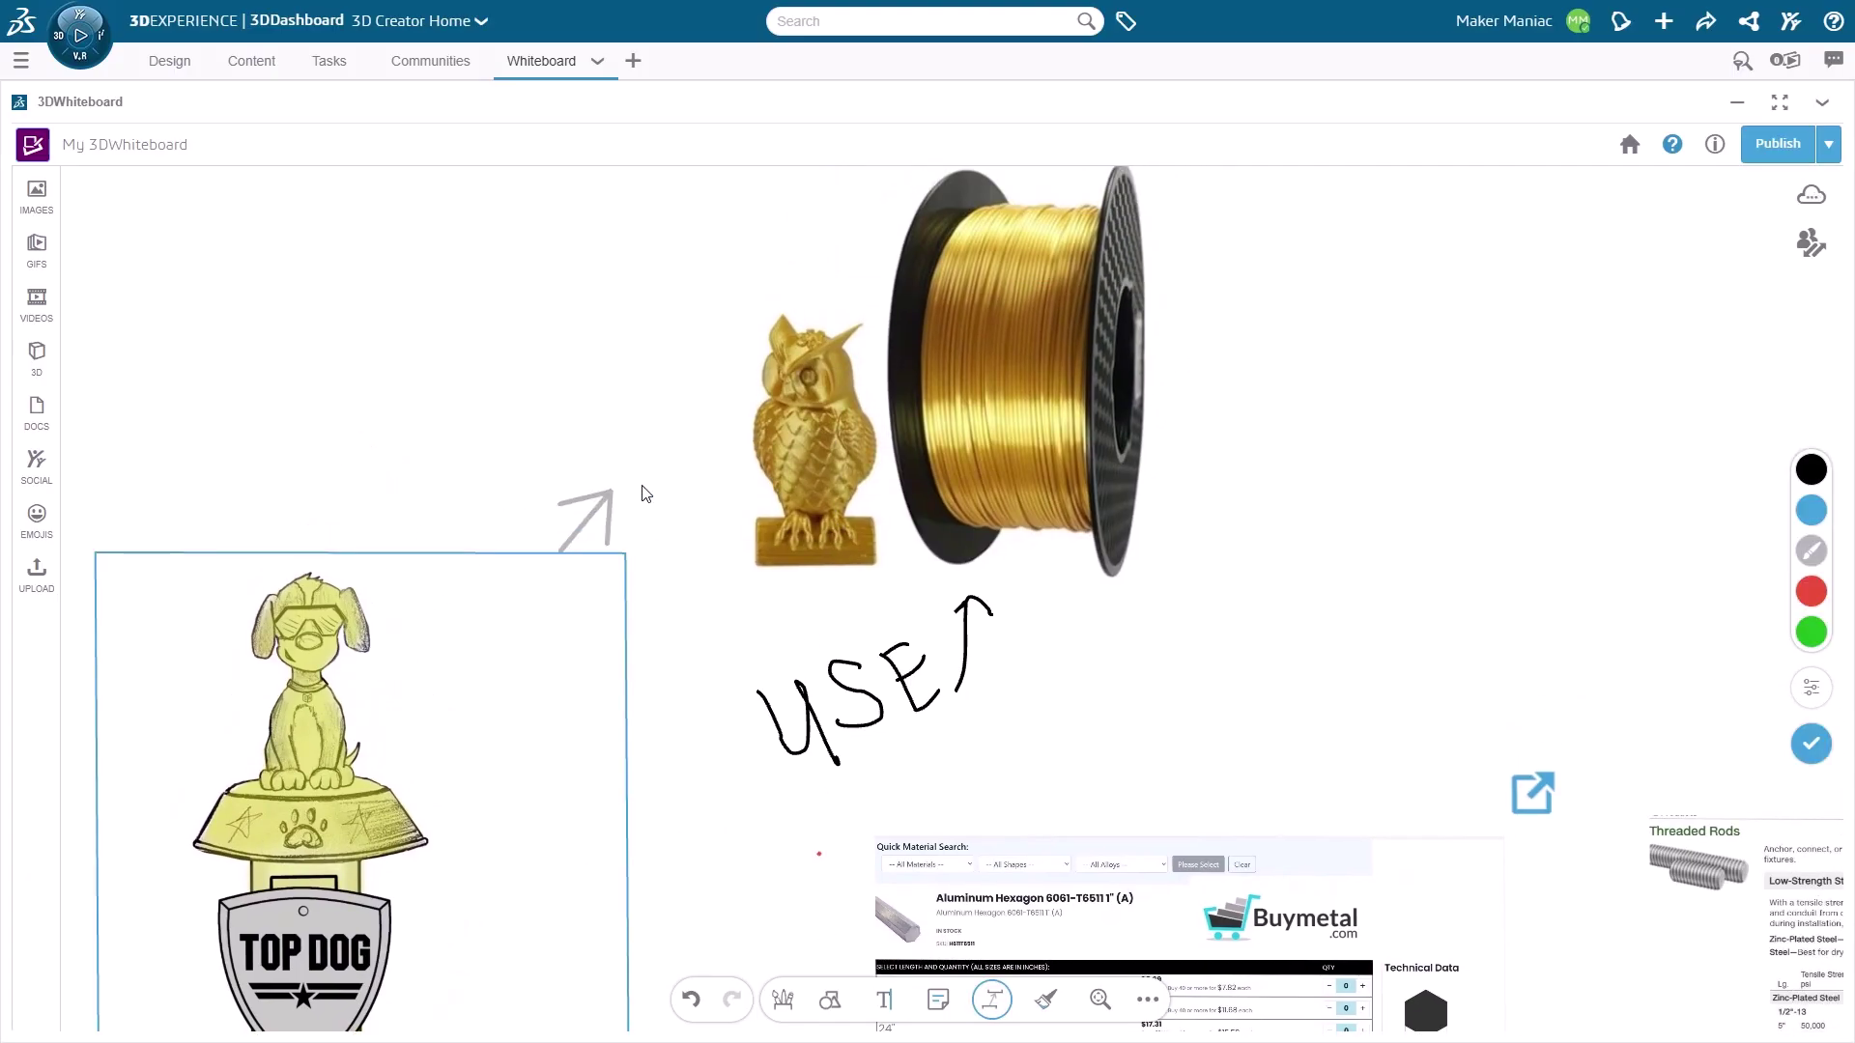
drag(626, 689, 712, 604)
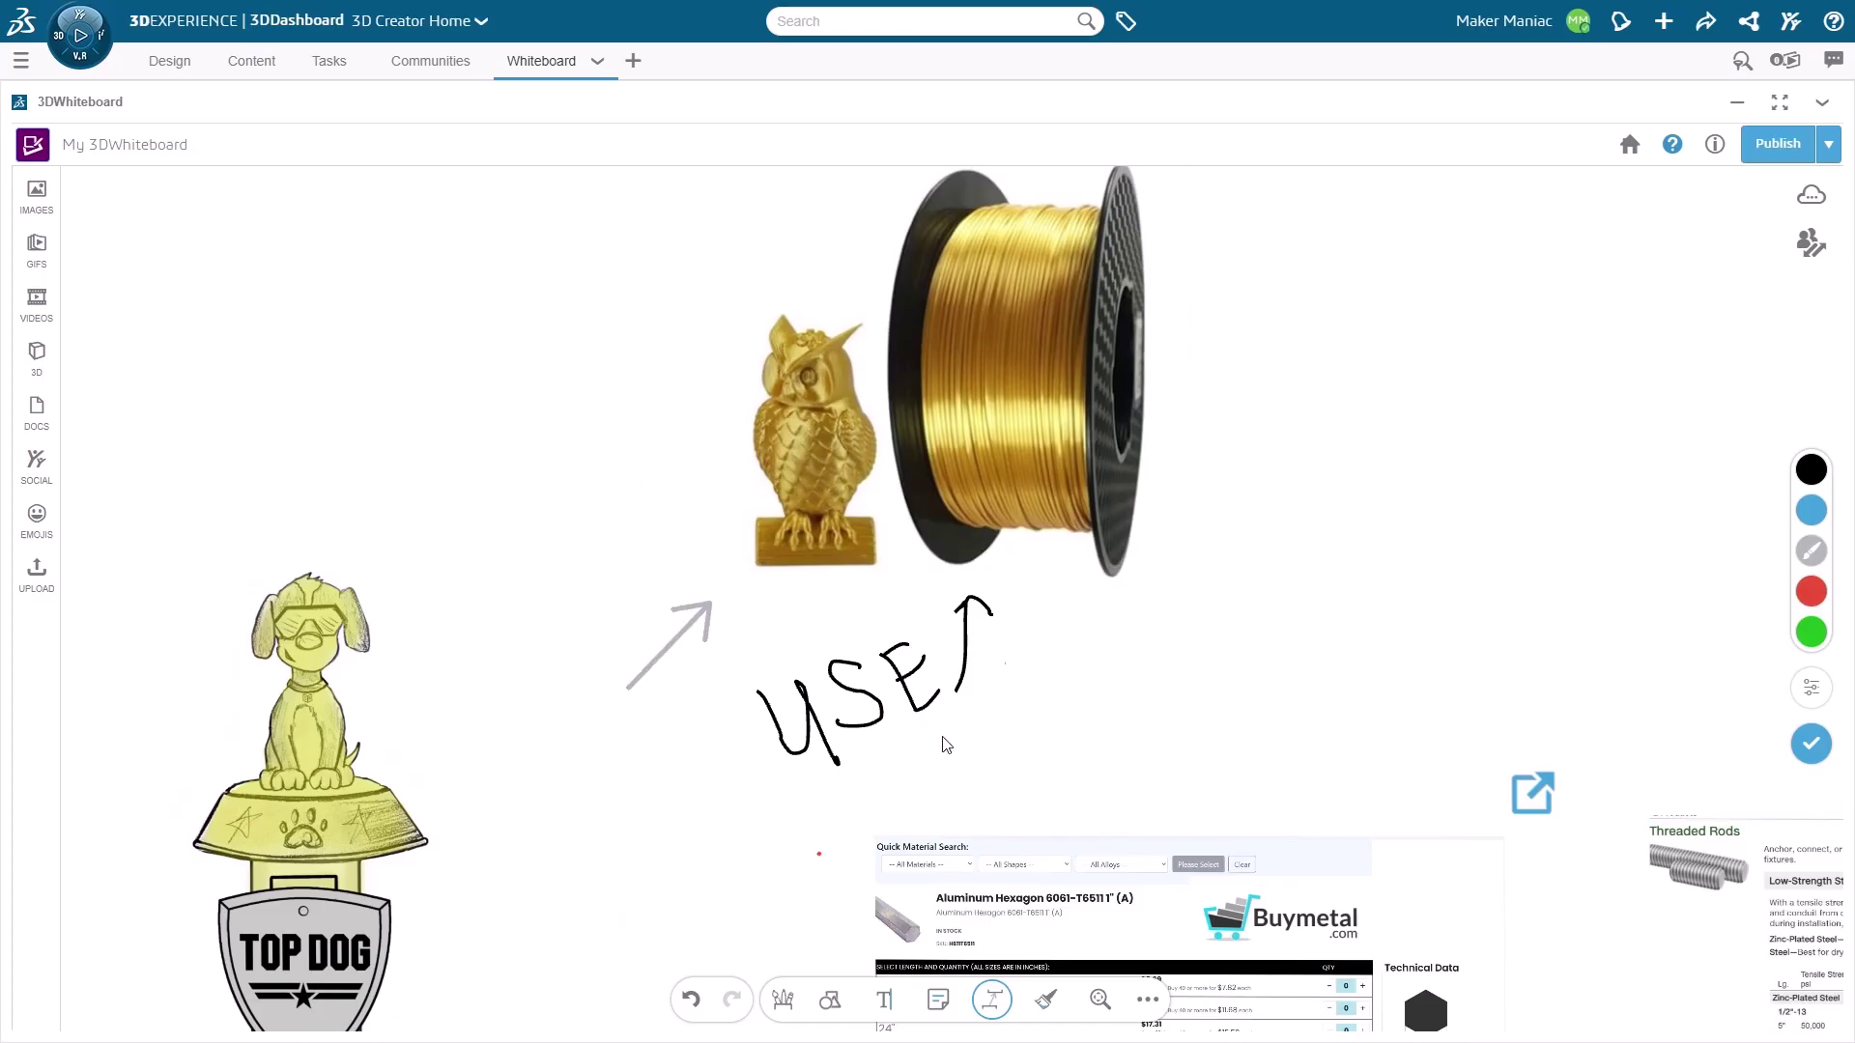
click(1000, 1009)
mouse_move(1033, 438)
mouse_down()
mouse_move(1231, 564)
mouse_move(900, 410)
mouse_move(1041, 431)
mouse_up()
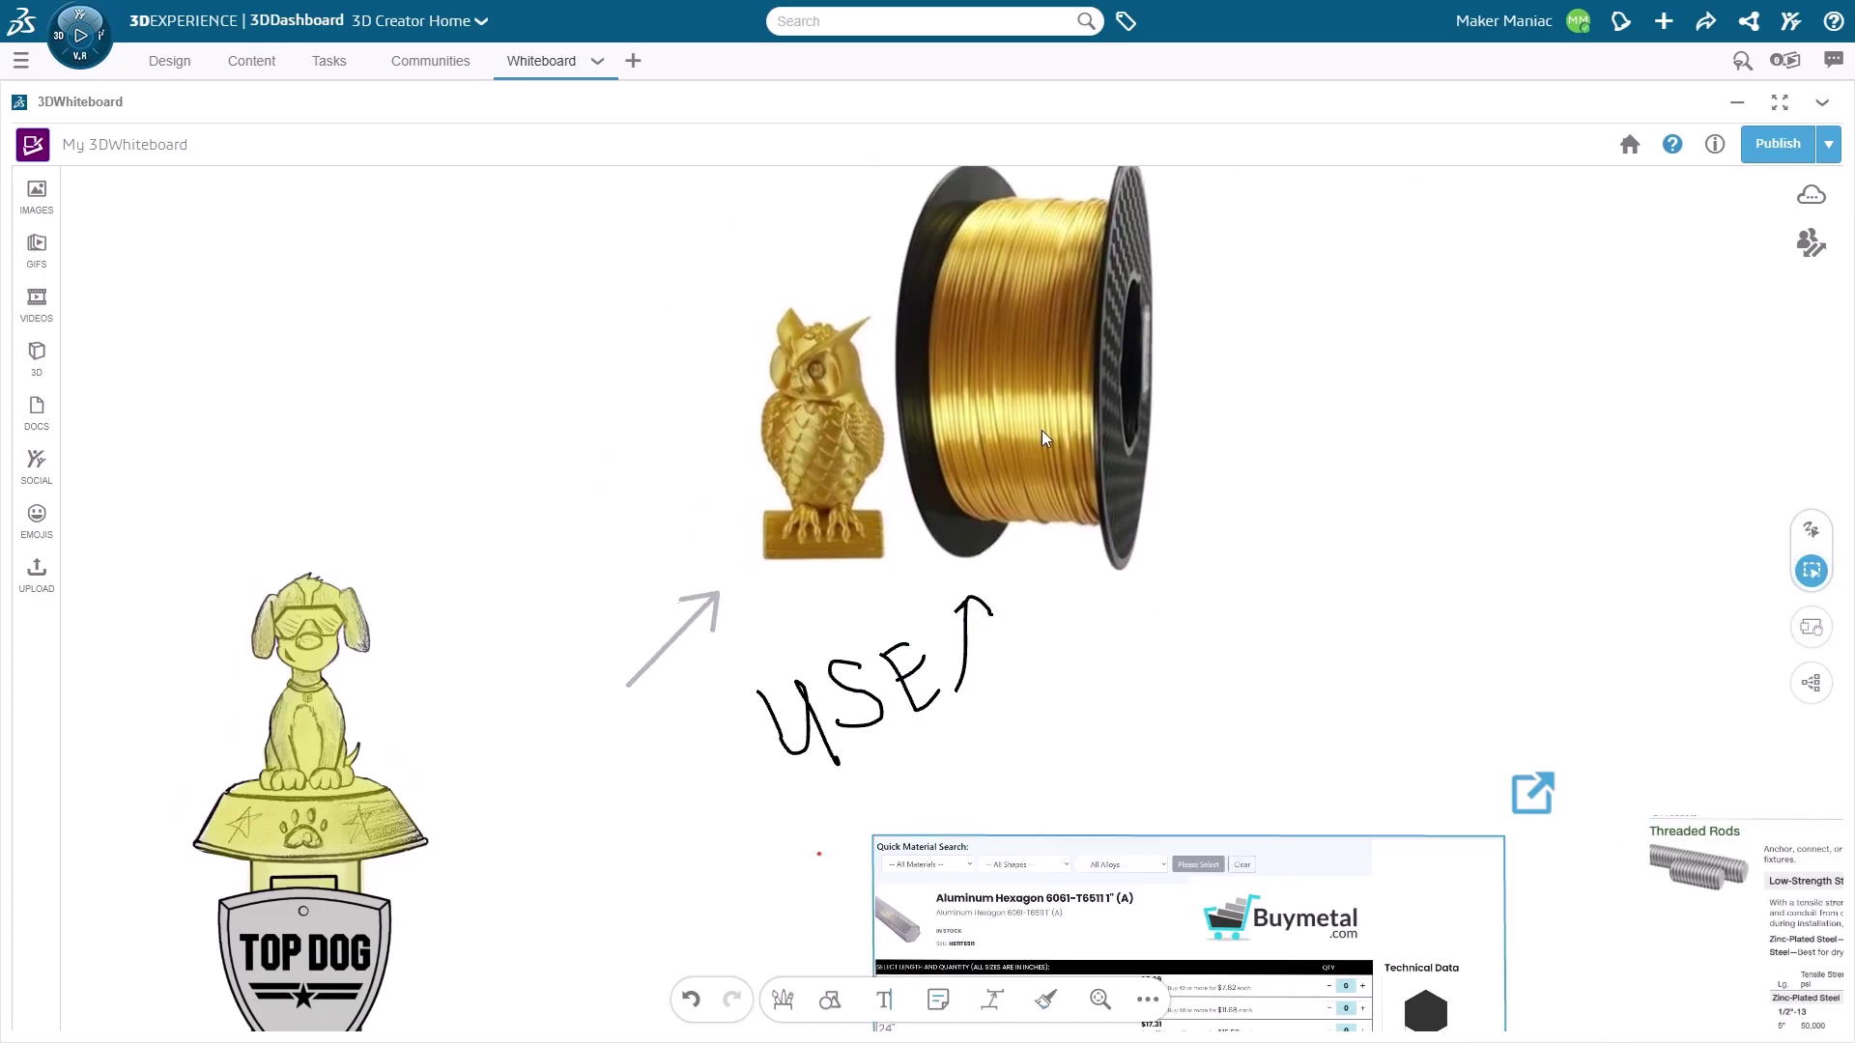
scroll(739, 652, down, 2)
drag(739, 651, 357, 502)
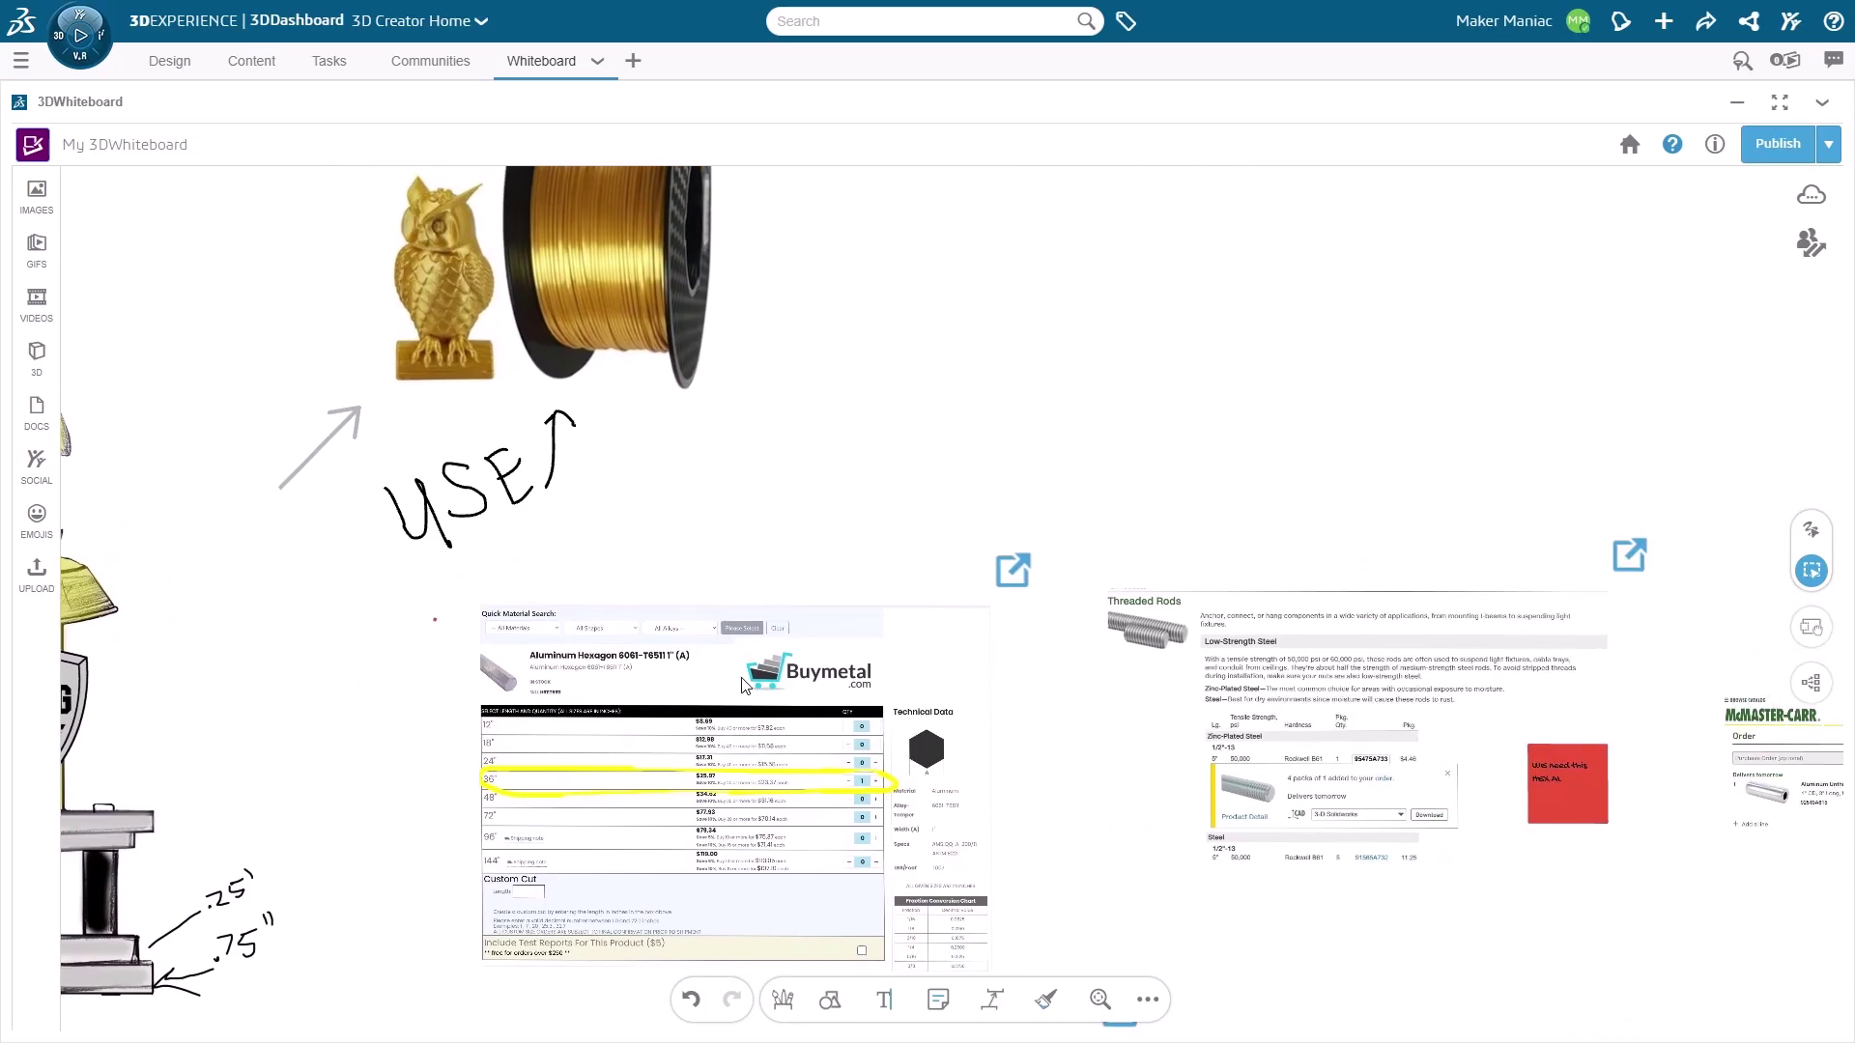
drag(745, 685, 341, 324)
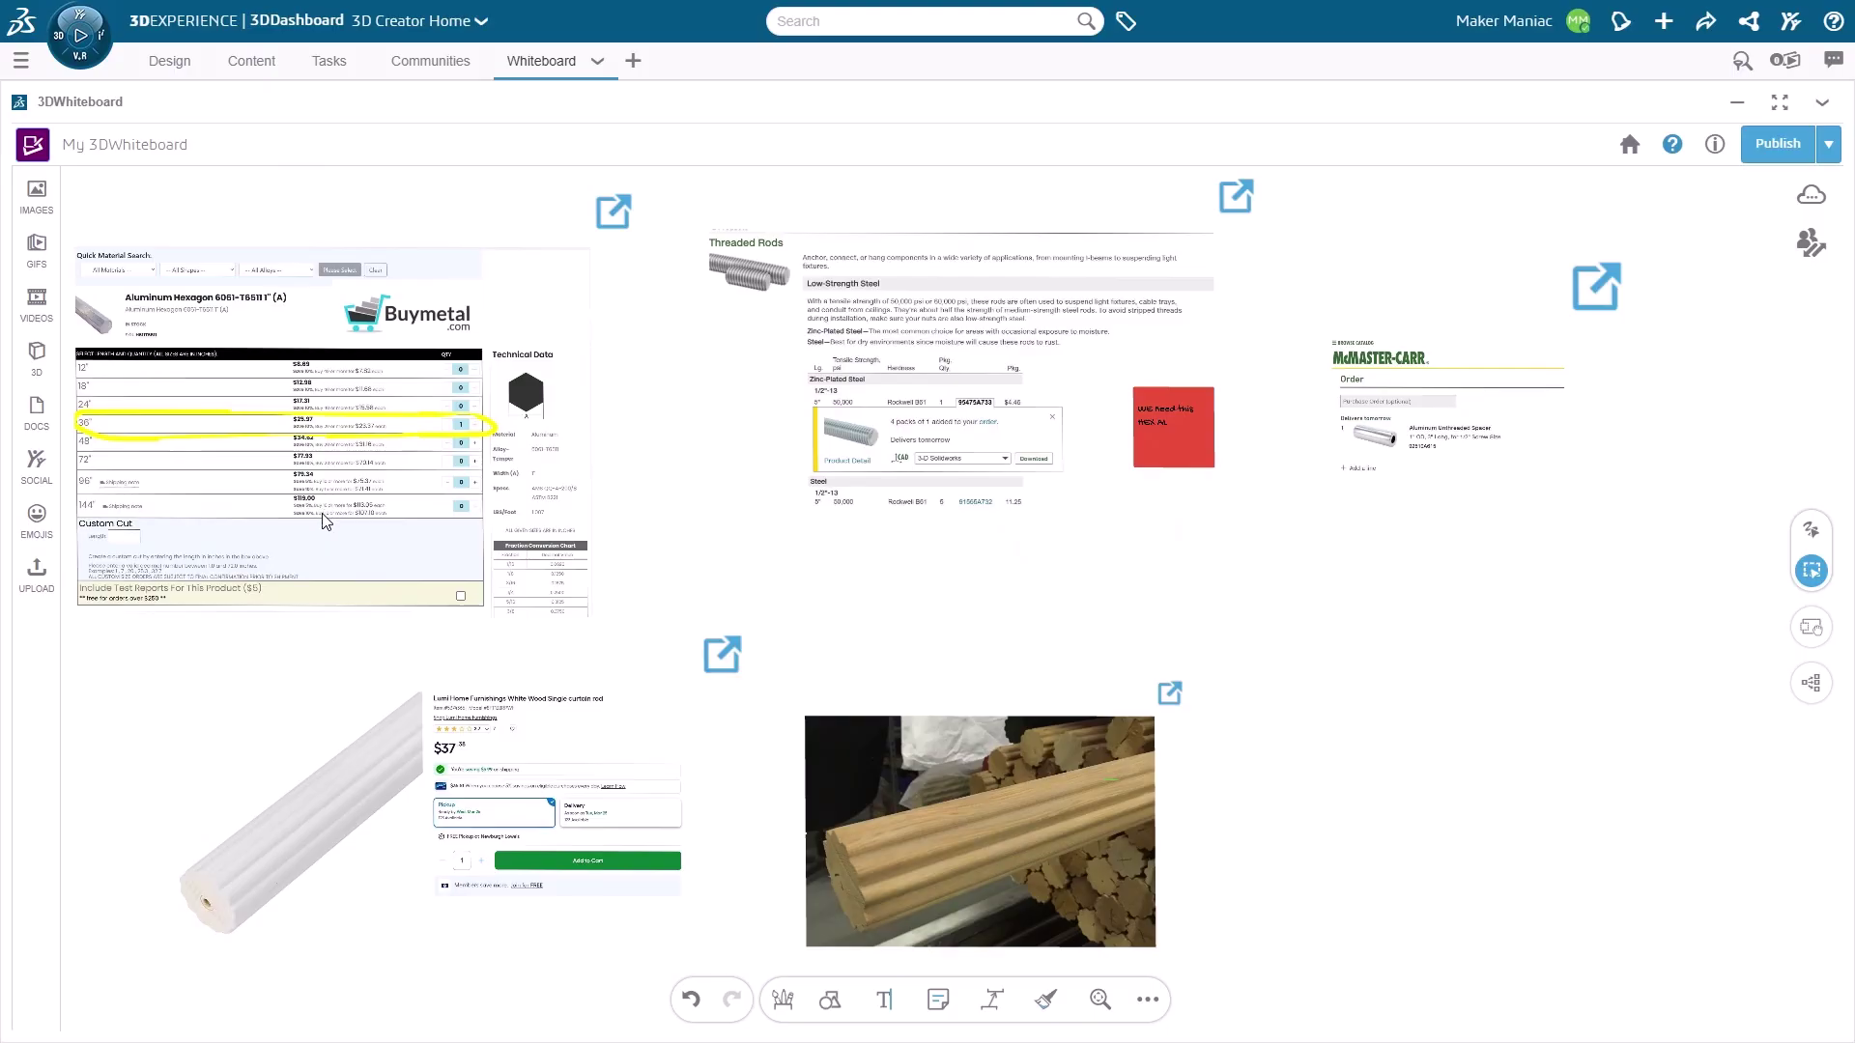
scroll(310, 417, up, 4)
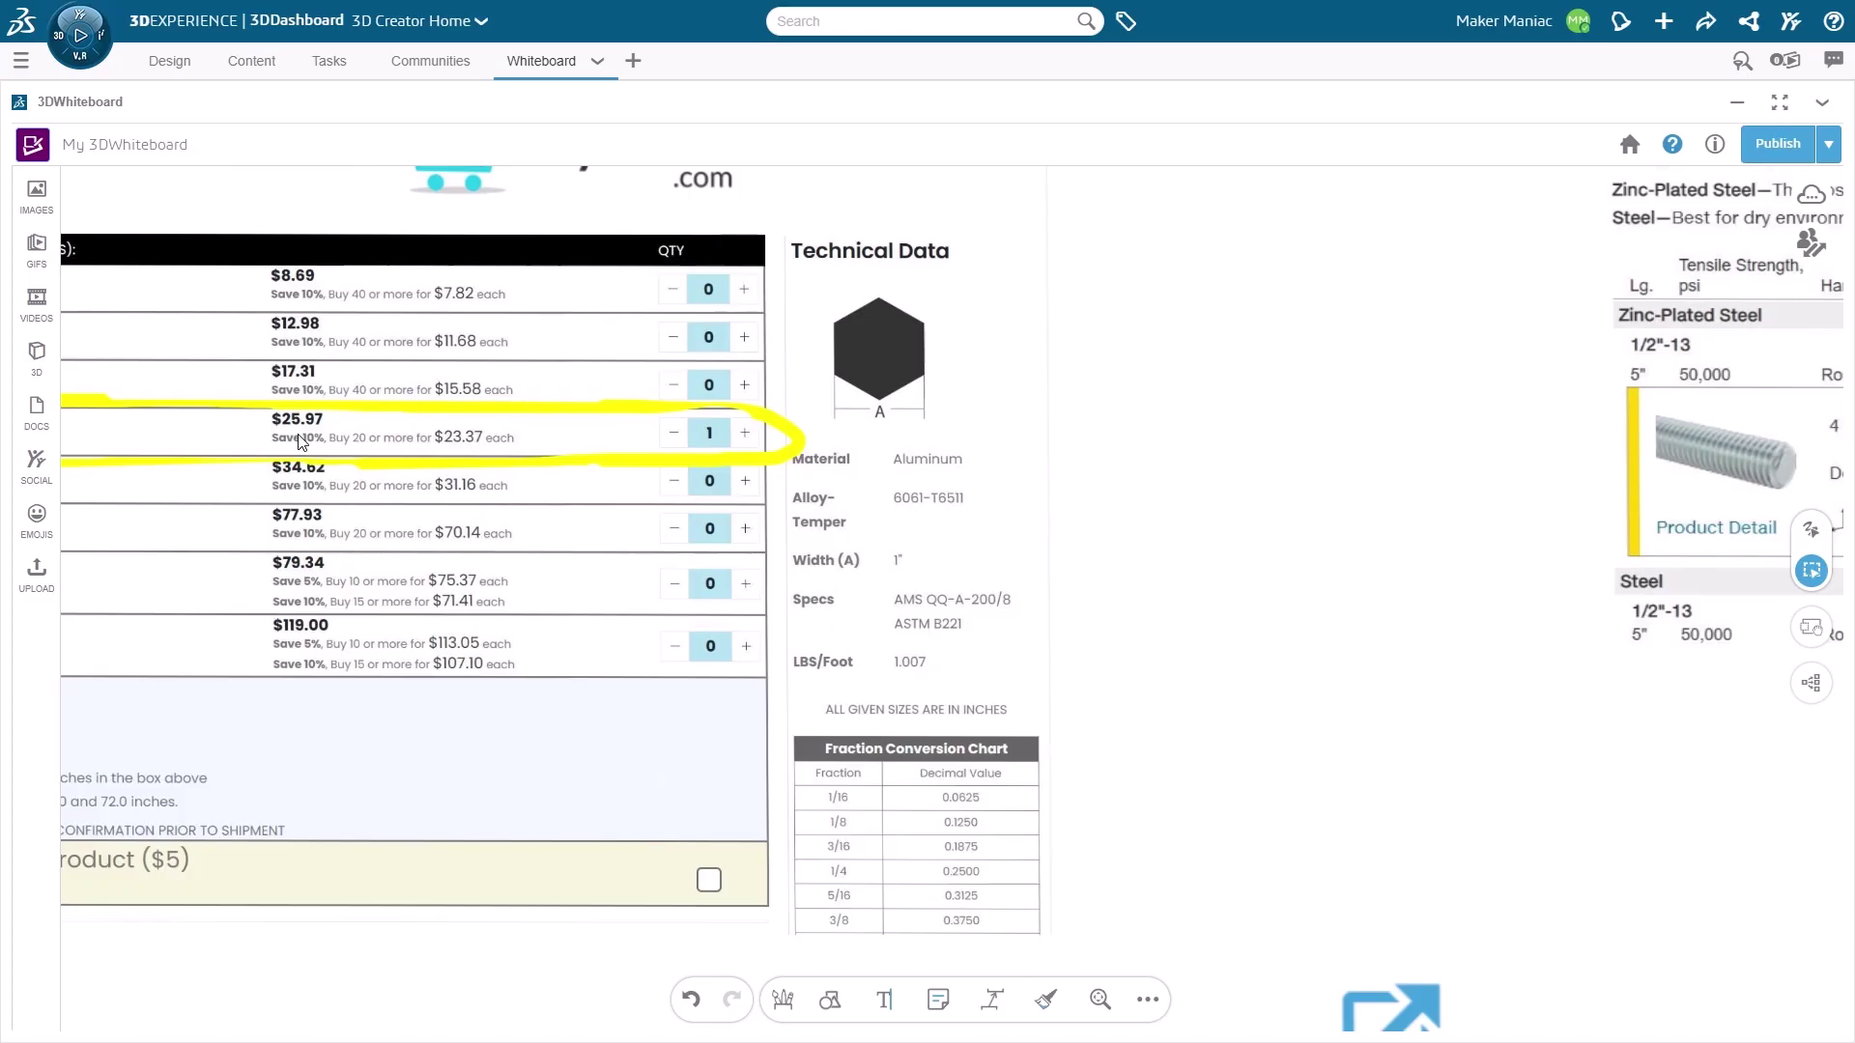
scroll(299, 441, down, 6)
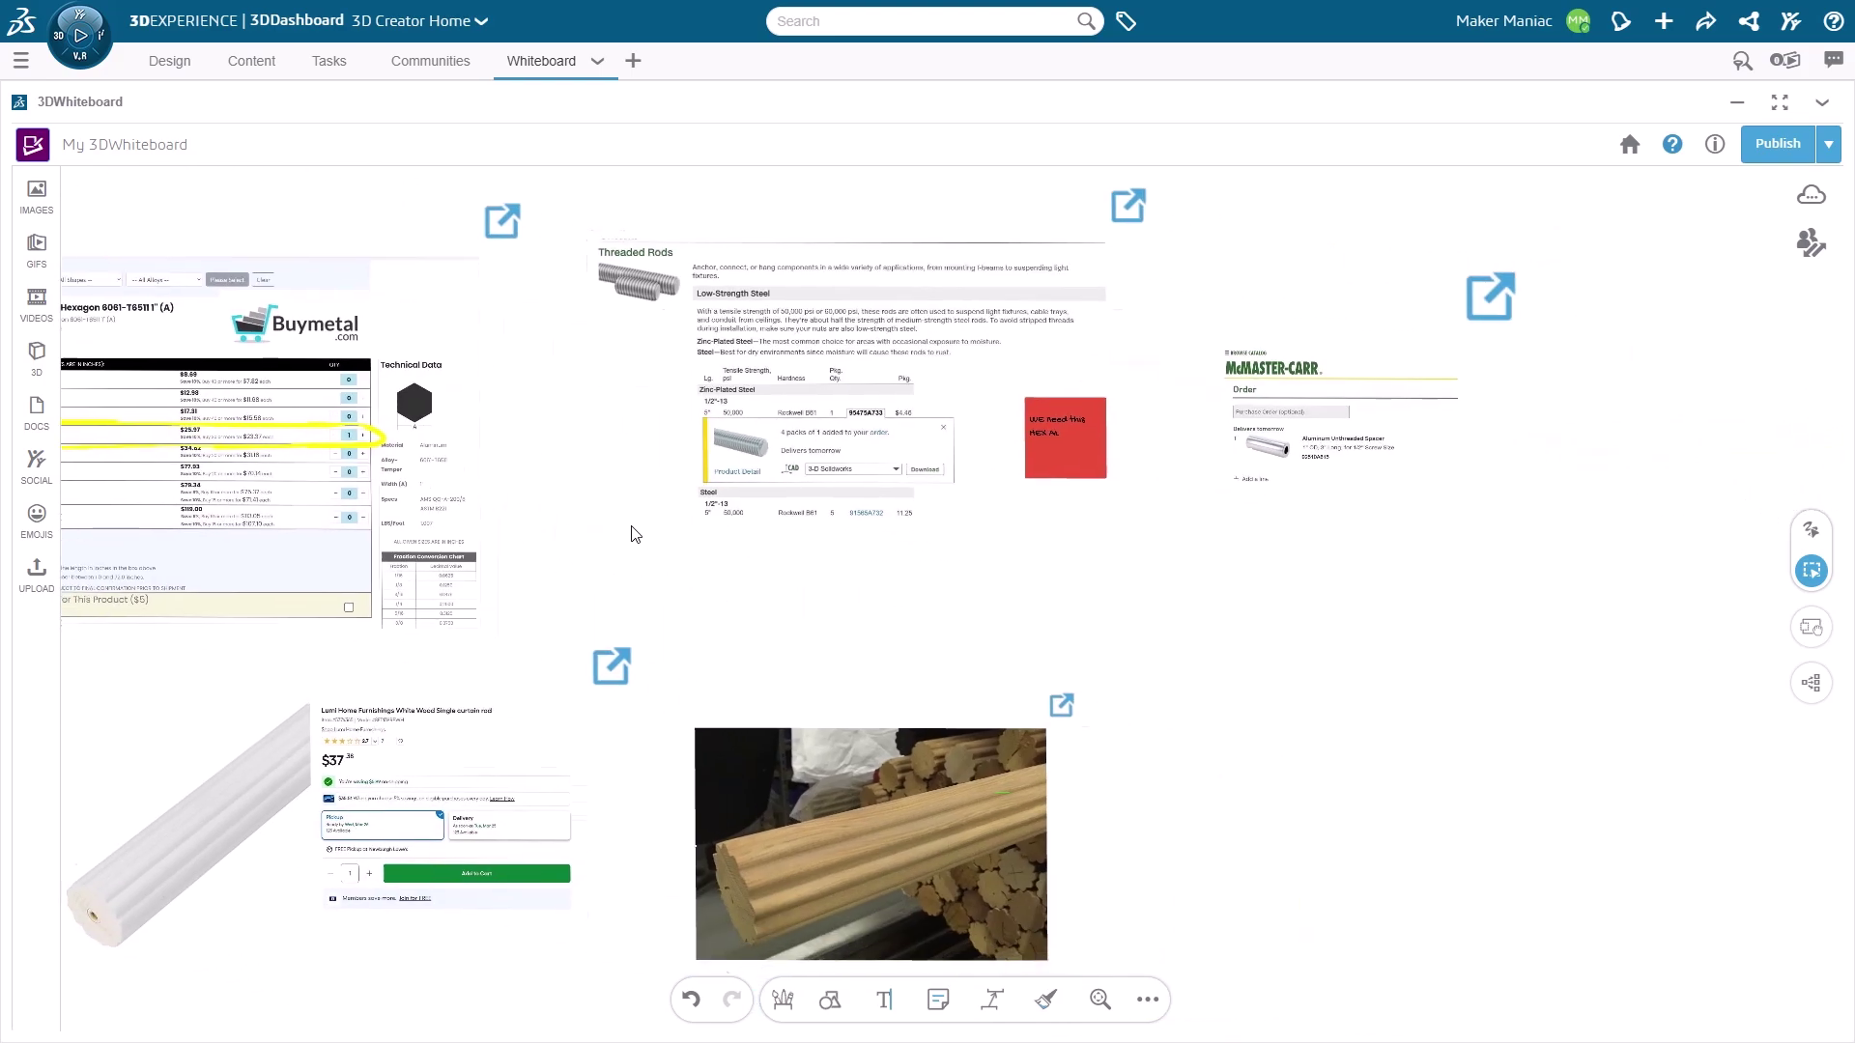
scroll(870, 570, down, 5)
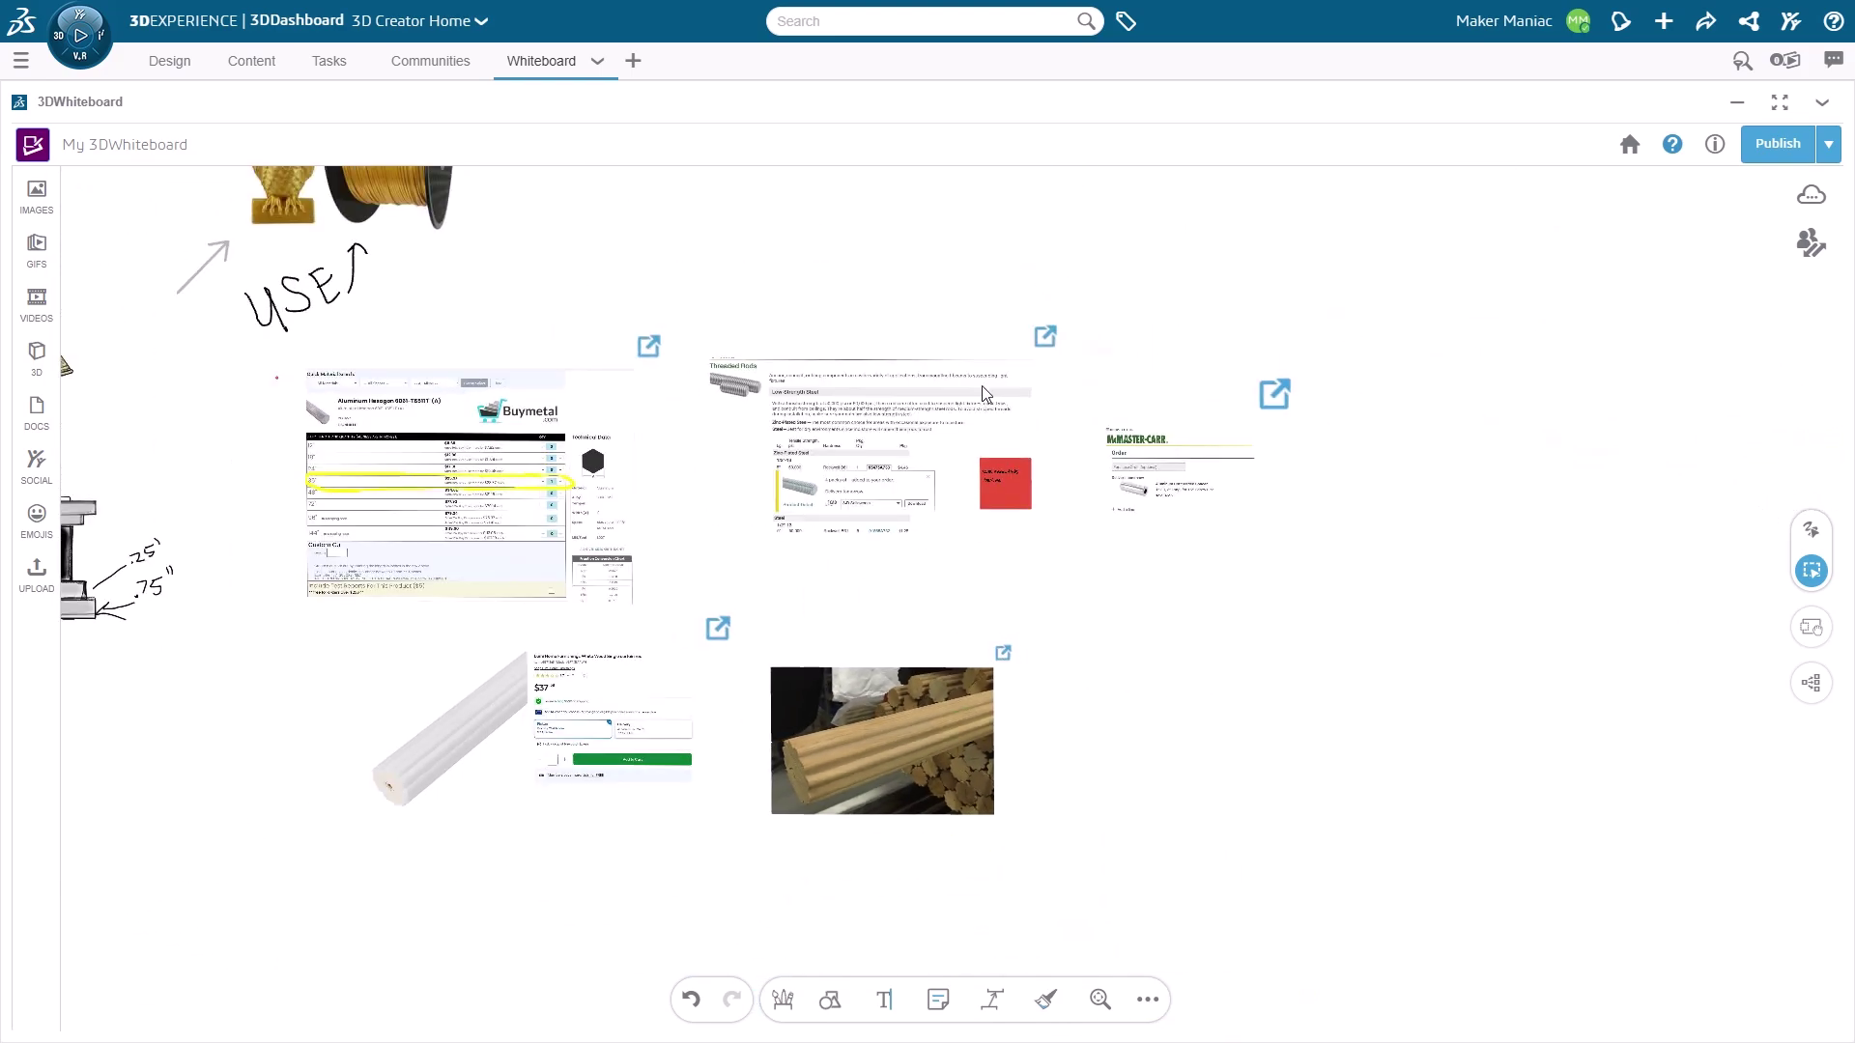
right_click(912, 411)
click(986, 648)
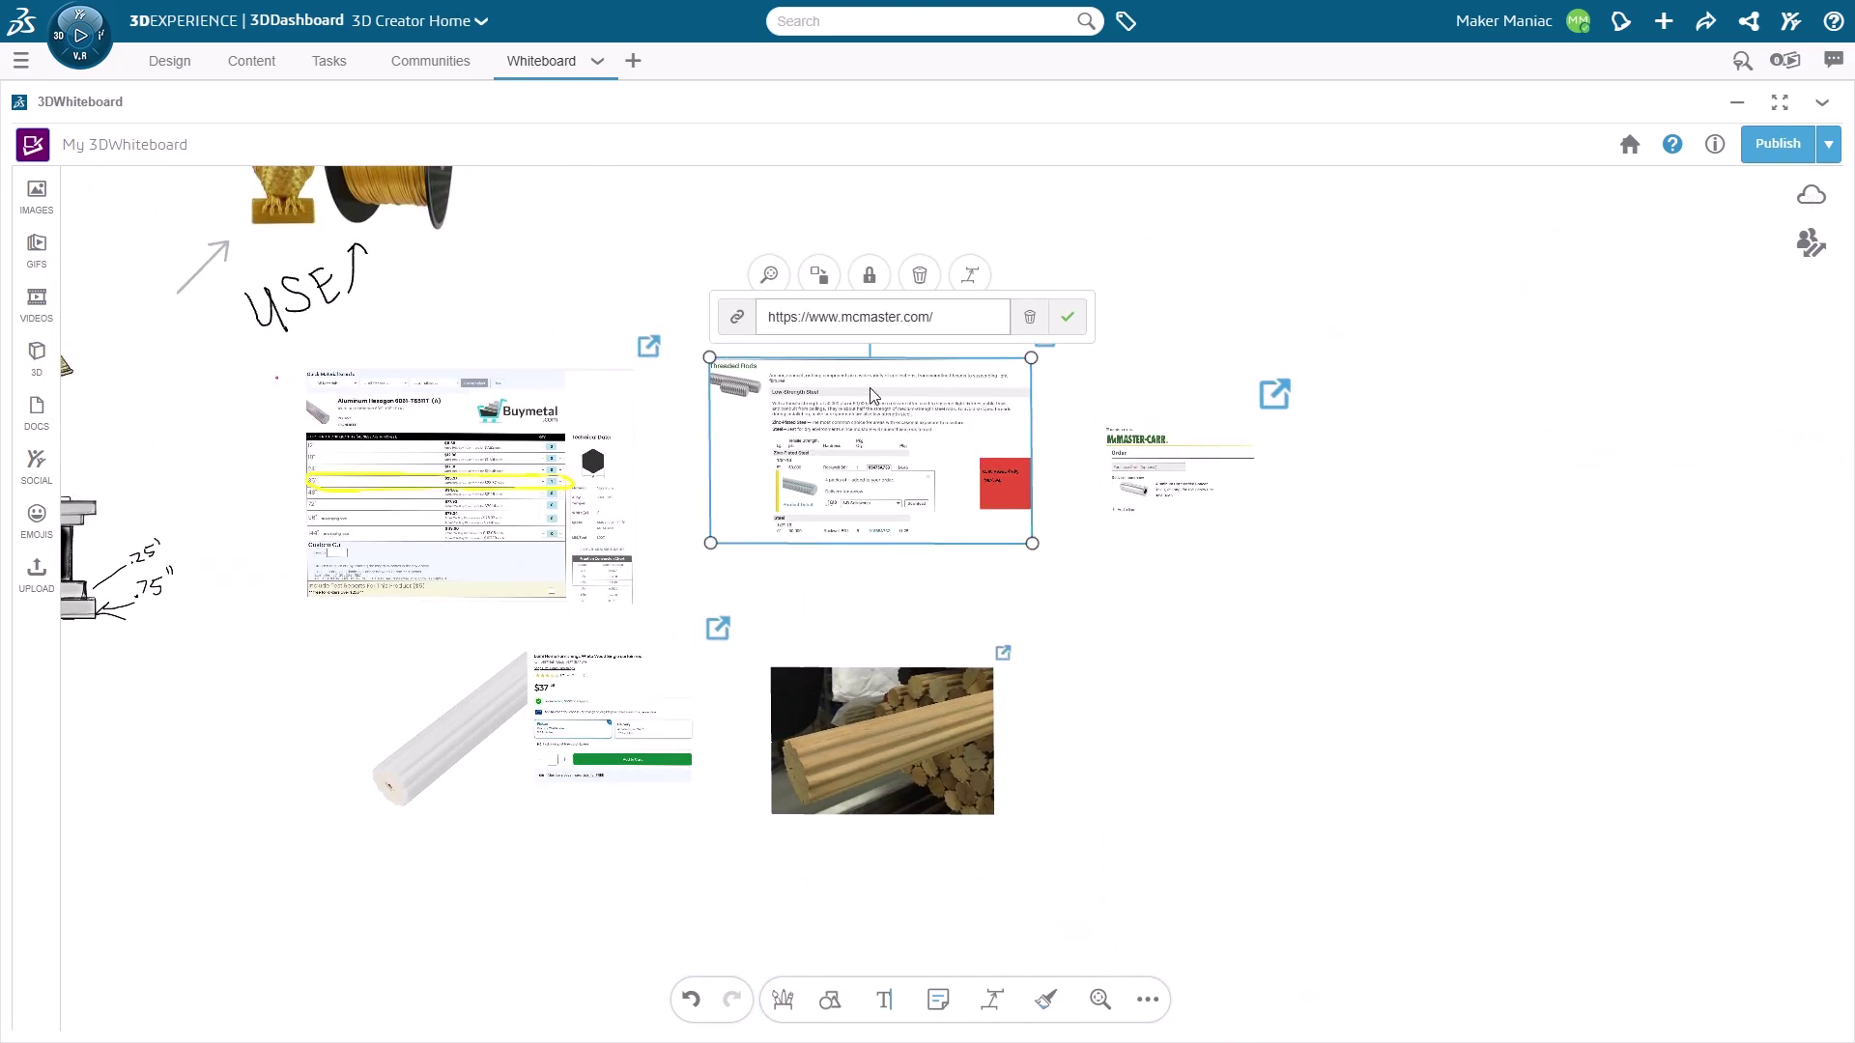
click(1214, 277)
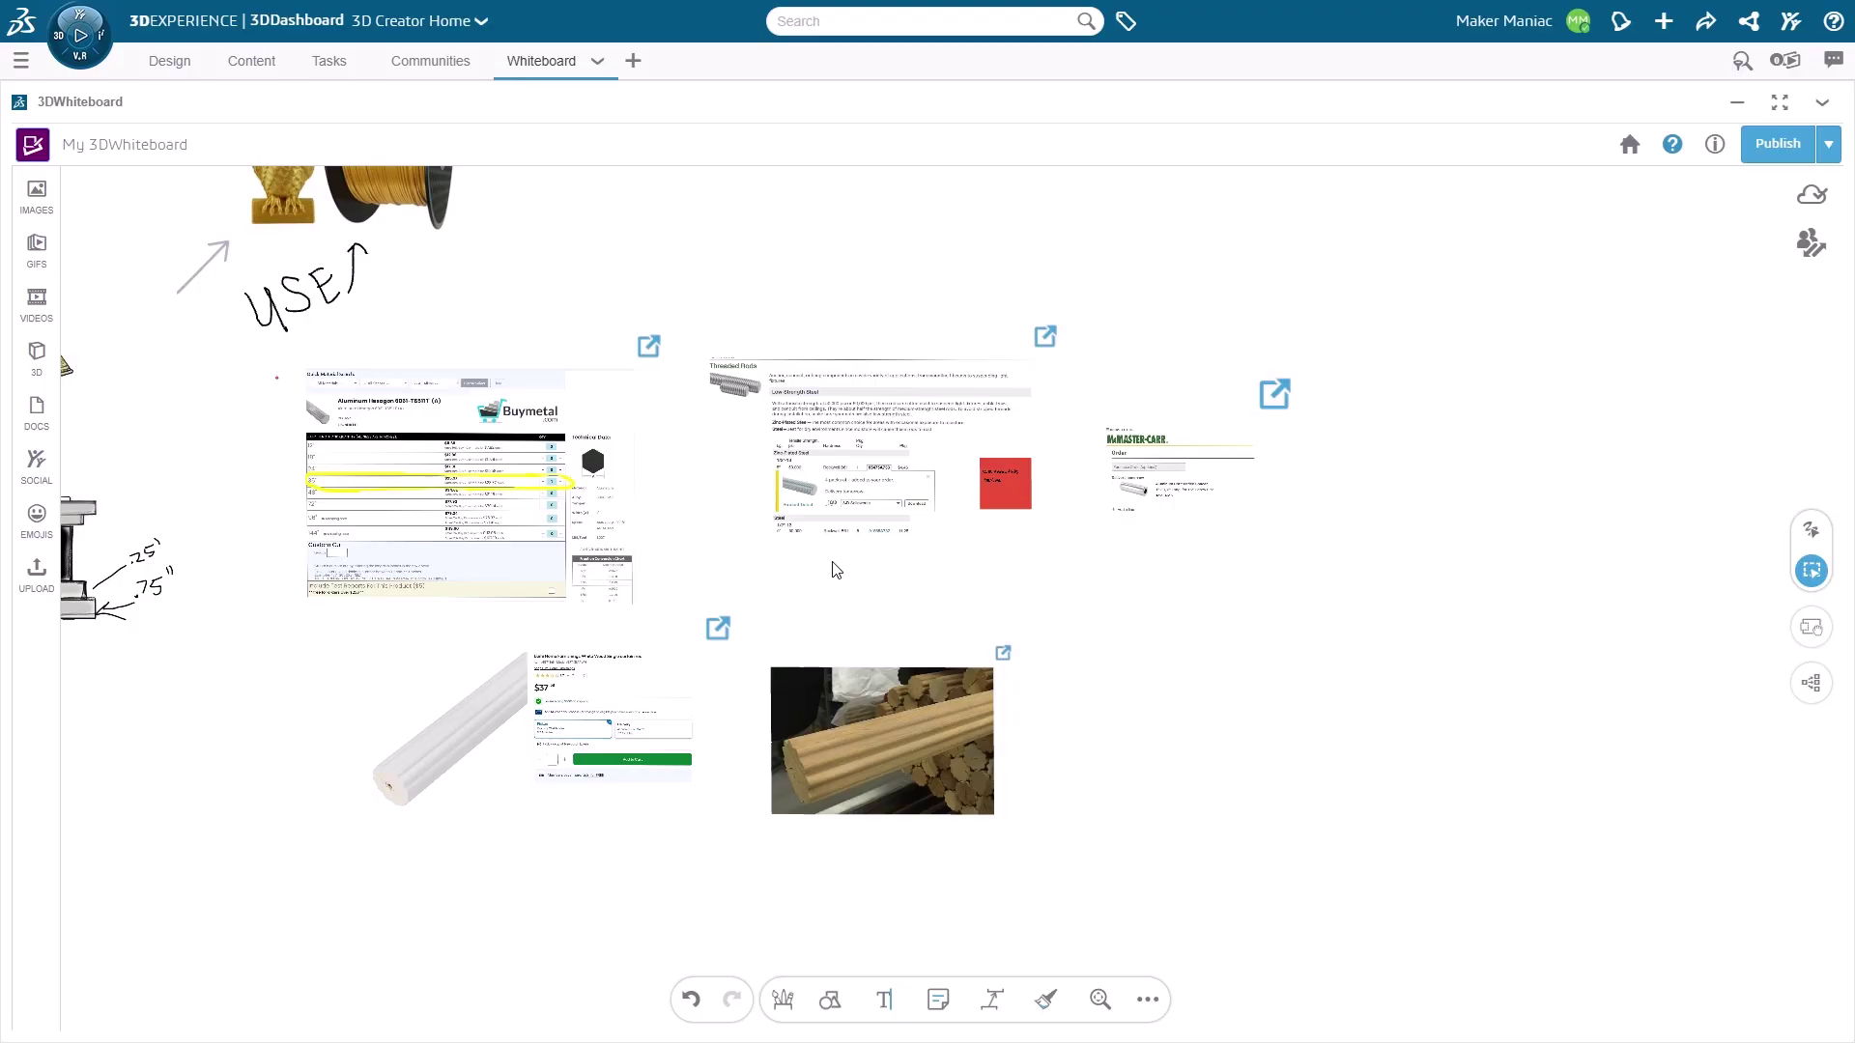
- Zoom out and pan from the Top Dog sketches to the reference photos, then to the gold spool and vendor cards
scroll(744, 542, down, 3)
mouse_move(615, 492)
mouse_down()
mouse_move(769, 548)
mouse_move(853, 549)
mouse_up()
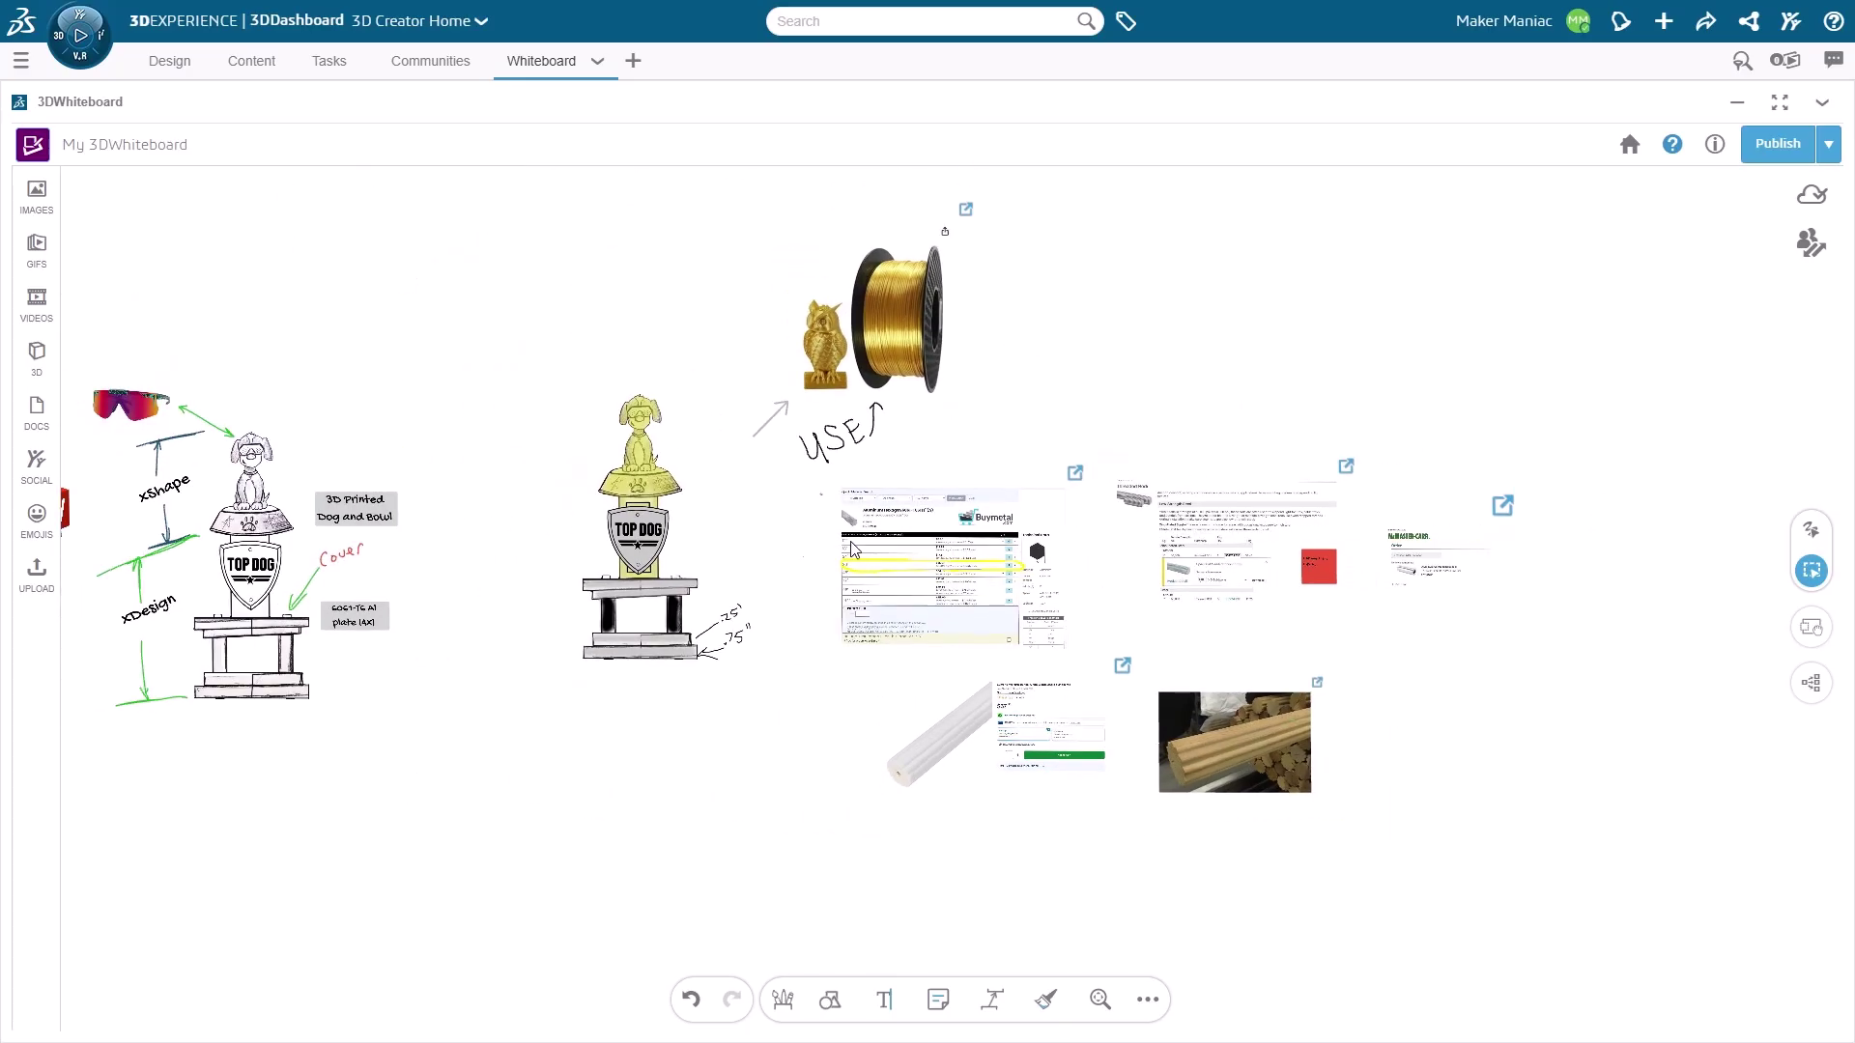
mouse_move(591, 541)
mouse_down()
mouse_move(781, 557)
mouse_move(631, 522)
mouse_move(1169, 483)
mouse_up()
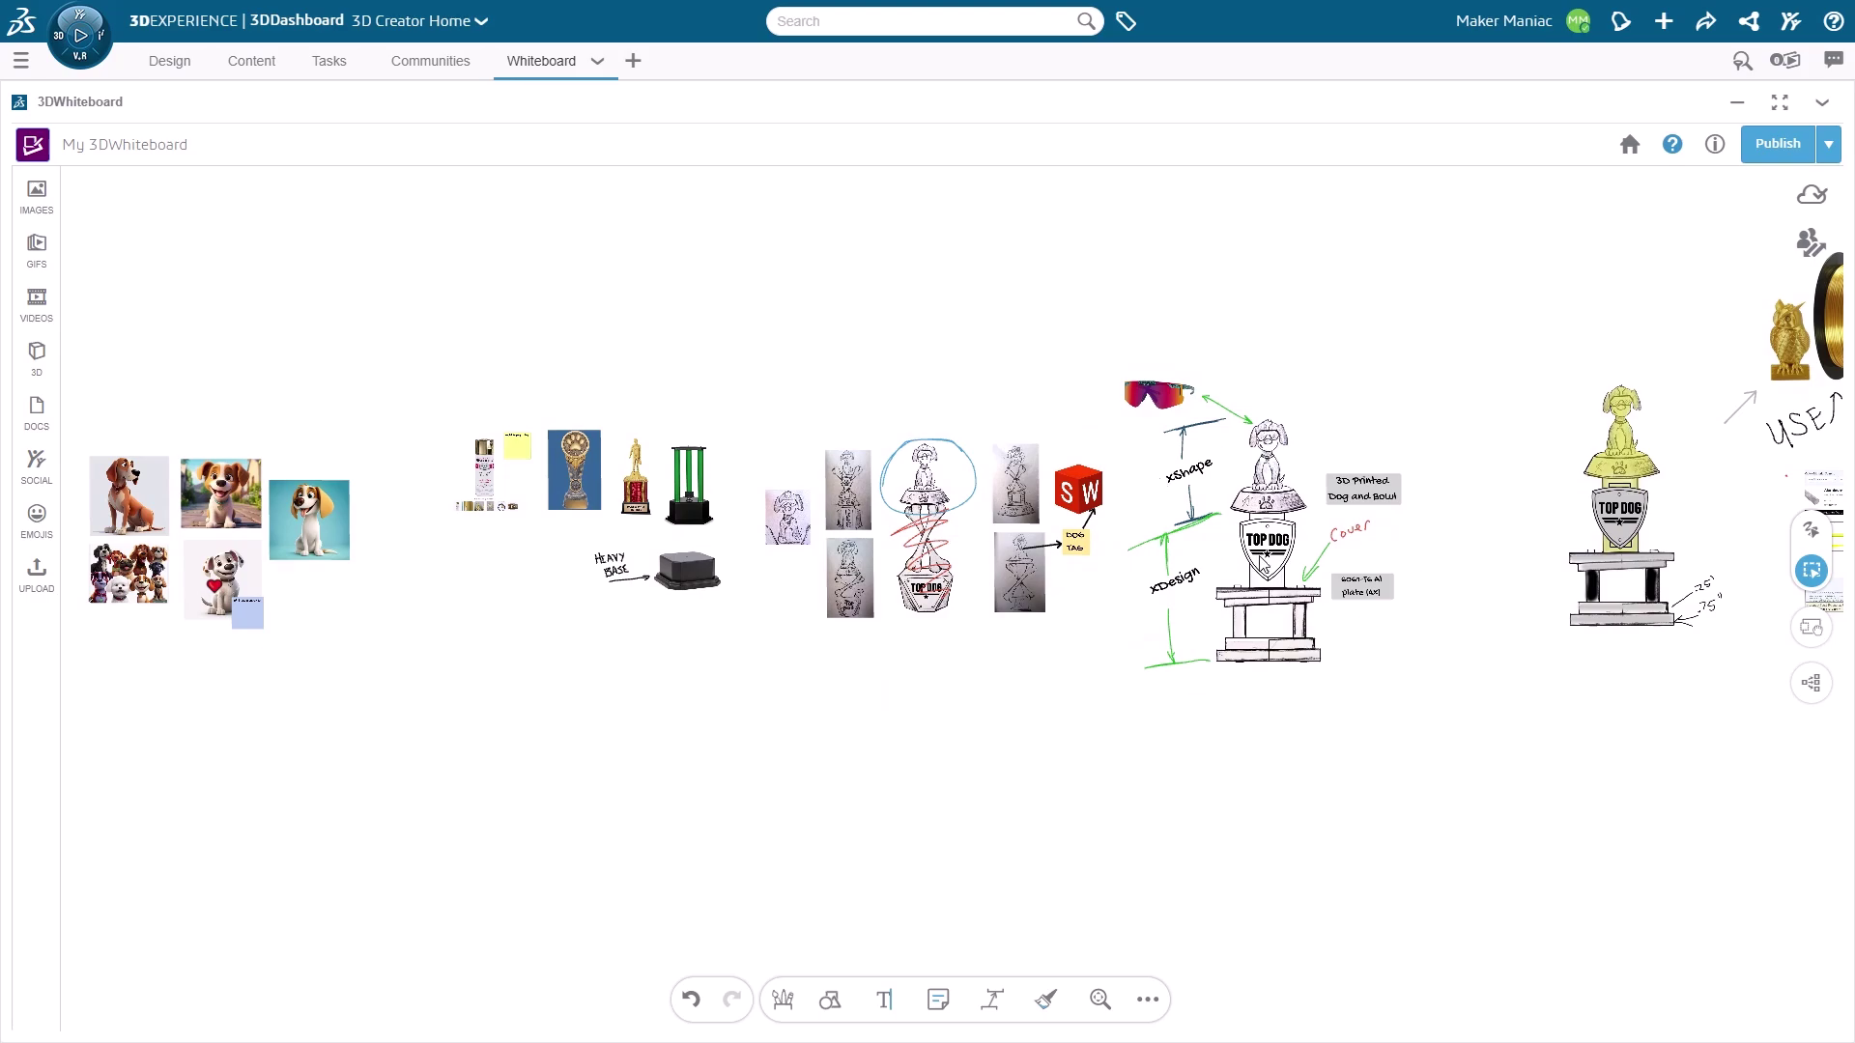
drag(1260, 560, 725, 580)
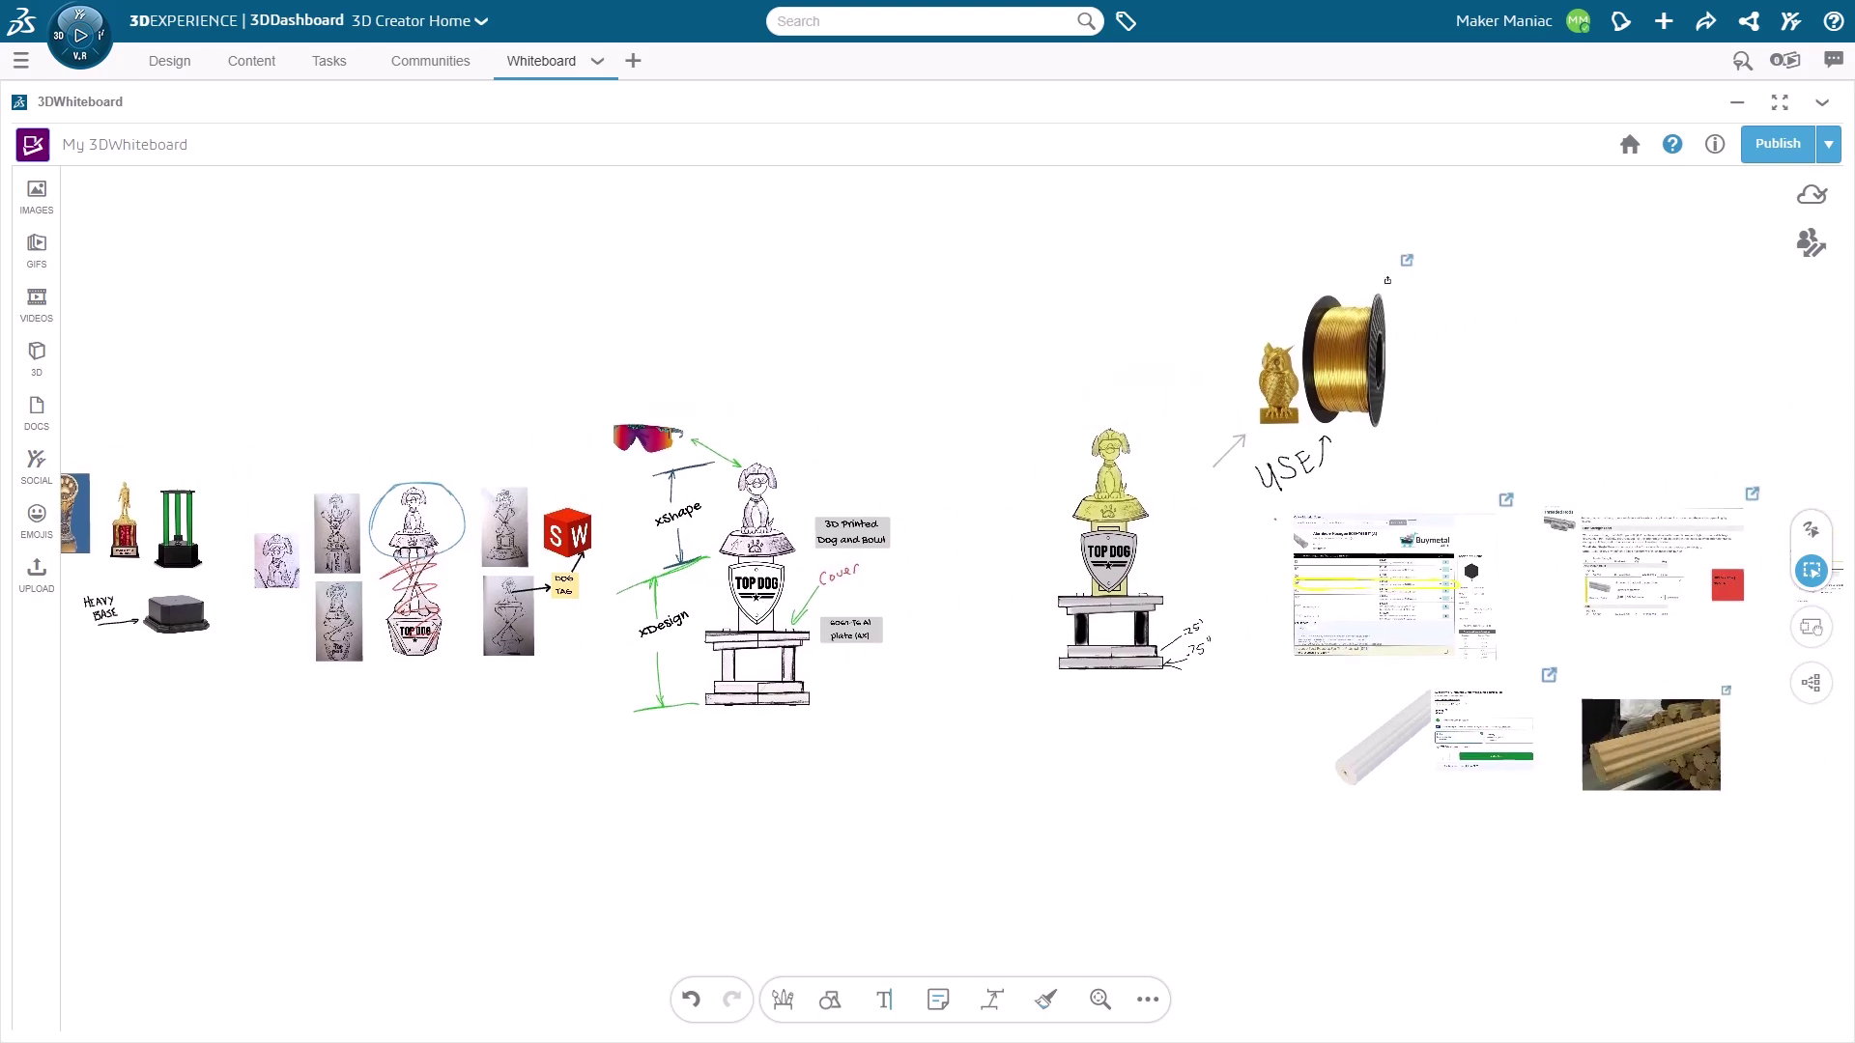